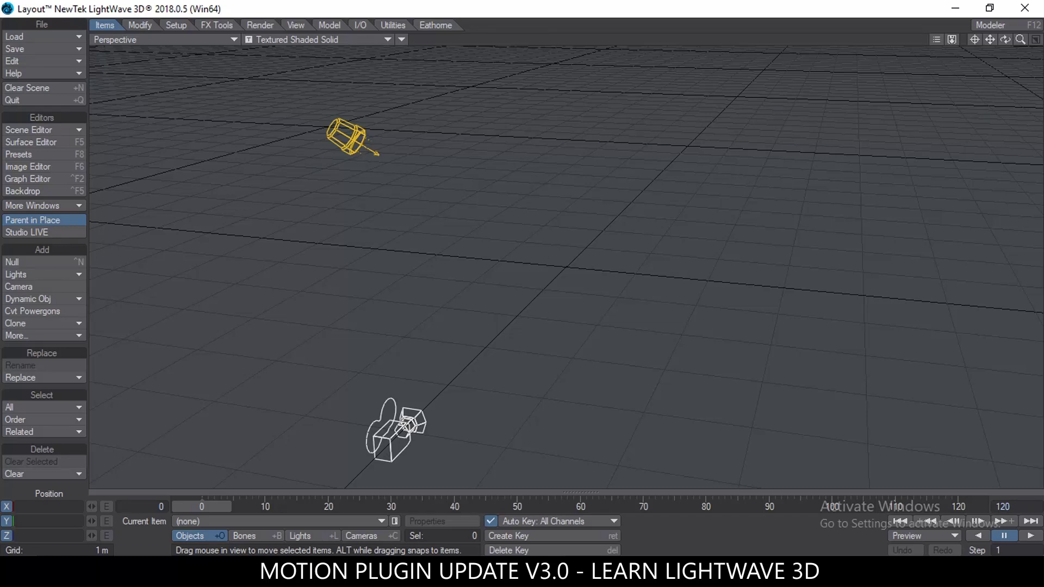
# Switch to the File Explorer folder and examine the IKB_Motion_Loader.ls and IKB_Motion_Loader_Launch.ls plugin files
pyautogui.moveTo(228, 574)
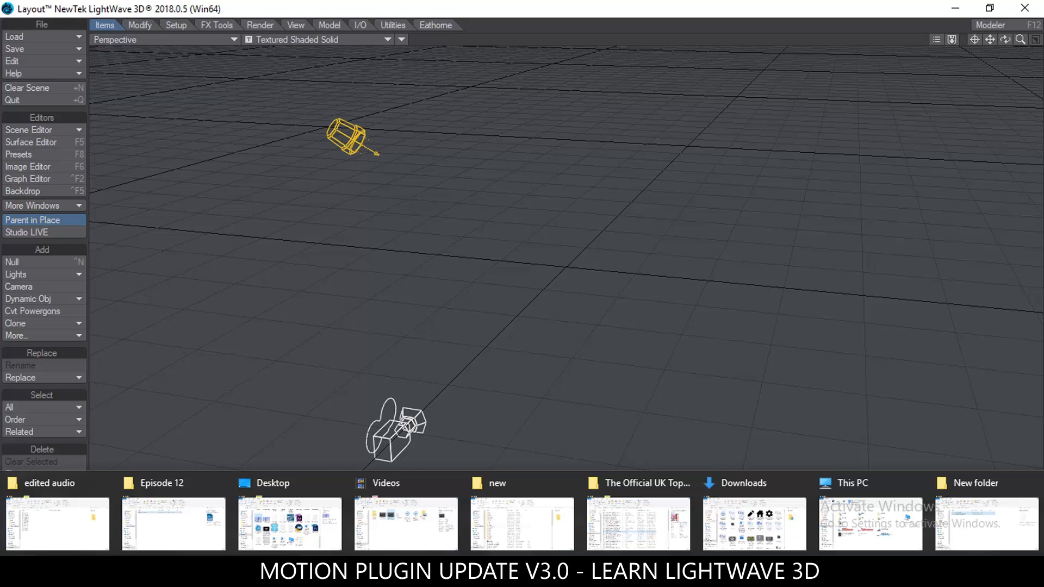
pyautogui.click(987, 522)
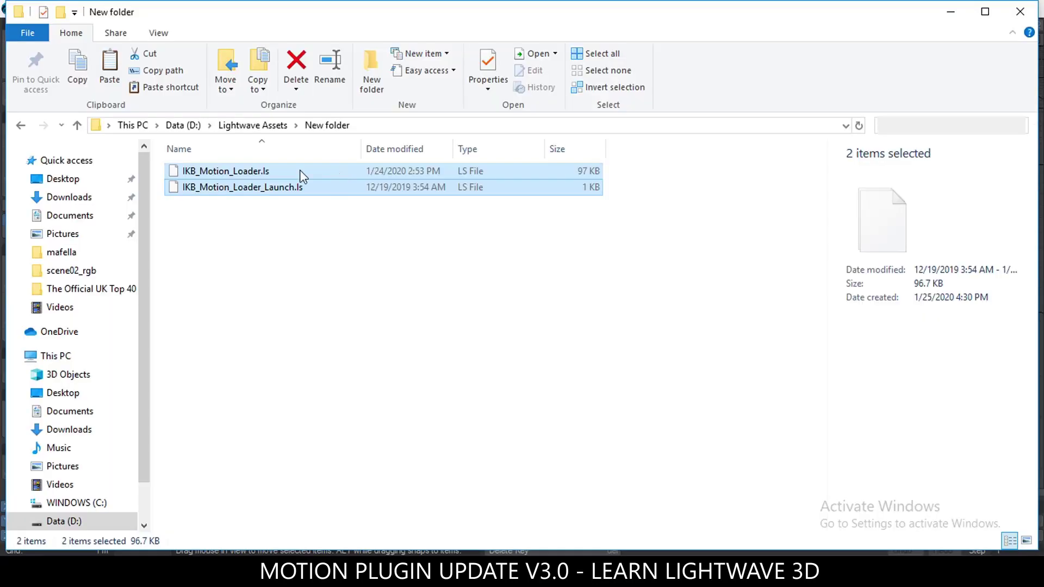
pyautogui.click(265, 224)
pyautogui.click(265, 173)
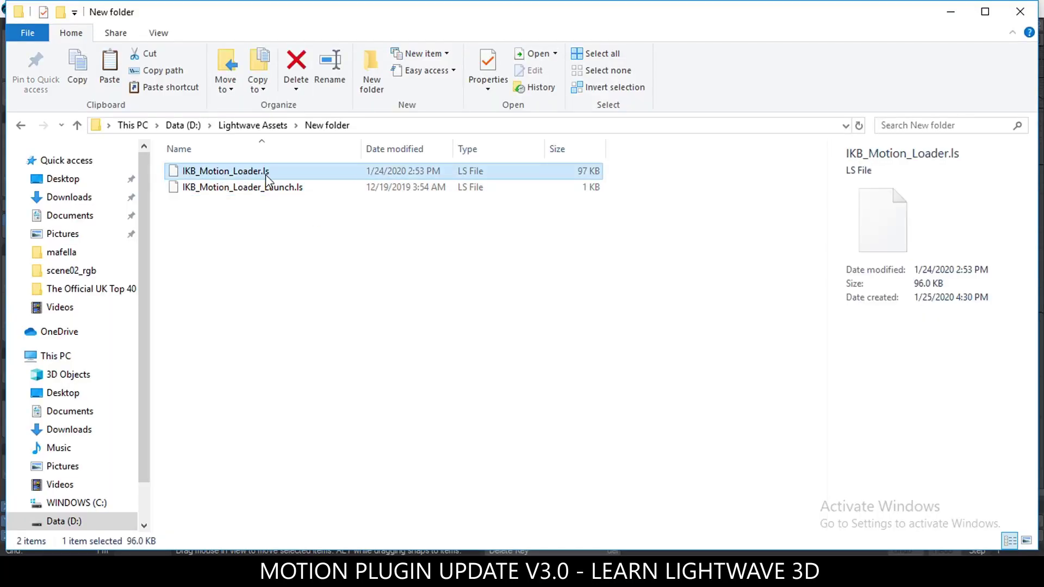
pyautogui.click(206, 190)
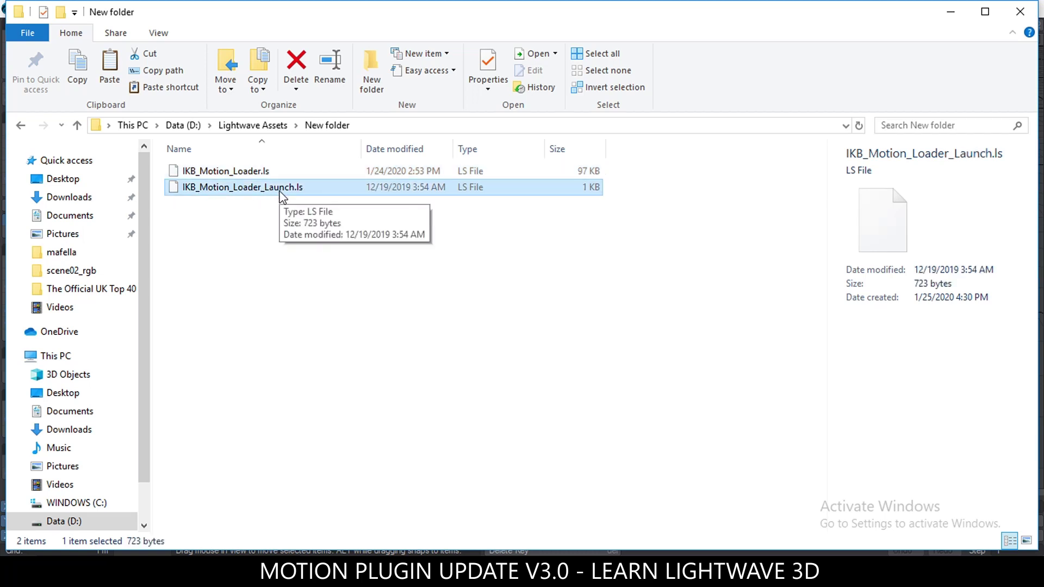
pyautogui.click(212, 172)
pyautogui.click(227, 186)
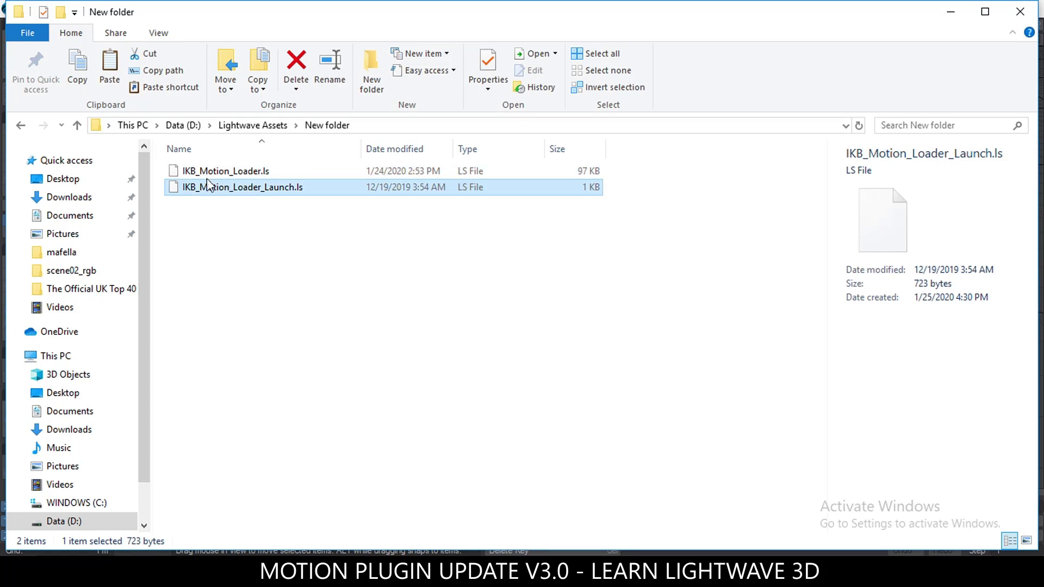
pyautogui.click(206, 172)
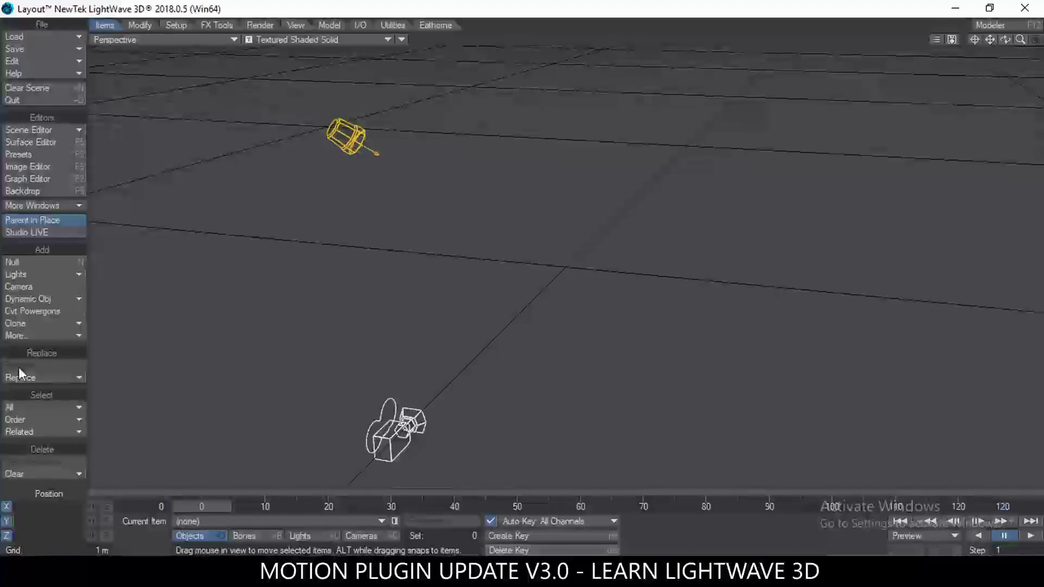
# Return to LightWave Layout and browse the Lightwave Assets folder for the IKB Motion Loader scripts that can be added as plugins
pyautogui.click(392, 25)
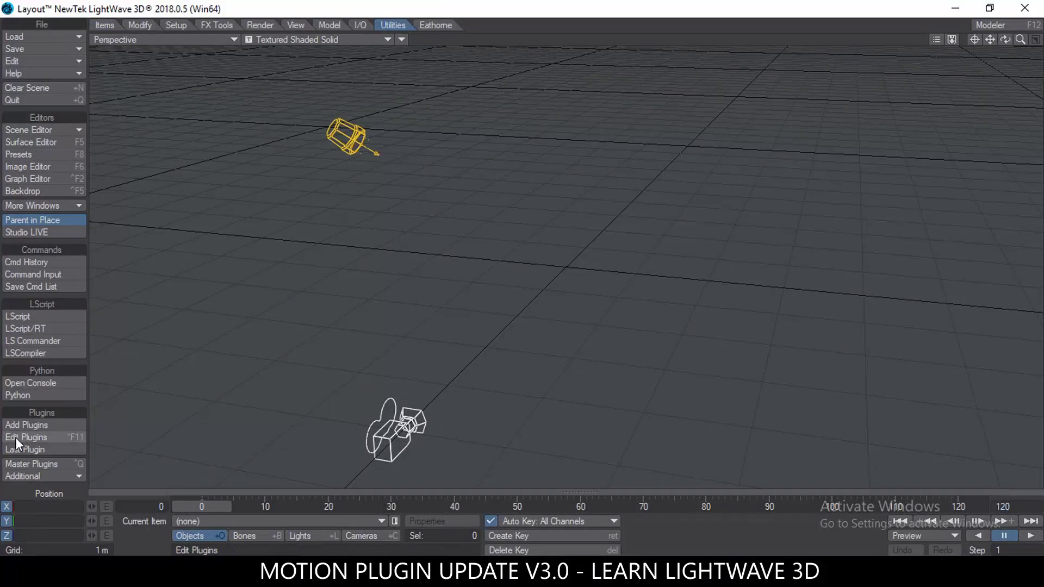
pyautogui.click(33, 424)
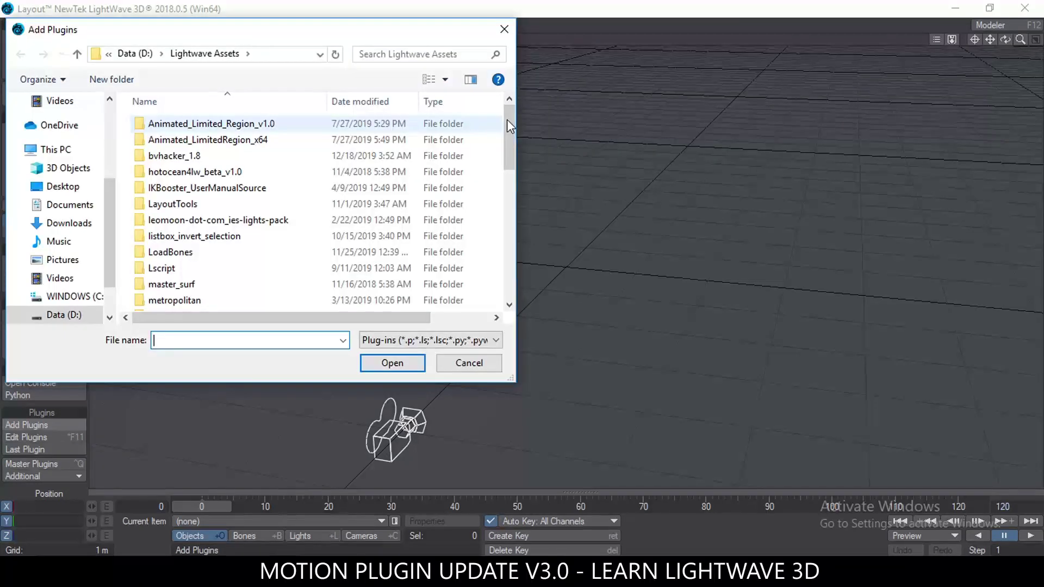
pyautogui.scroll(-7, 507, 119)
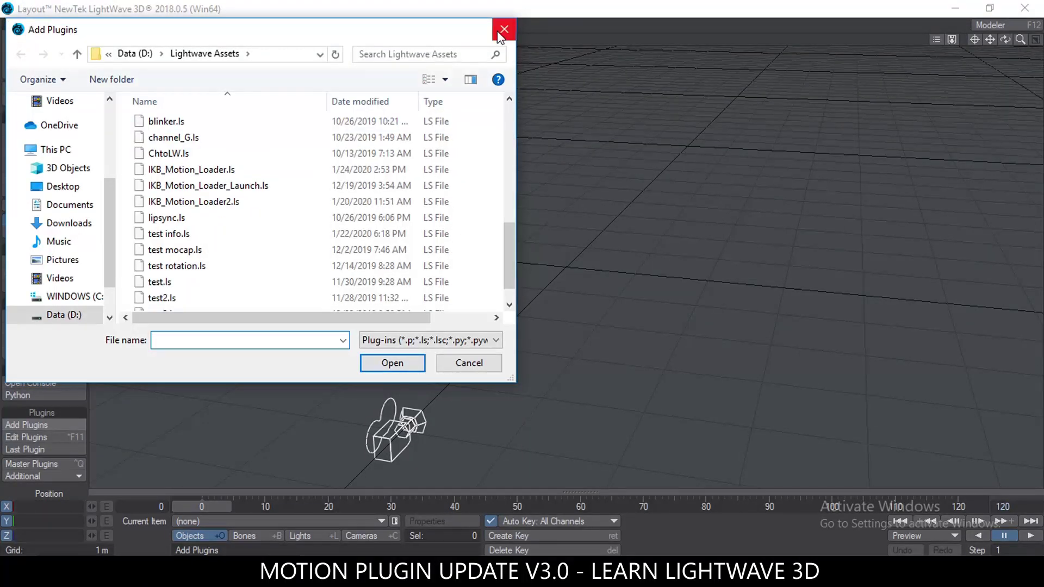
pyautogui.click(503, 30)
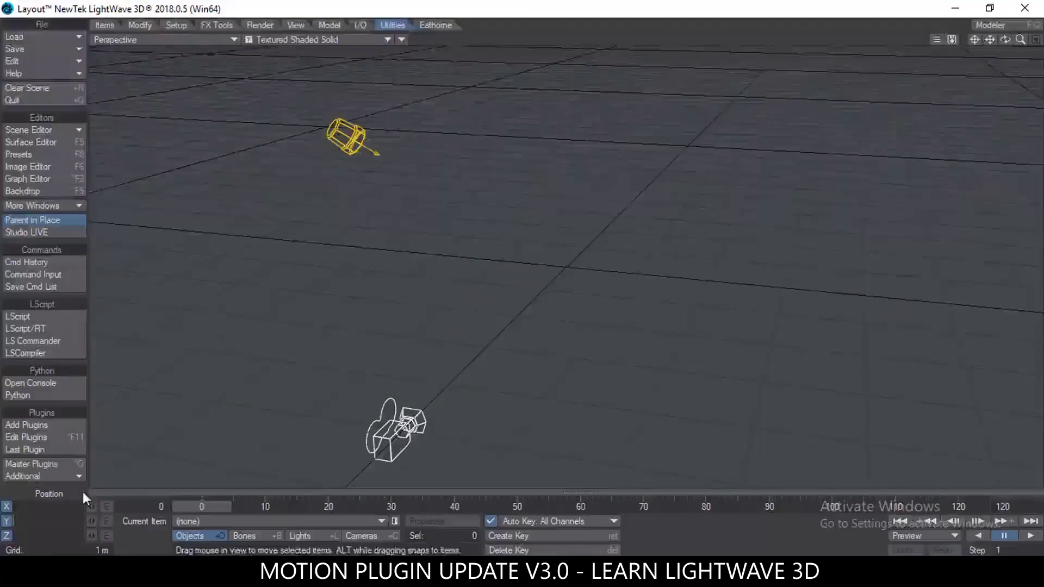
# Check the available layout and scene master plugins for IKB Motion Loader, then close the Master Plugins window
pyautogui.click(13, 466)
pyautogui.click(638, 186)
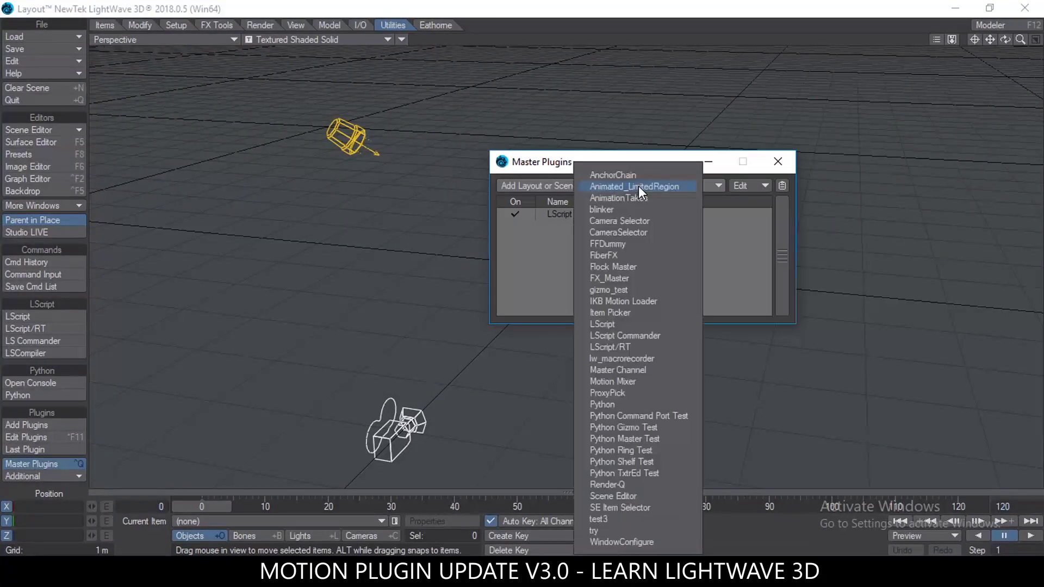
pyautogui.click(607, 301)
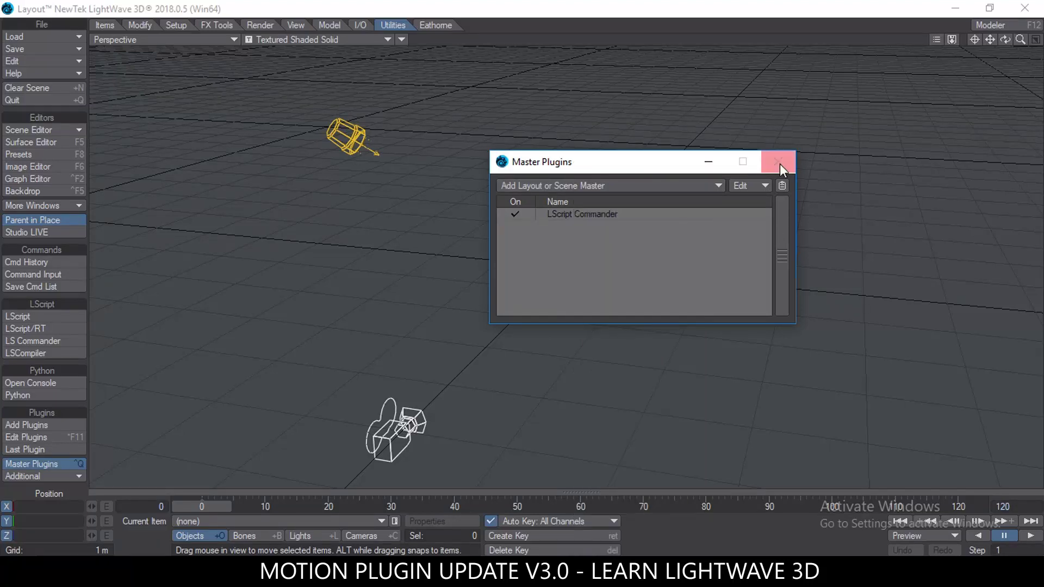
pyautogui.click(779, 163)
# Locate the IKB Motion Loader launch command among the custom Eathome commands
pyautogui.click(441, 25)
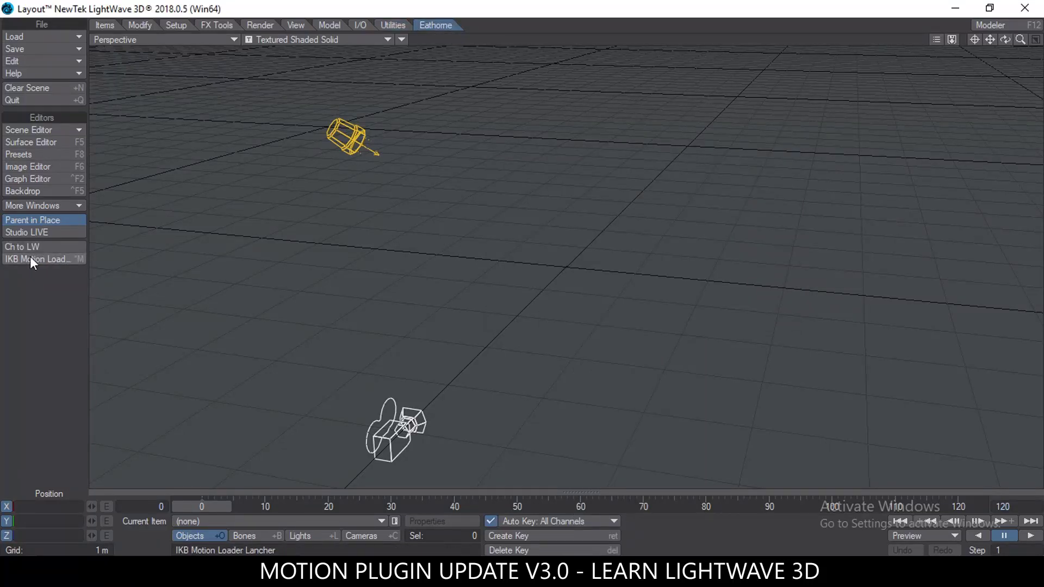
pyautogui.click(393, 26)
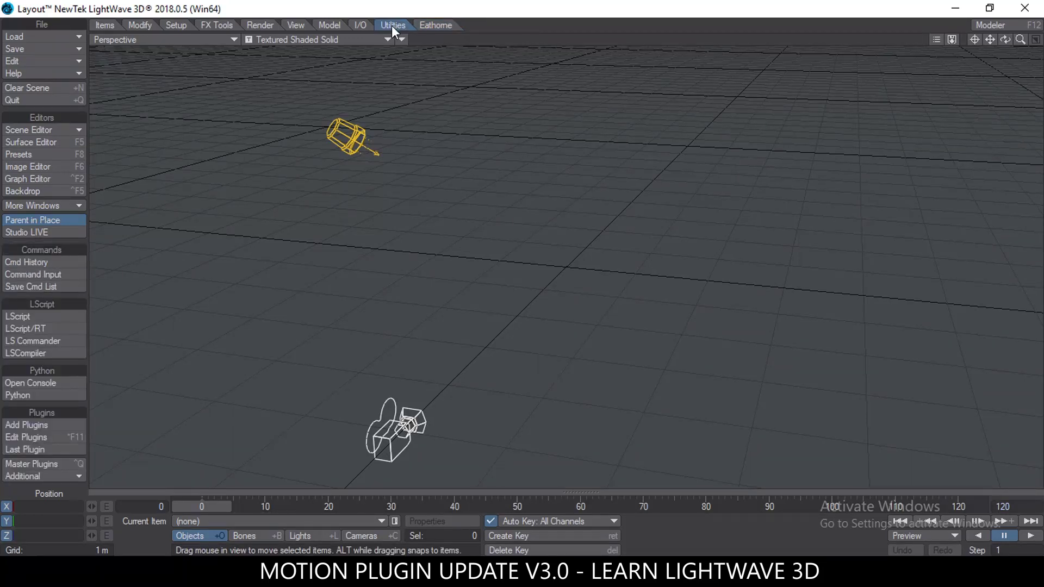
pyautogui.click(429, 26)
# Find the IKB Motion Loader Lancher command with "ikb" in the keyboard configuration and assign it to Alt-M
pyautogui.click(25, 62)
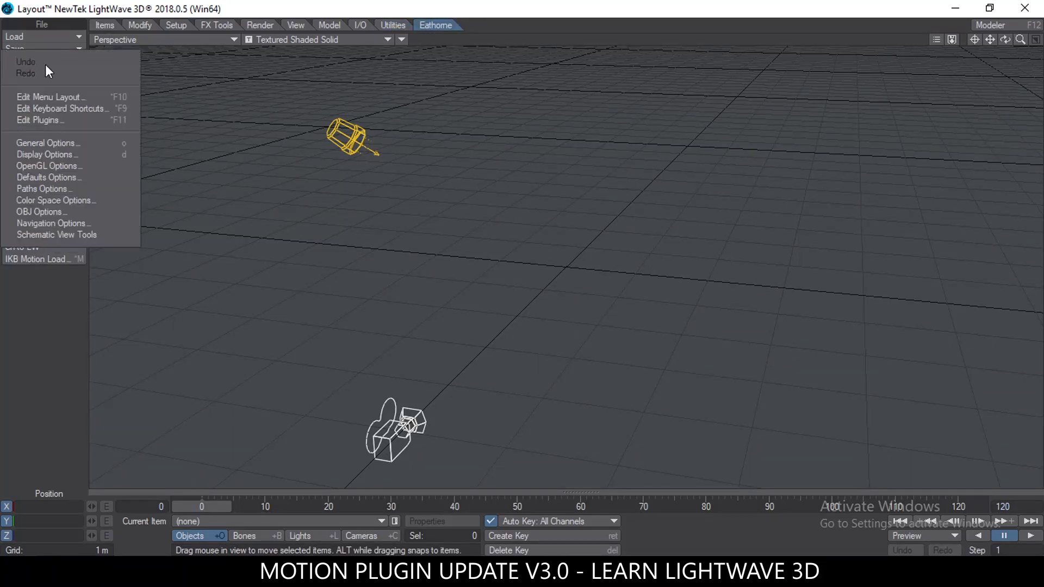
pyautogui.click(61, 108)
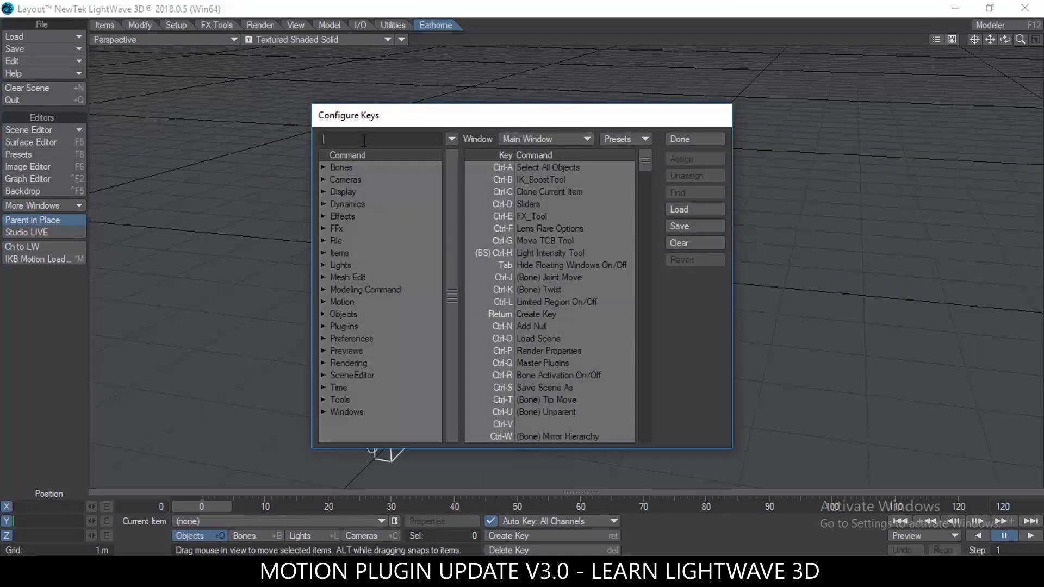
pyautogui.click(363, 139)
pyautogui.write('ikb')
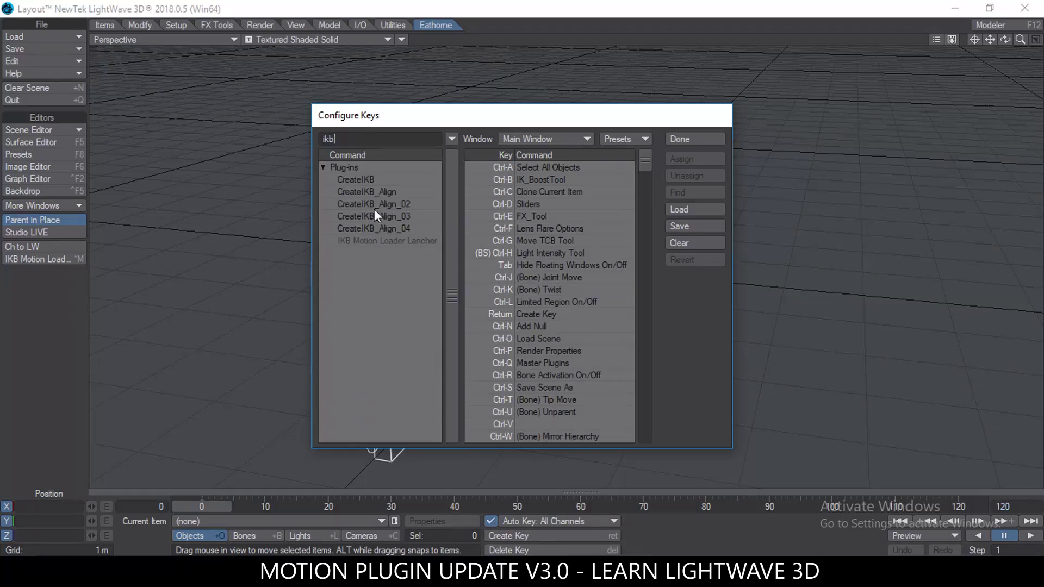
pyautogui.click(389, 239)
pyautogui.moveTo(647, 155); pyautogui.dragTo(654, 361)
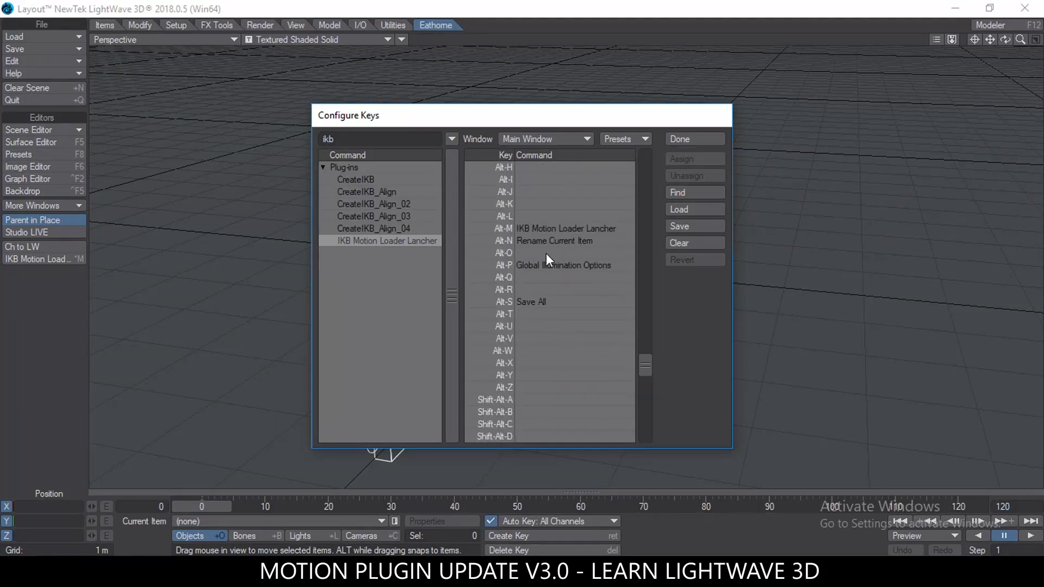
pyautogui.click(555, 228)
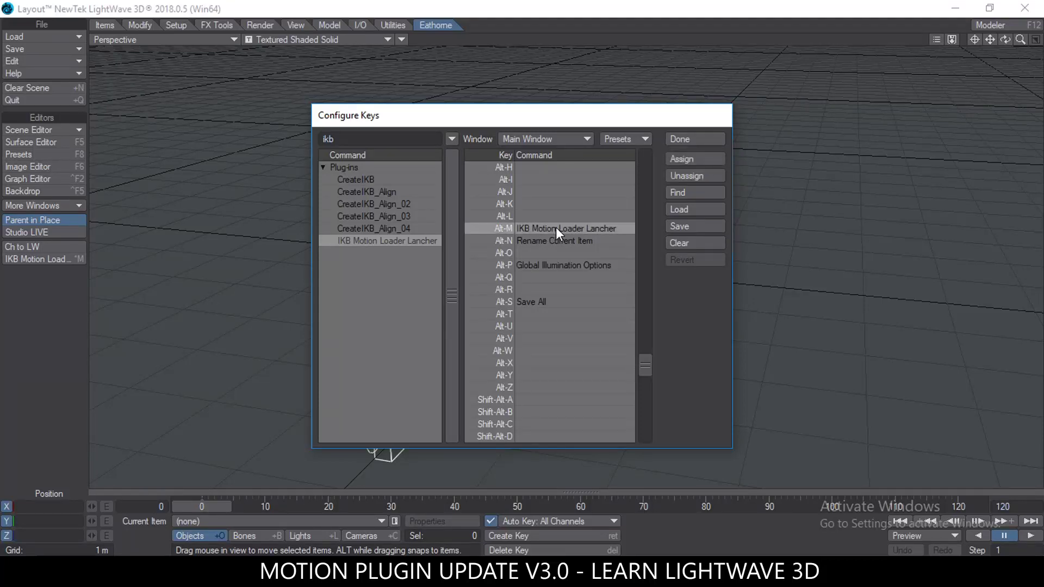
pyautogui.moveTo(367, 240); pyautogui.dragTo(546, 227)
pyautogui.click(680, 139)
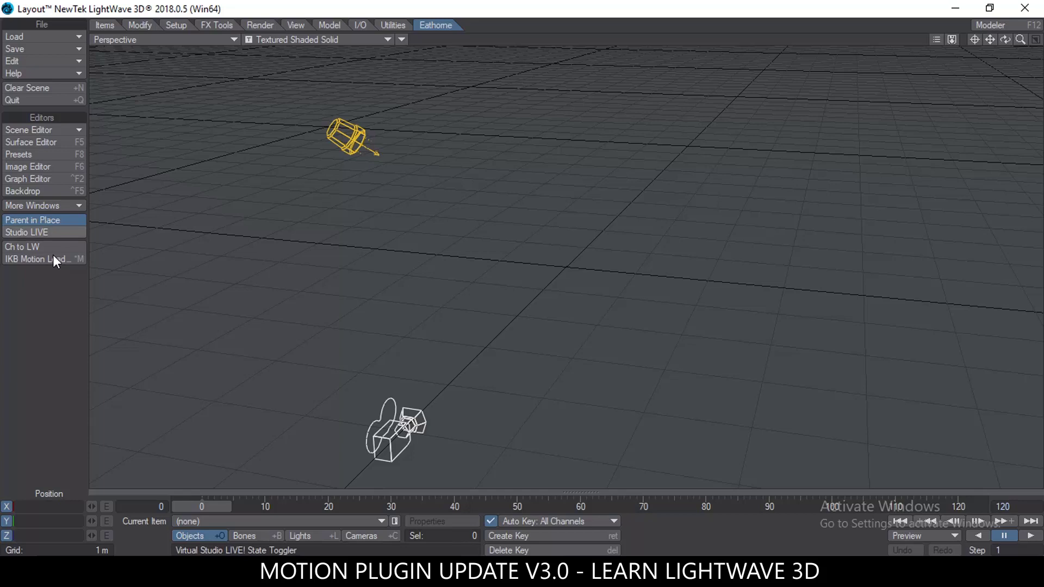
# Search the menu configuration for "ikb" and examine where IKB Motion Loader Lancher sits in the Eathome group
pyautogui.click(22, 58)
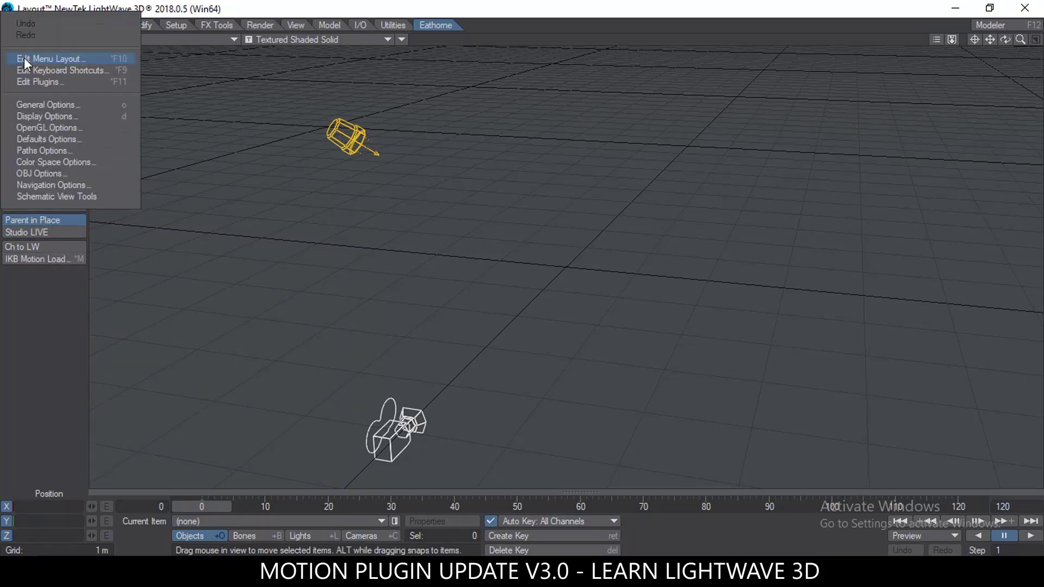
pyautogui.click(59, 58)
pyautogui.click(382, 139)
pyautogui.write('ikb')
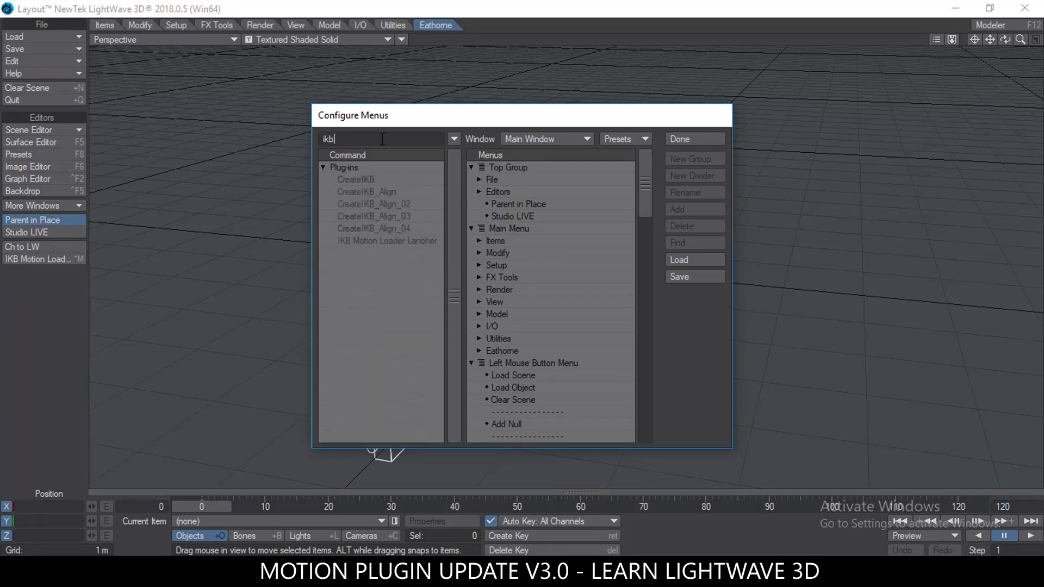
pyautogui.click(385, 241)
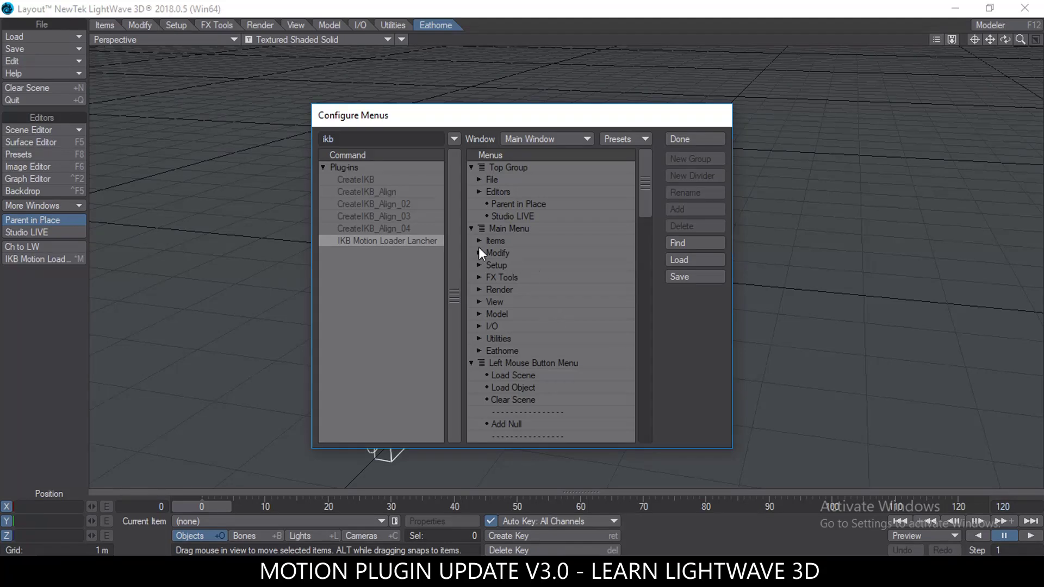
pyautogui.click(542, 352)
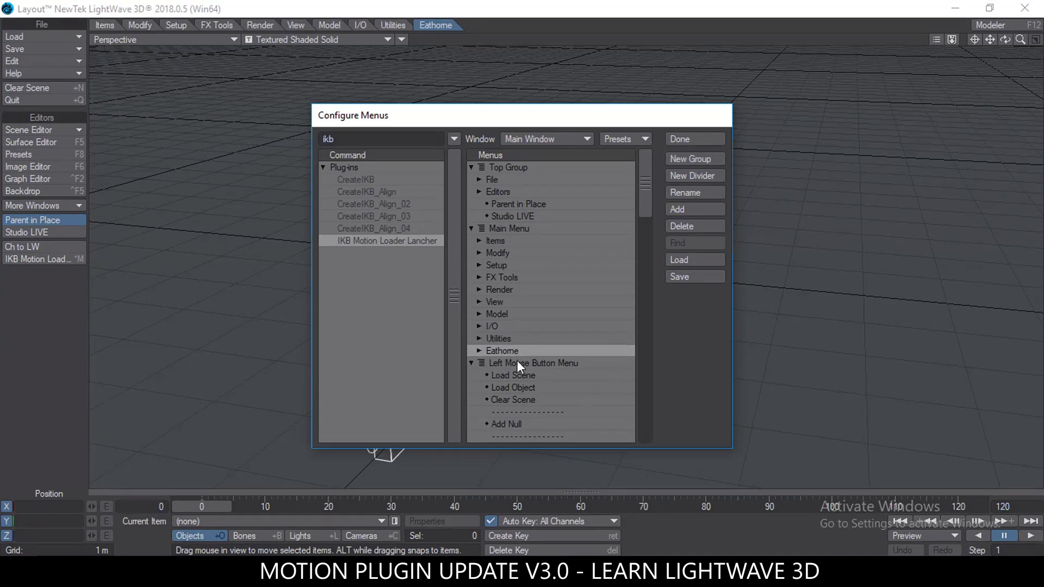
pyautogui.click(481, 351)
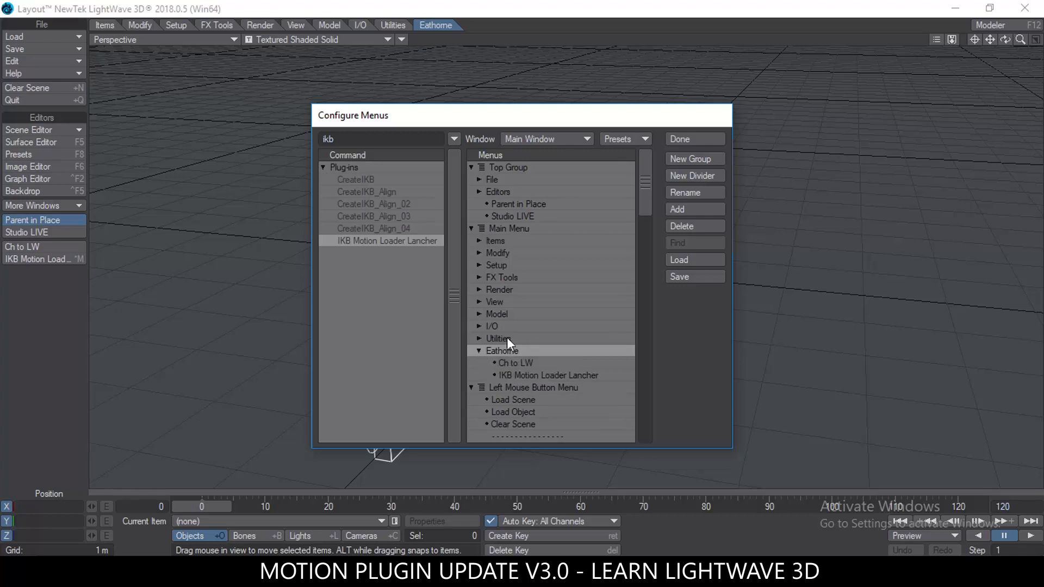
pyautogui.click(552, 375)
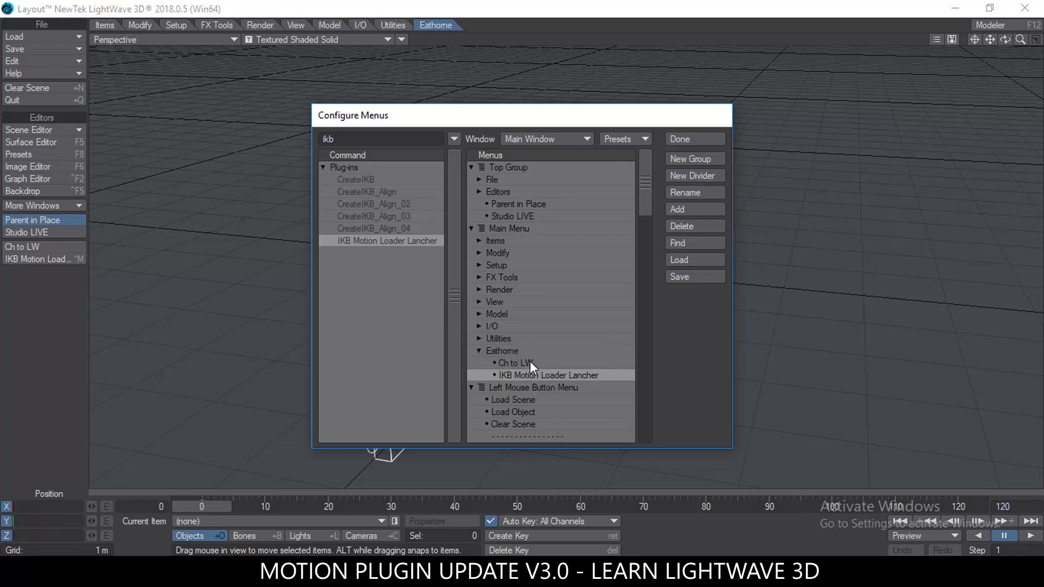
pyautogui.click(530, 362)
pyautogui.click(694, 140)
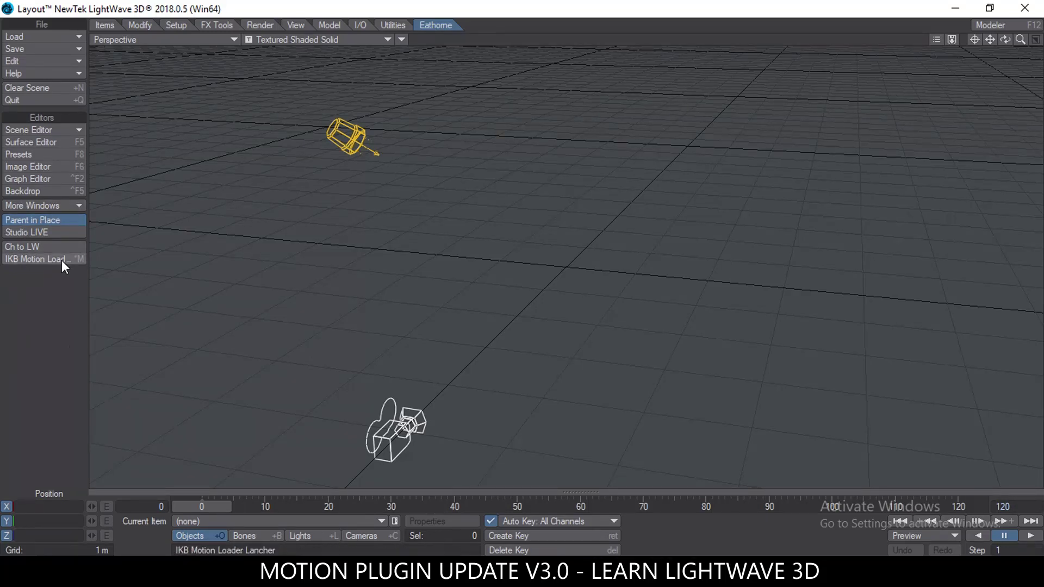
# Launch the IKB Motion Loader and place its window beside the command column, clear of the File and Editors commands
pyautogui.click(44, 262)
pyautogui.moveTo(191, 59); pyautogui.dragTo(275, 79)
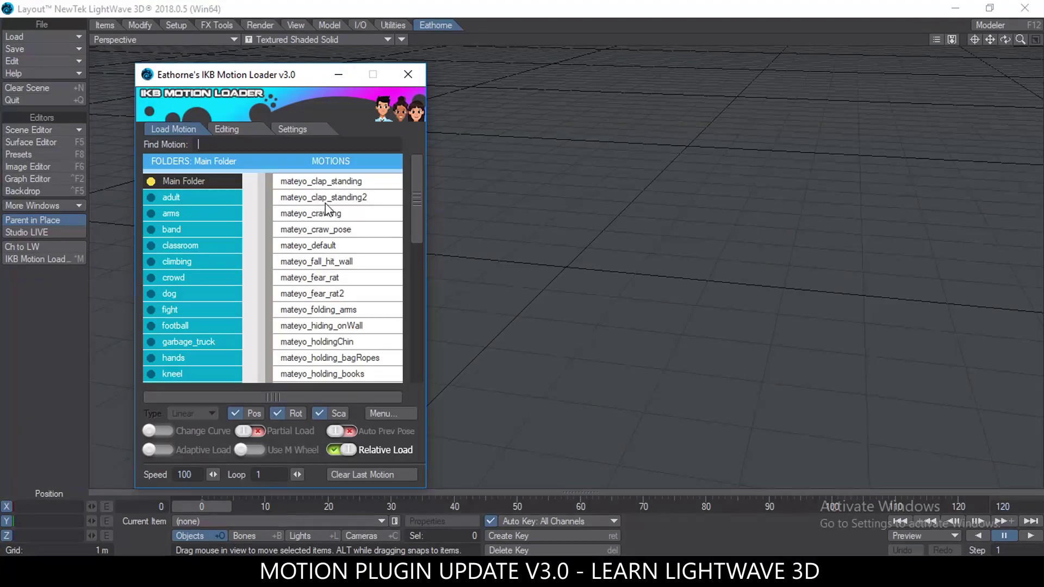
pyautogui.moveTo(261, 80); pyautogui.dragTo(256, 81)
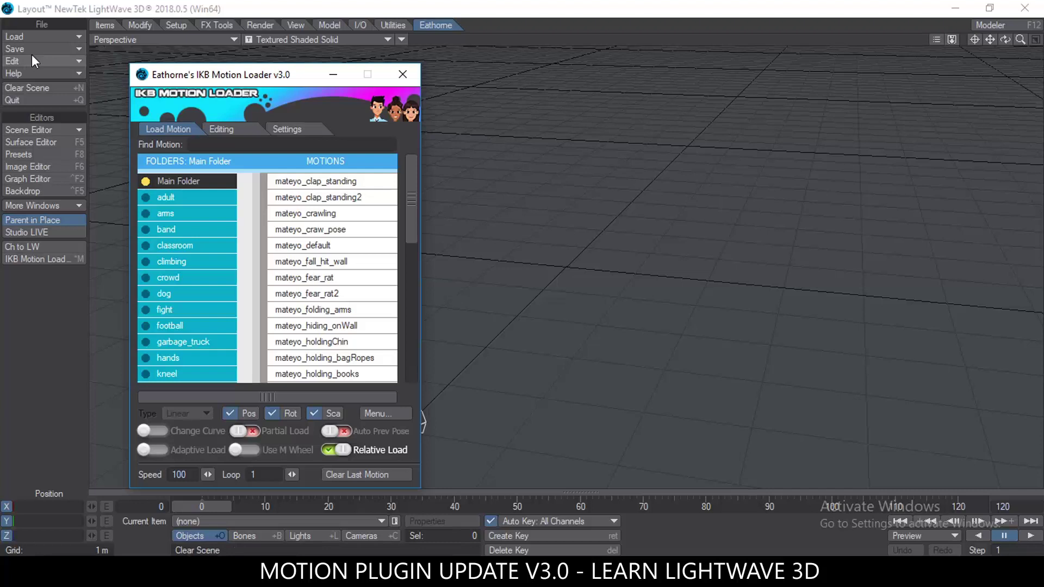
# Load the character object mateyo2.lwo from the mafella objects folder and frame it beside the motion loader window
pyautogui.click(41, 36)
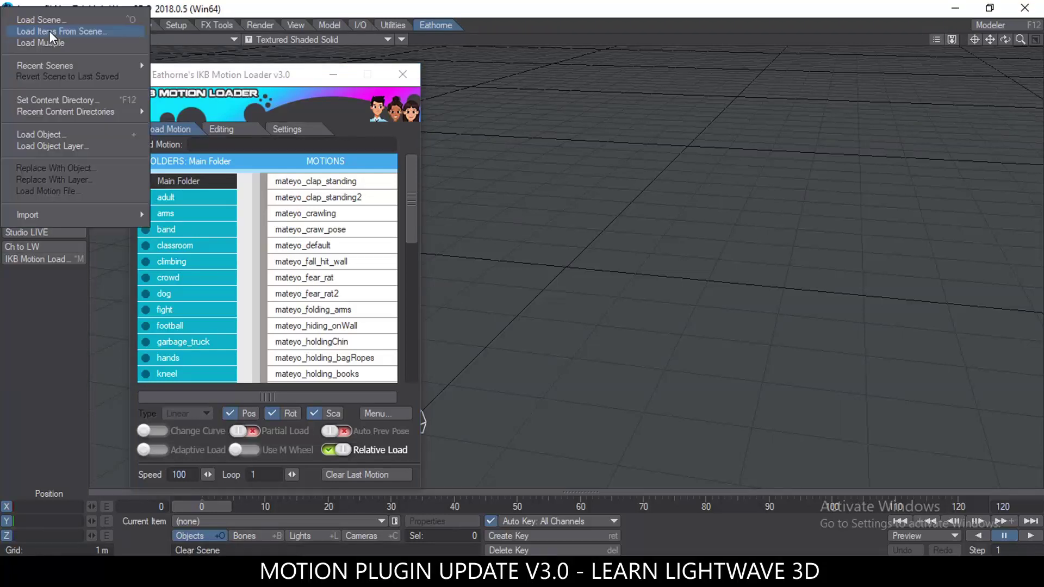
pyautogui.click(71, 133)
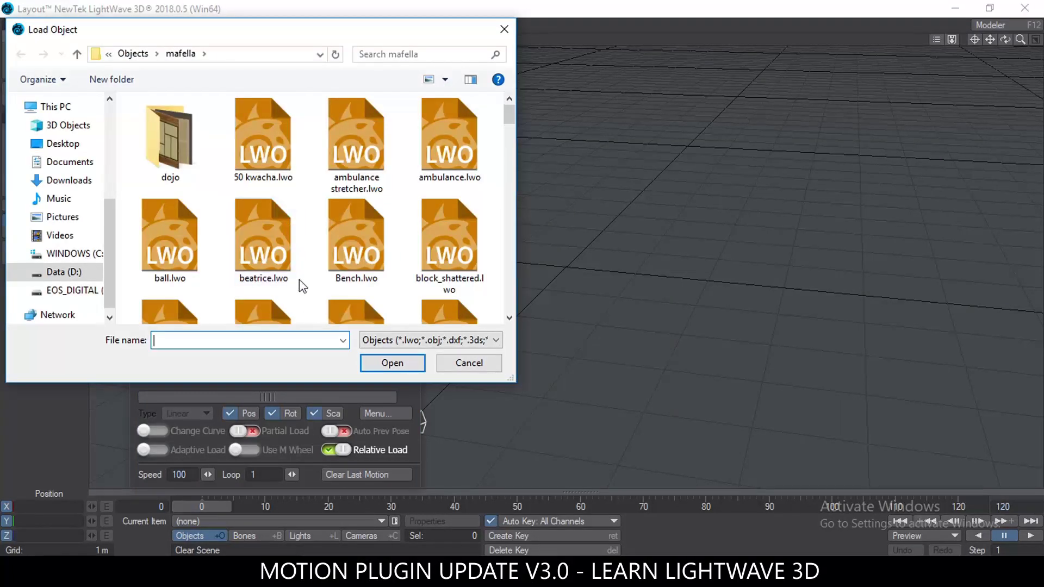
pyautogui.write('matey')
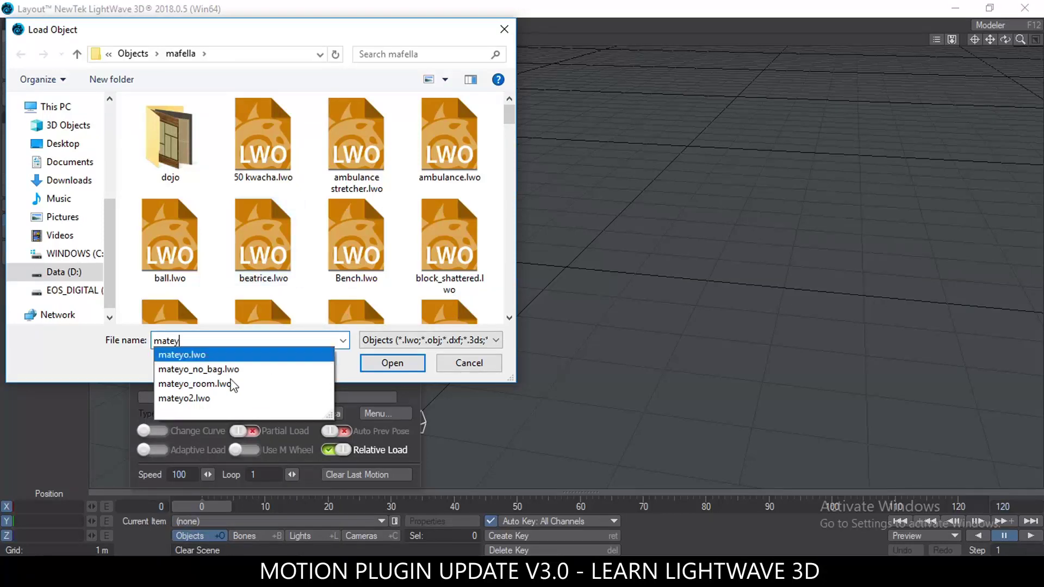
pyautogui.click(196, 384)
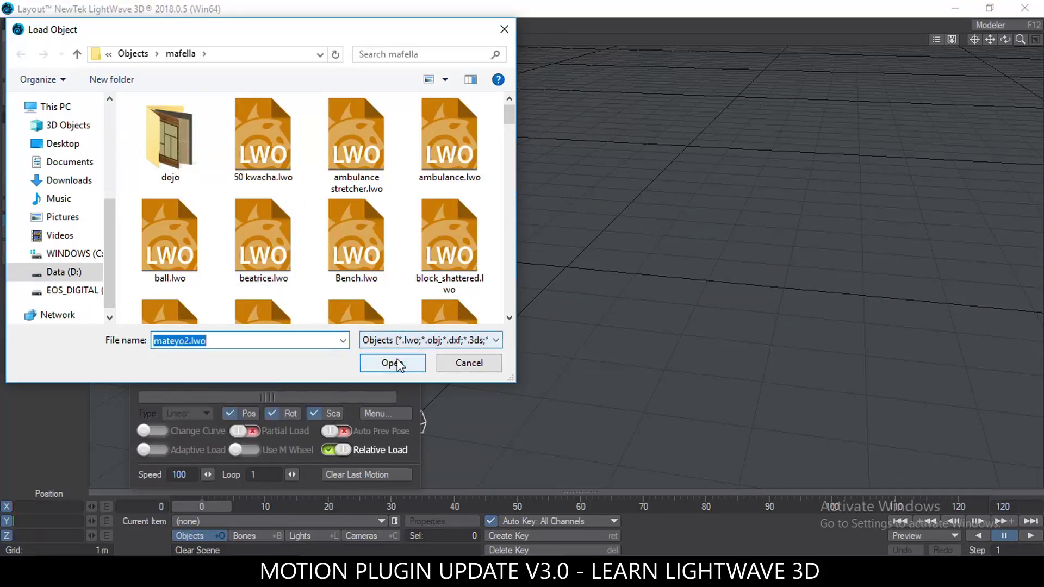
pyautogui.click(392, 363)
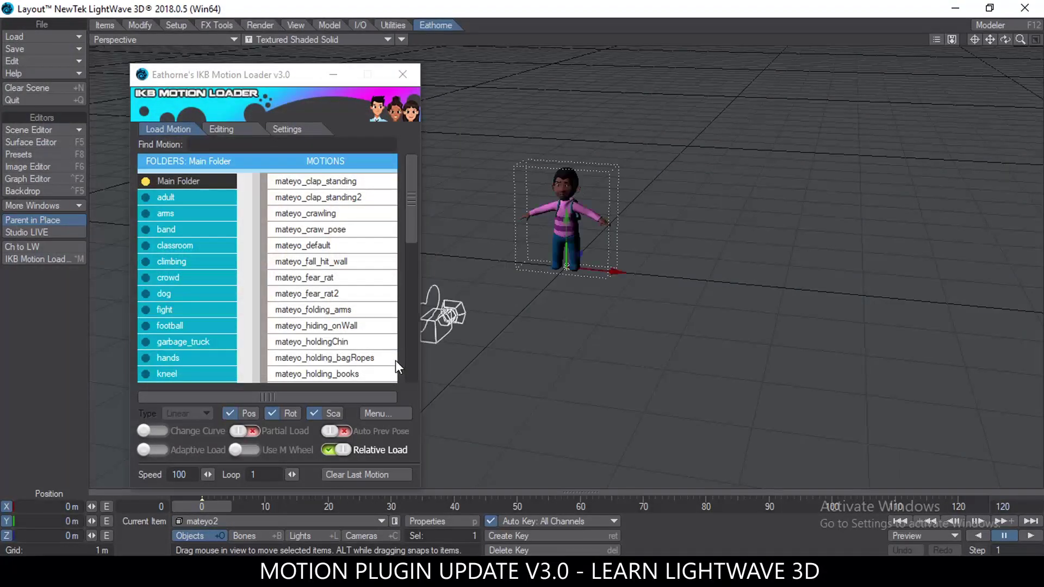
pyautogui.moveTo(989, 39); pyautogui.dragTo(827, 212)
pyautogui.scroll(5, 642, 193)
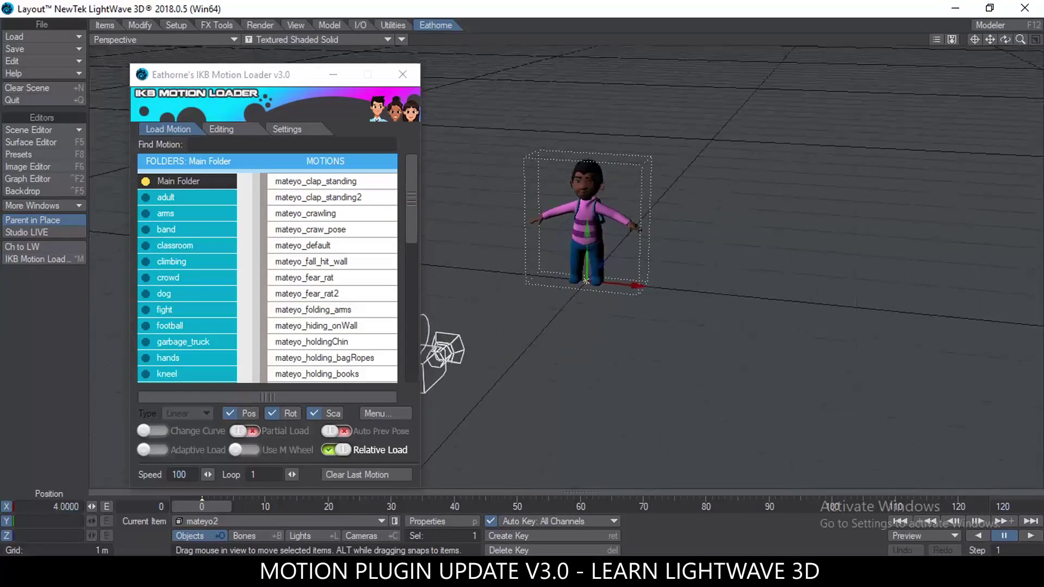
# Turn off Relative Load in the motion loader and convert the mateyo2 object's skelegons into bones
pyautogui.moveTo(992, 40); pyautogui.dragTo(992, 87)
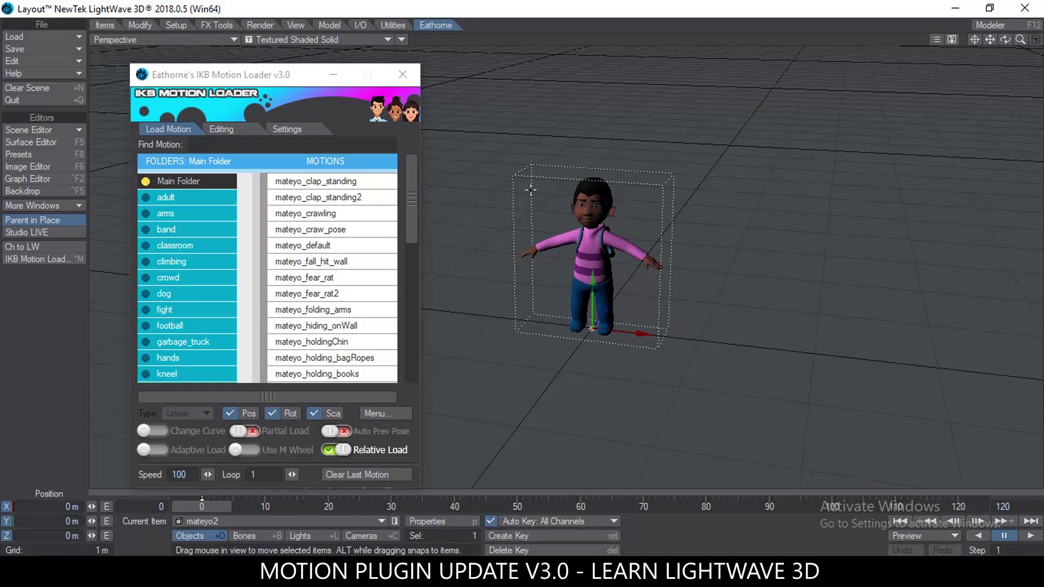
pyautogui.click(343, 448)
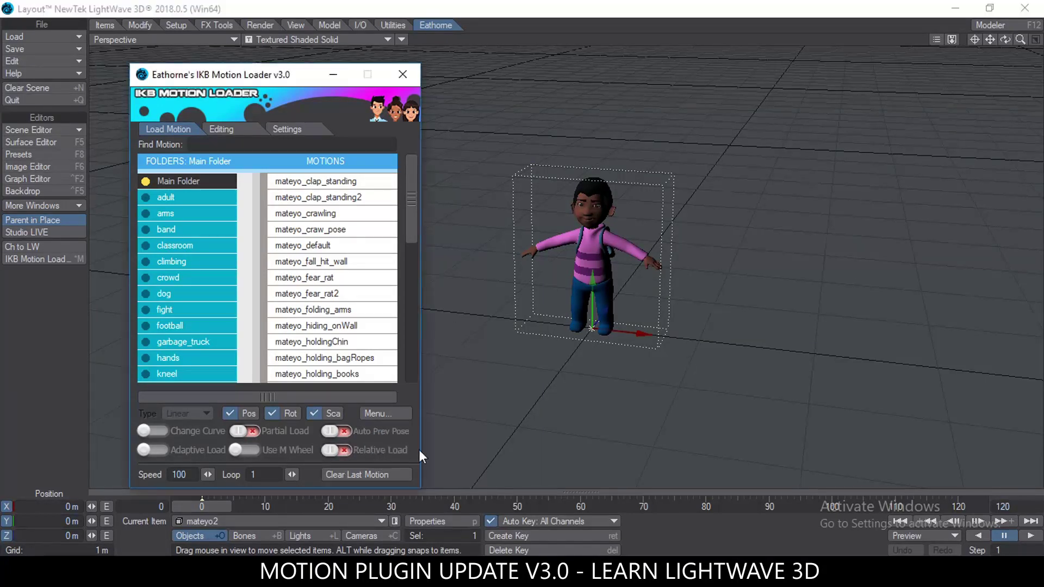
pyautogui.click(174, 26)
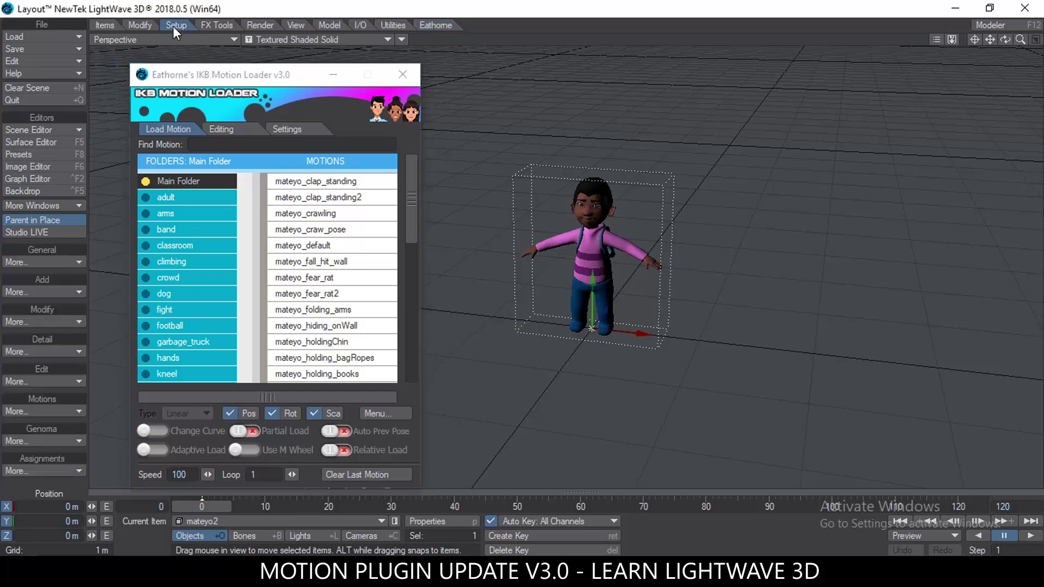
pyautogui.click(60, 287)
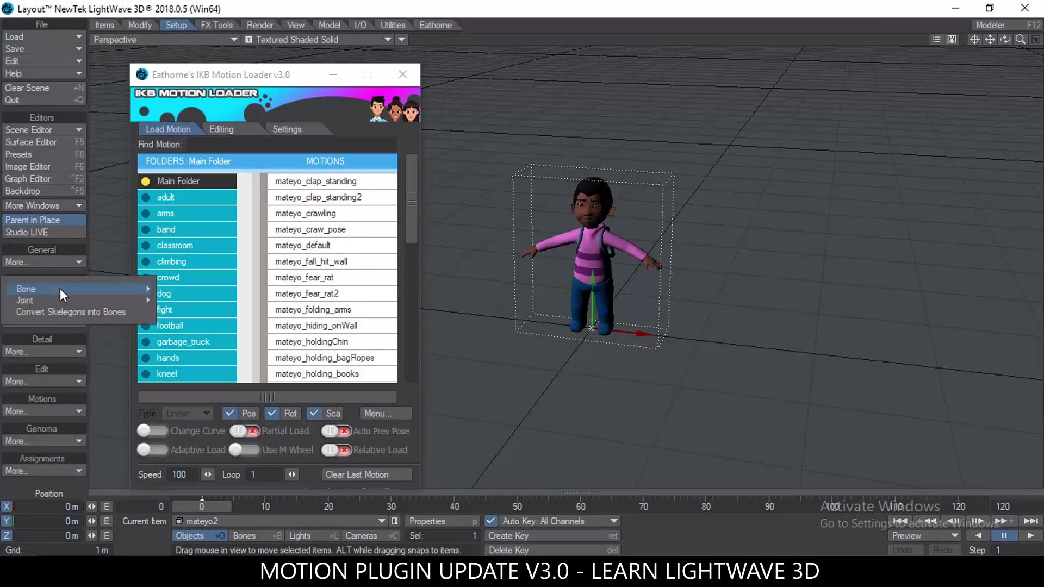
pyautogui.click(58, 311)
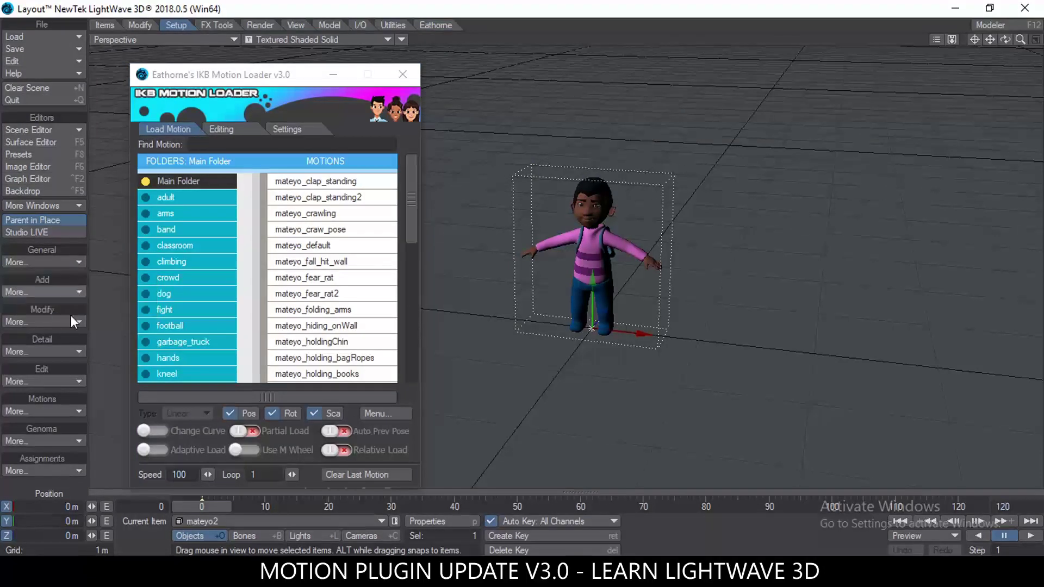
pyautogui.keyDown('alt'); pyautogui.moveTo(621, 168); pyautogui.dragTo(729, 166); pyautogui.keyUp('alt')
pyautogui.keyDown('alt'); pyautogui.moveTo(596, 223); pyautogui.dragTo(619, 196); pyautogui.keyUp('alt')
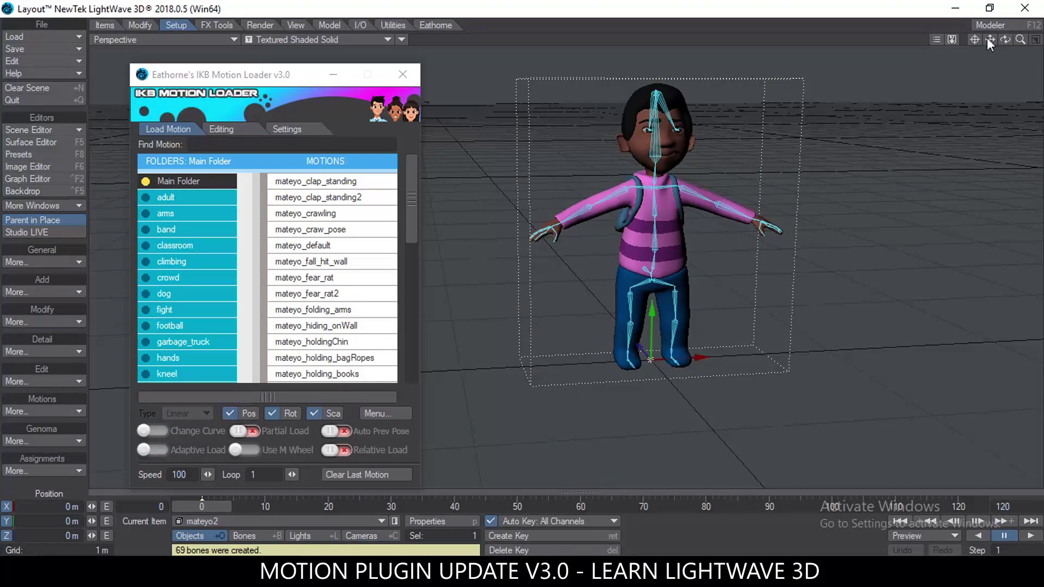
# Turn on the Headlight and turn off Bone X-Ray in the perspective view
pyautogui.click(405, 39)
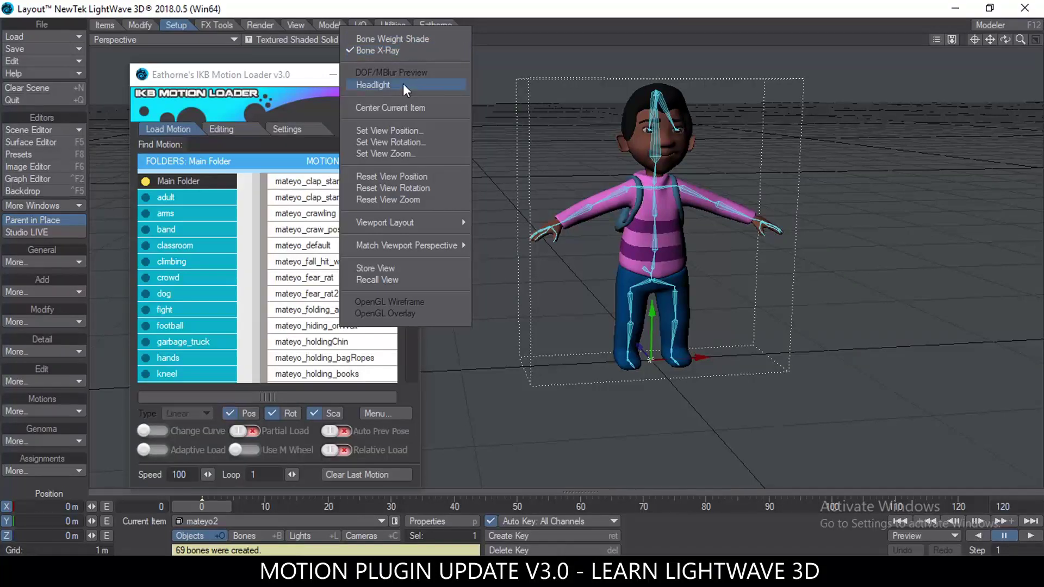
pyautogui.click(403, 84)
pyautogui.click(400, 41)
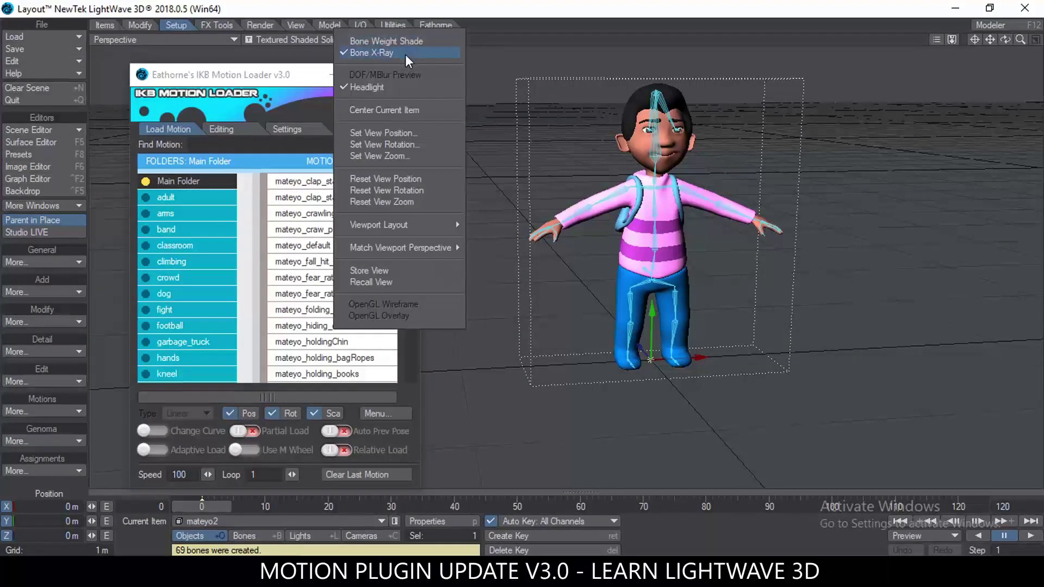
pyautogui.click(406, 53)
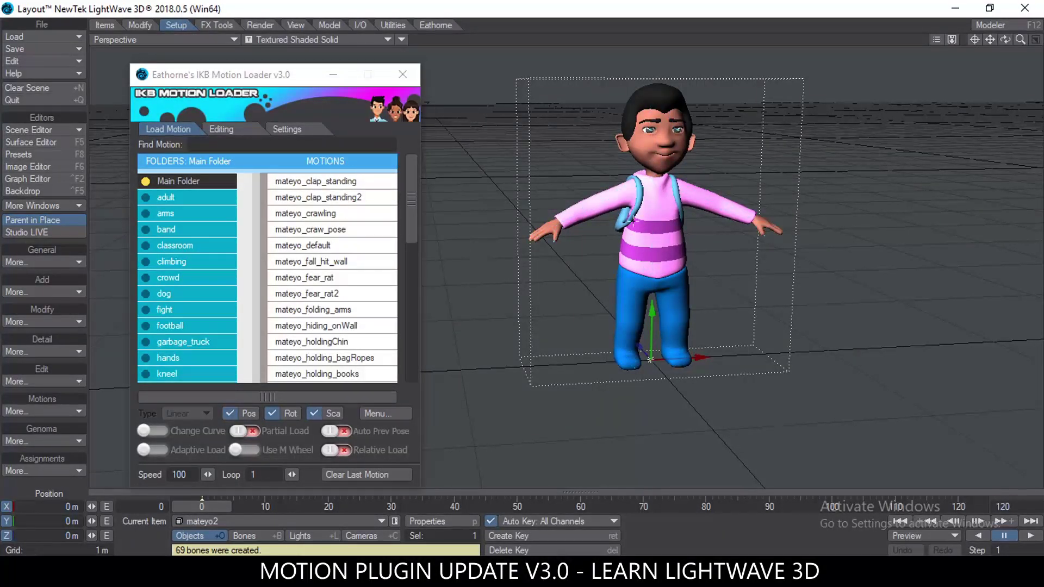
pyautogui.keyDown('alt'); pyautogui.moveTo(670, 188); pyautogui.dragTo(673, 196); pyautogui.keyUp('alt')
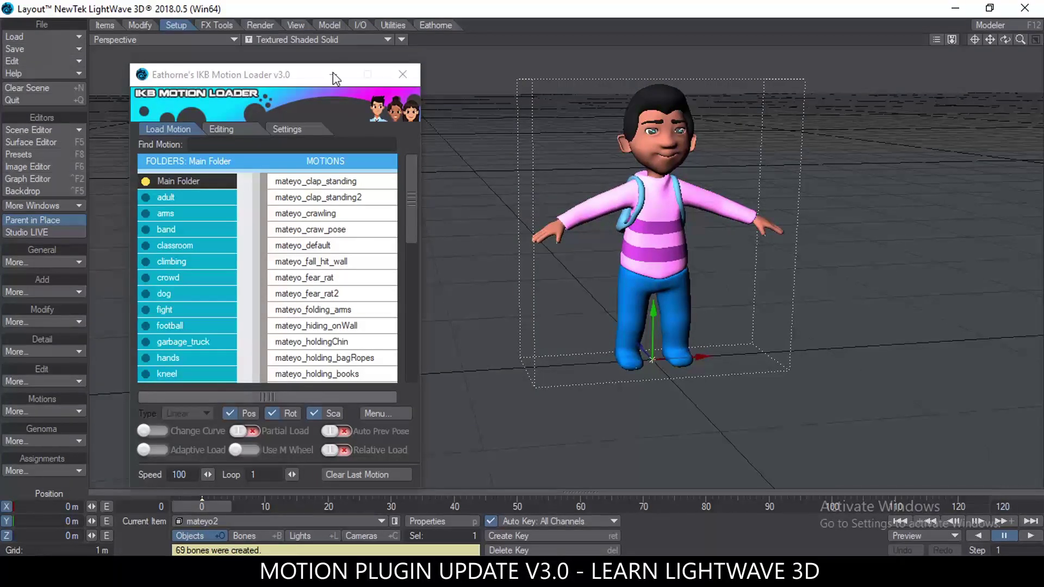
# Review the motion loader's editing tools and motion folder setting, leave the folder as it is, and return to the motion list
pyautogui.moveTo(236, 76); pyautogui.dragTo(219, 62)
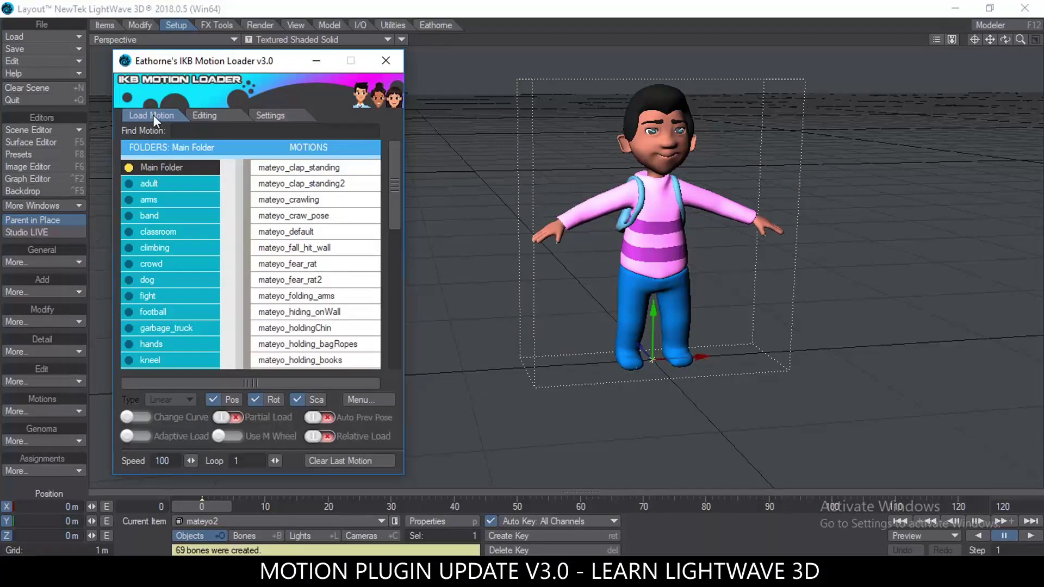
pyautogui.click(210, 114)
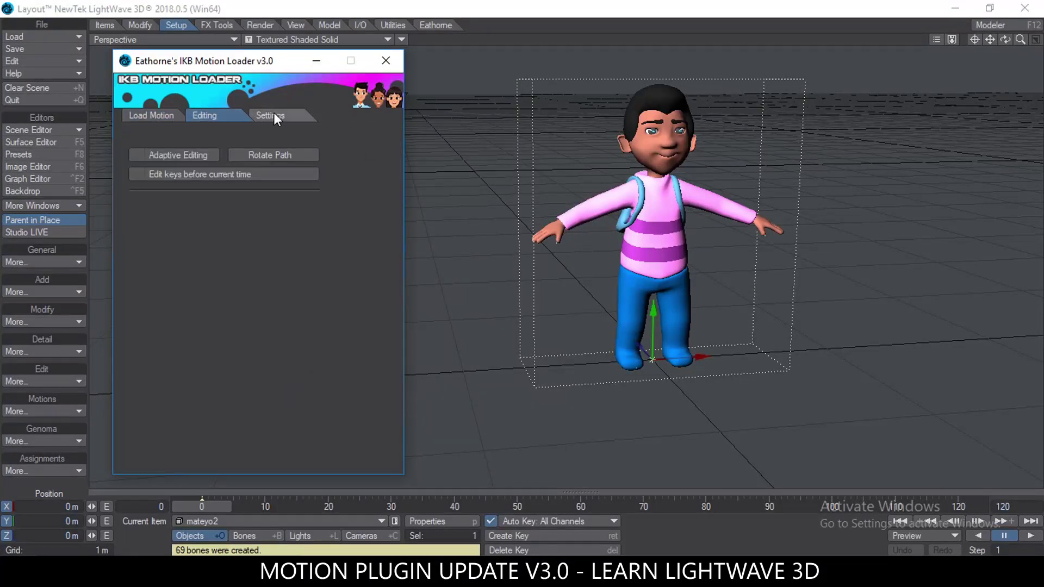
pyautogui.click(272, 113)
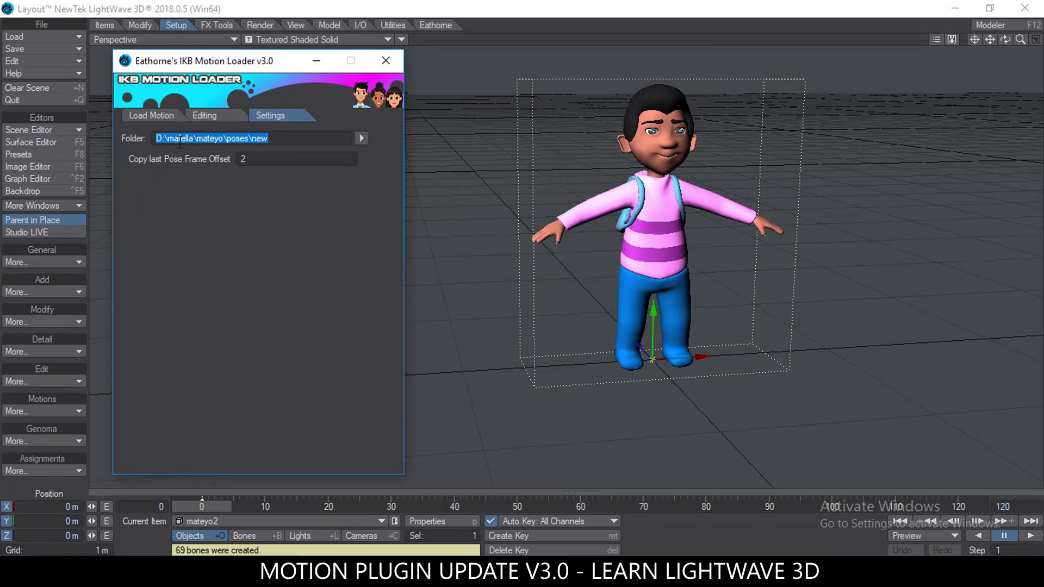
pyautogui.moveTo(162, 138); pyautogui.dragTo(279, 140)
pyautogui.click(321, 143)
pyautogui.click(361, 138)
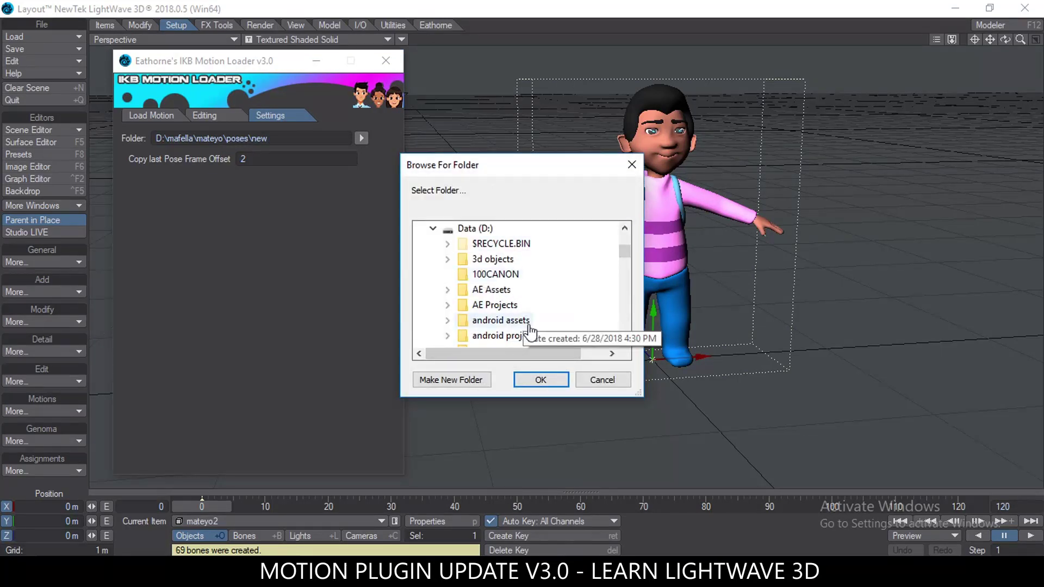
pyautogui.click(587, 379)
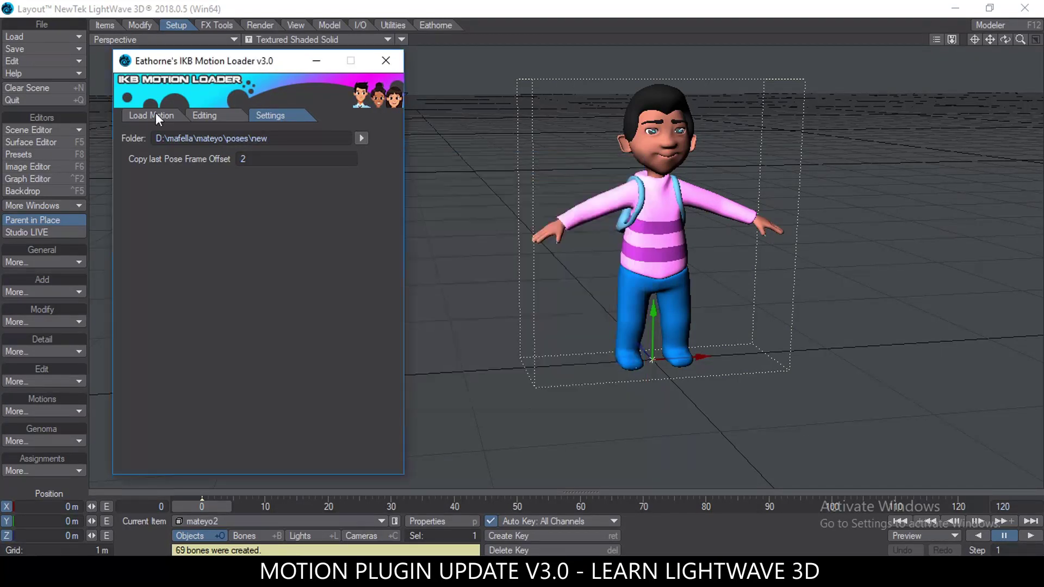
pyautogui.click(158, 115)
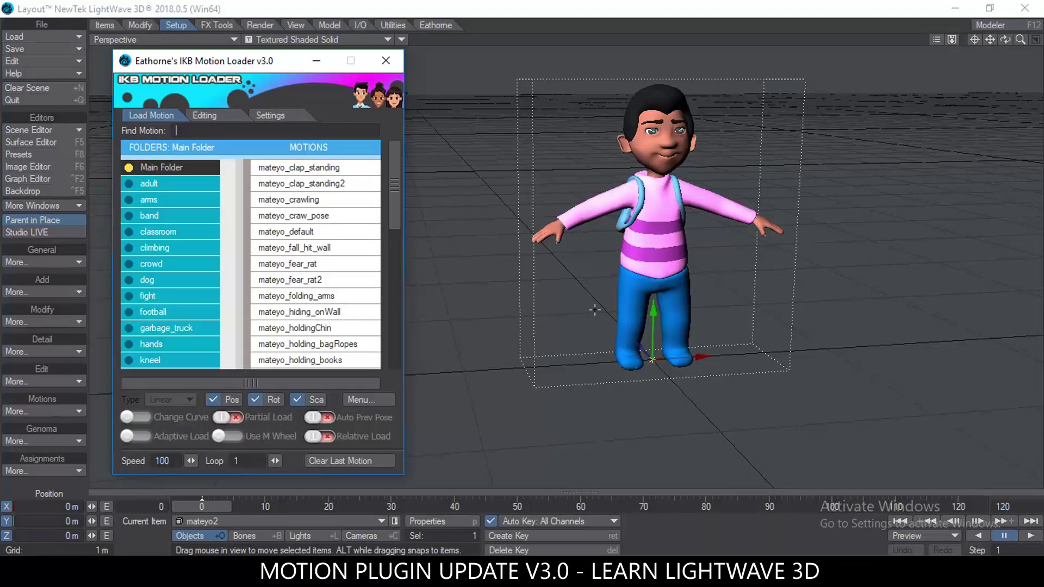
# Open the Save Motion options for mateyo2 and review the file name and the destination folder
pyautogui.moveTo(201, 507)
pyautogui.mouseDown()
pyautogui.moveTo(377, 508)
pyautogui.moveTo(201, 508)
pyautogui.mouseUp()
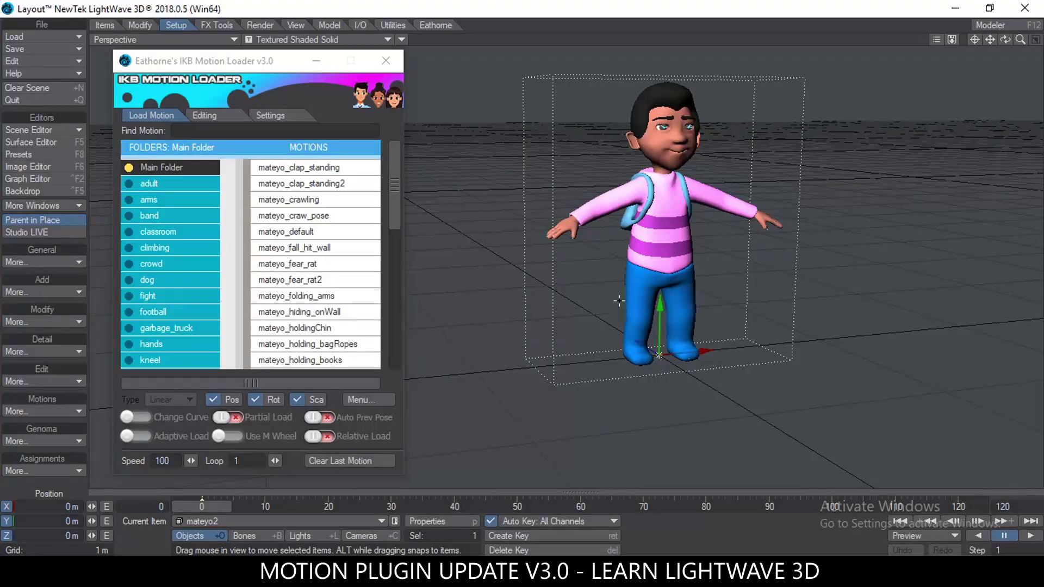
pyautogui.click(366, 401)
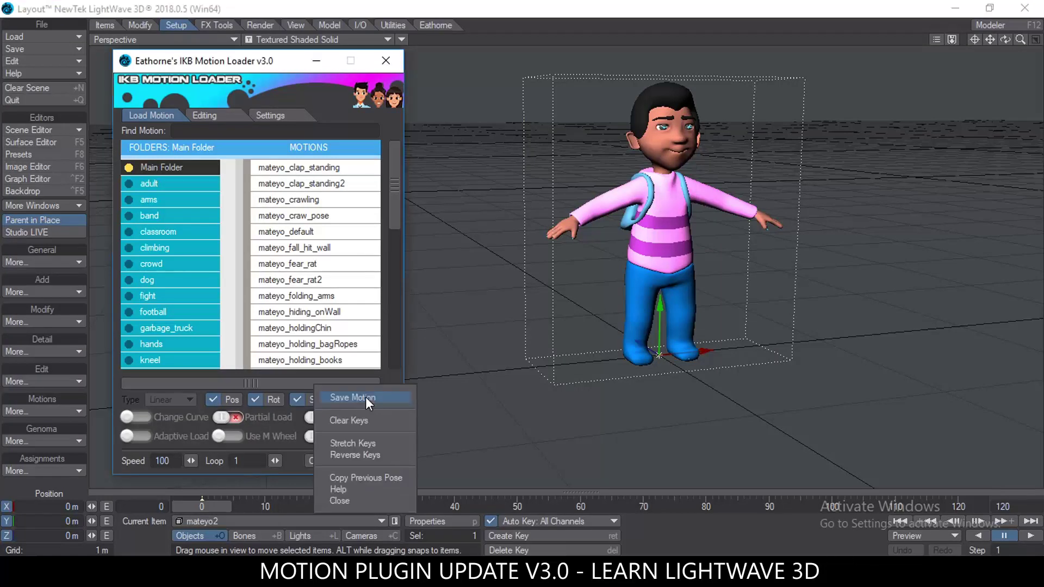
pyautogui.click(372, 396)
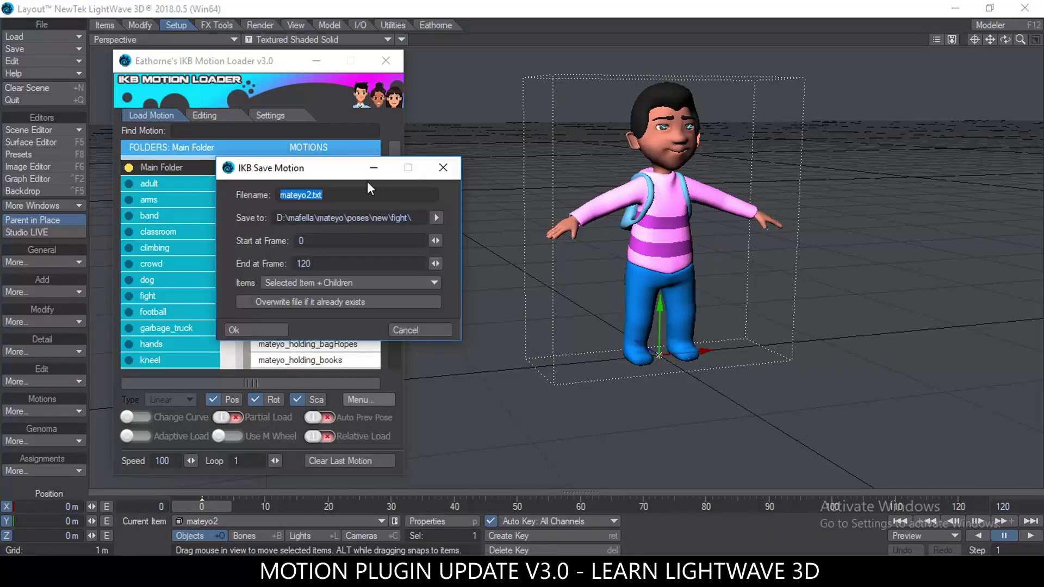
pyautogui.moveTo(299, 175)
pyautogui.mouseDown()
pyautogui.moveTo(438, 171)
pyautogui.moveTo(288, 184)
pyautogui.mouseUp()
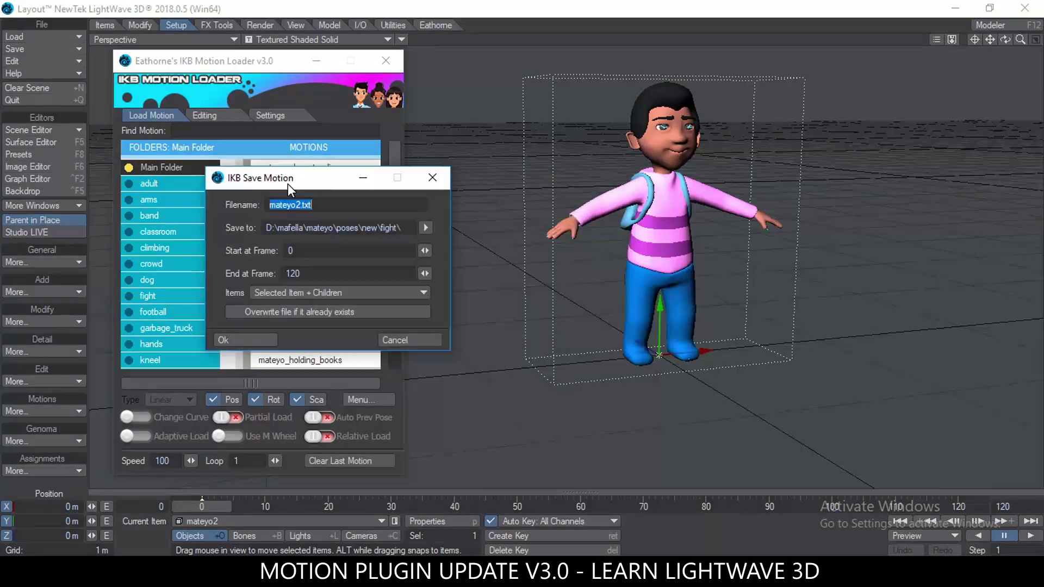
pyautogui.click(337, 204)
pyautogui.doubleClick(305, 205)
pyautogui.moveTo(266, 227); pyautogui.dragTo(418, 228)
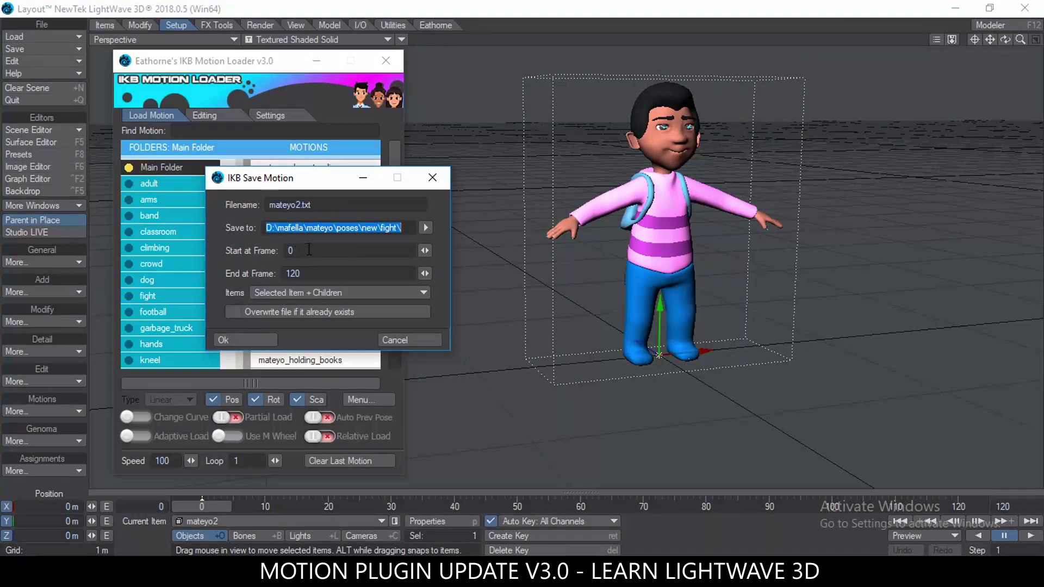
# Examine the start and end frames that define the range of the motion to save
pyautogui.moveTo(309, 250); pyautogui.dragTo(246, 266)
pyautogui.moveTo(310, 270); pyautogui.dragTo(15, 271)
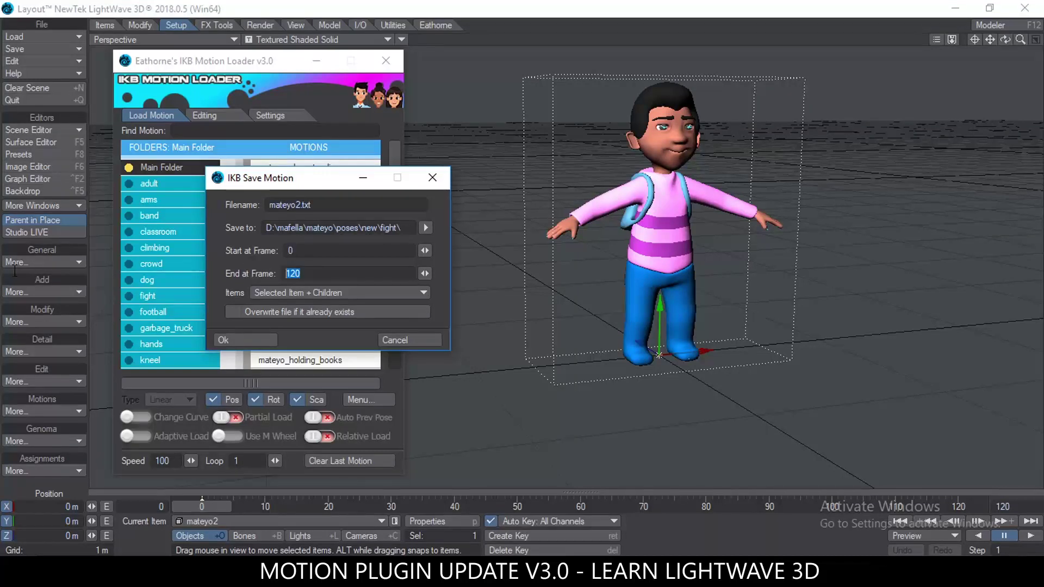
pyautogui.click(308, 252)
pyautogui.doubleClick(359, 248)
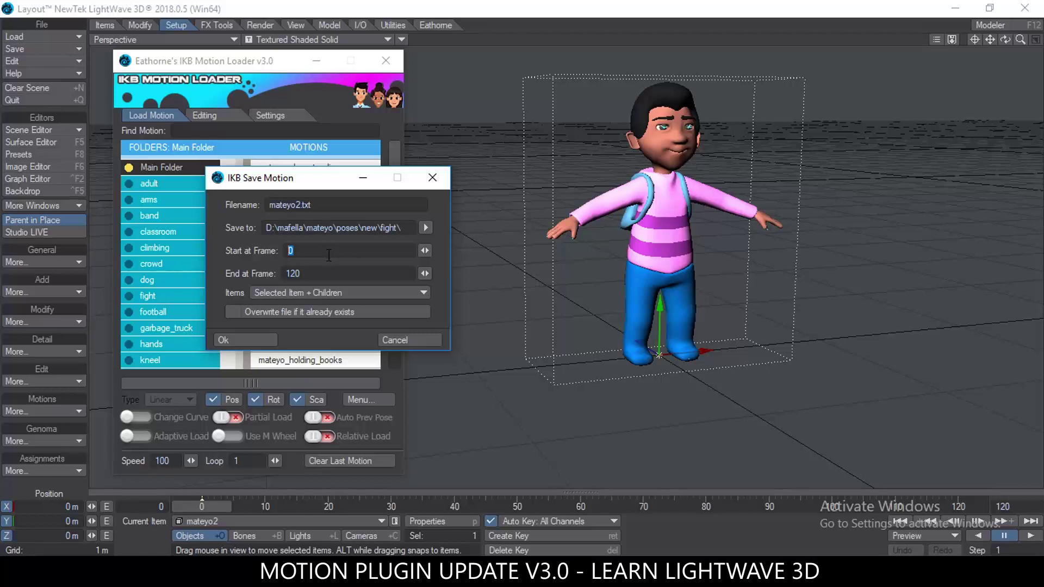
pyautogui.moveTo(334, 273); pyautogui.dragTo(220, 279)
pyautogui.moveTo(314, 250); pyautogui.dragTo(262, 251)
pyautogui.moveTo(317, 273); pyautogui.dragTo(149, 278)
pyautogui.moveTo(305, 253); pyautogui.dragTo(94, 270)
# Review the choices for which items to save and the overwrite option, and close Save Motion without saving
pyautogui.click(276, 292)
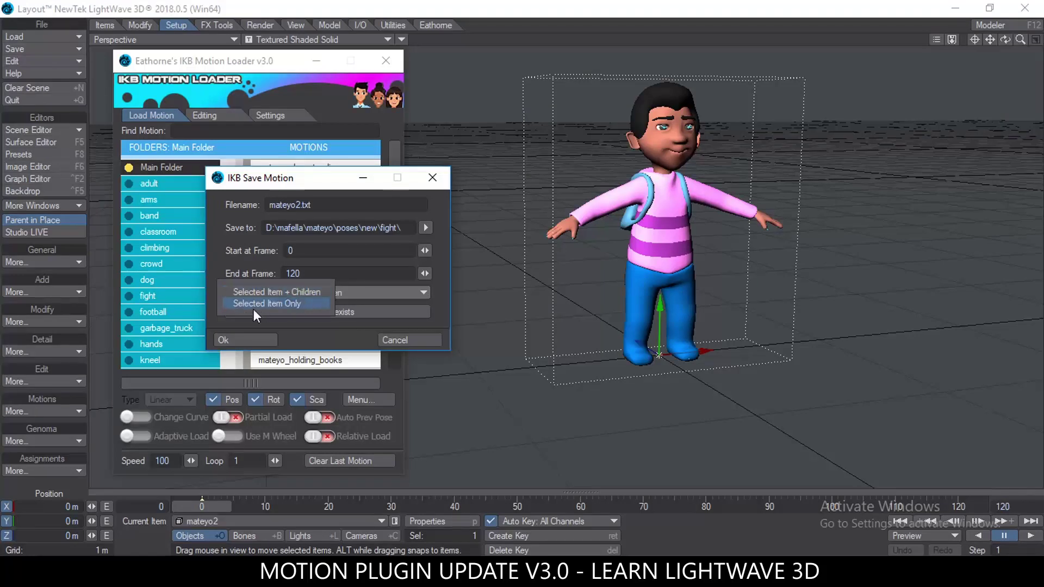
pyautogui.click(250, 262)
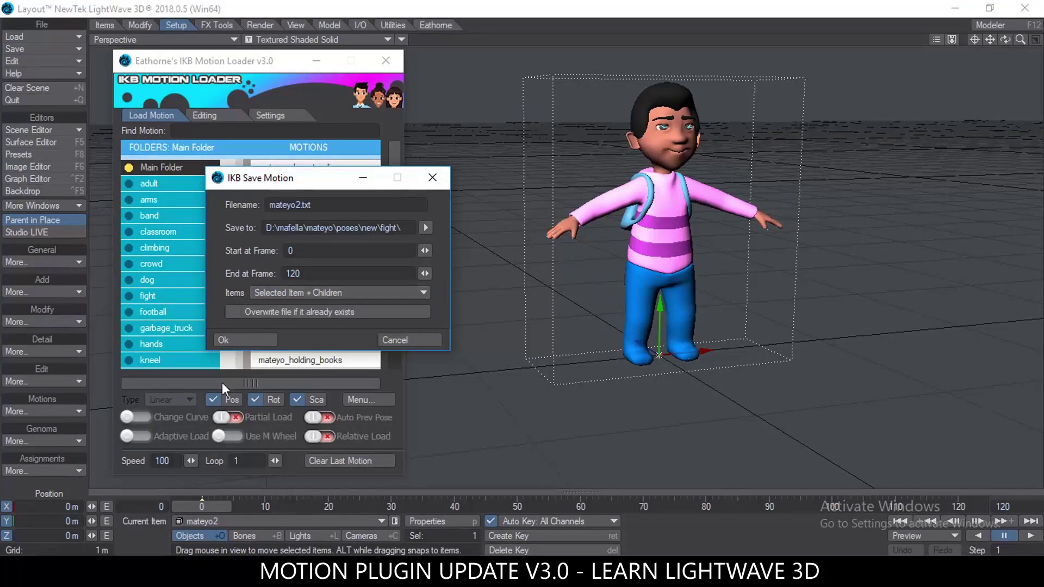
pyautogui.click(235, 314)
pyautogui.click(433, 341)
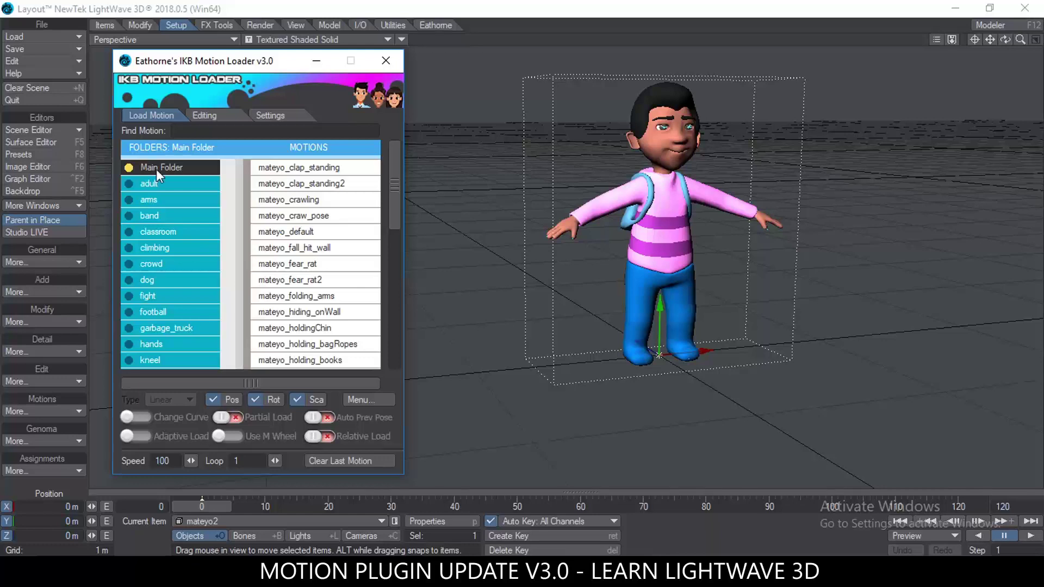
# Browse the motions in the adult and arms folders and return to Main Folder
pyautogui.click(185, 168)
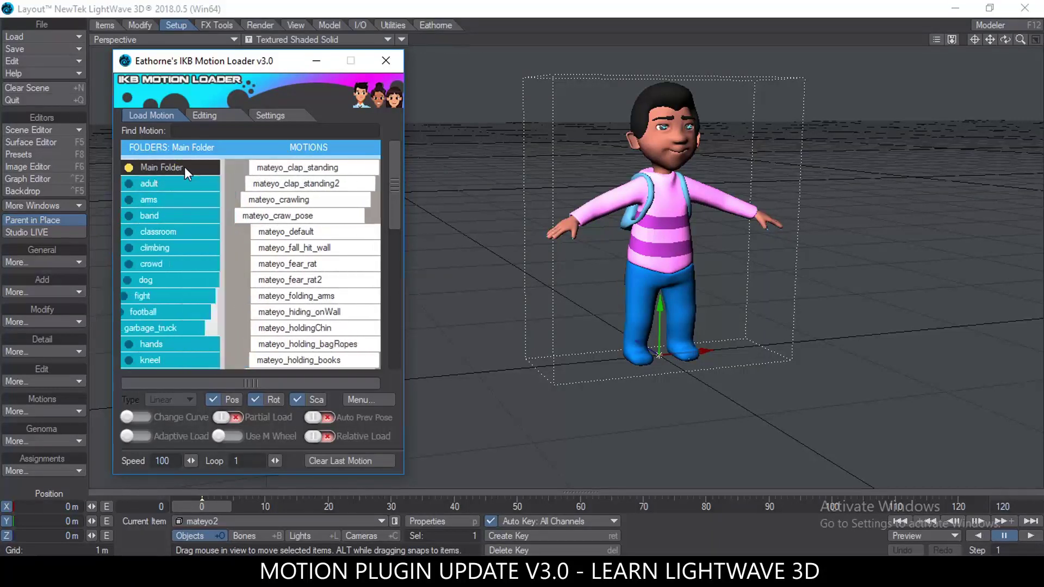
pyautogui.click(192, 130)
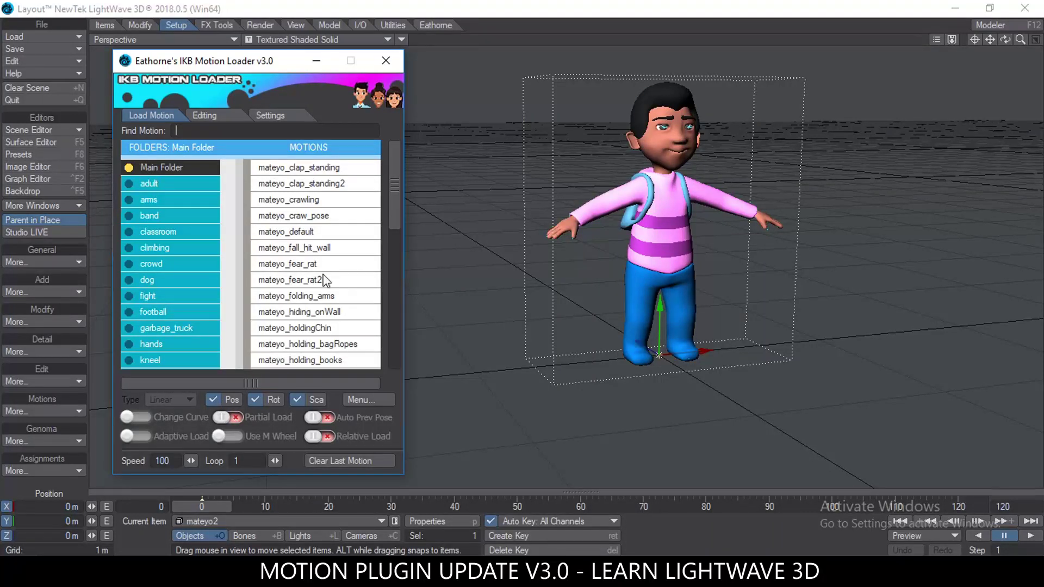
pyautogui.click(155, 185)
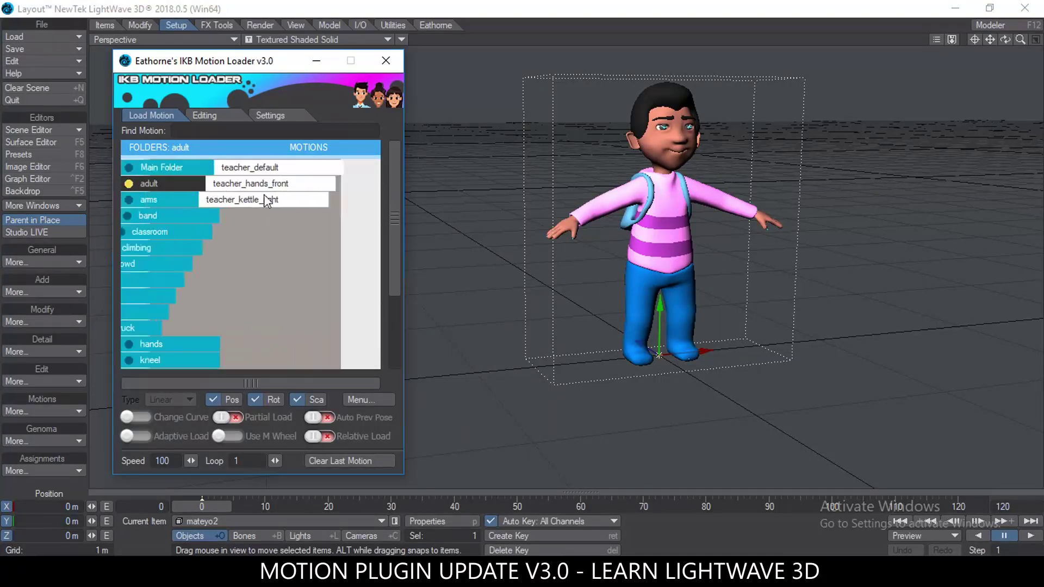
pyautogui.click(181, 201)
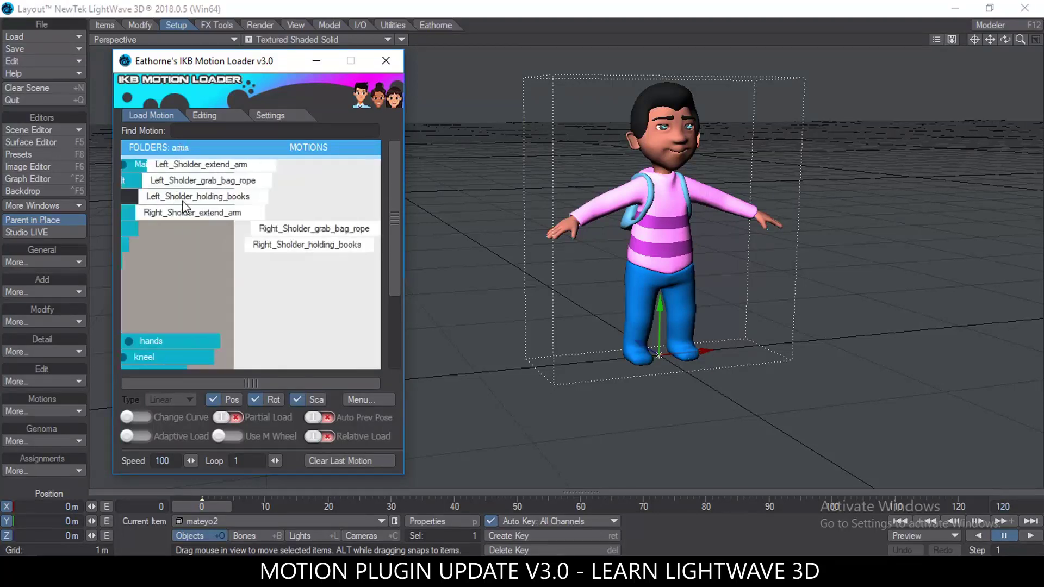
pyautogui.click(177, 165)
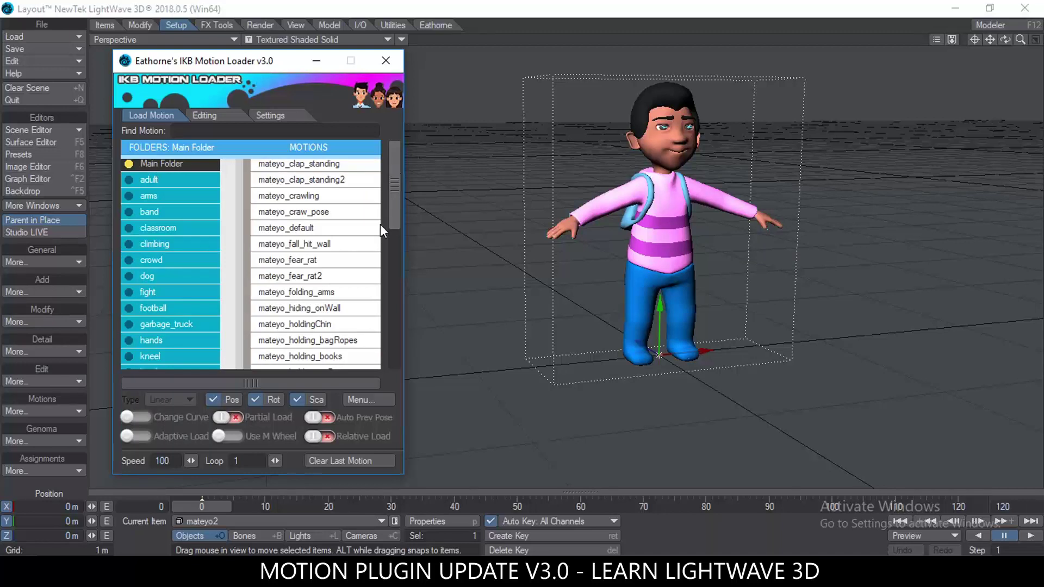
# Load the mateyo_default motion from Main Folder onto the mateyo2 character
pyautogui.click(287, 229)
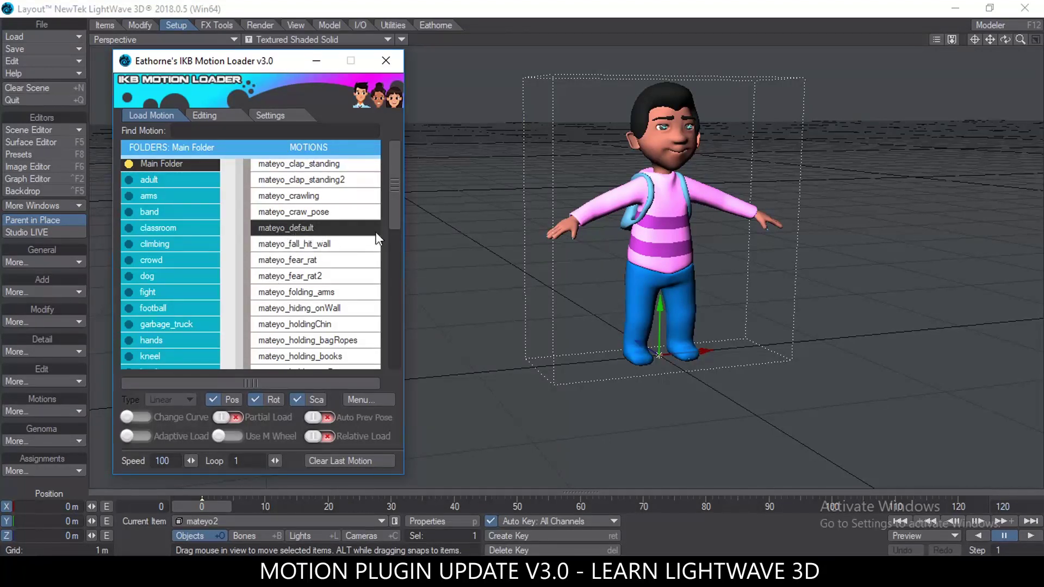
pyautogui.doubleClick(299, 232)
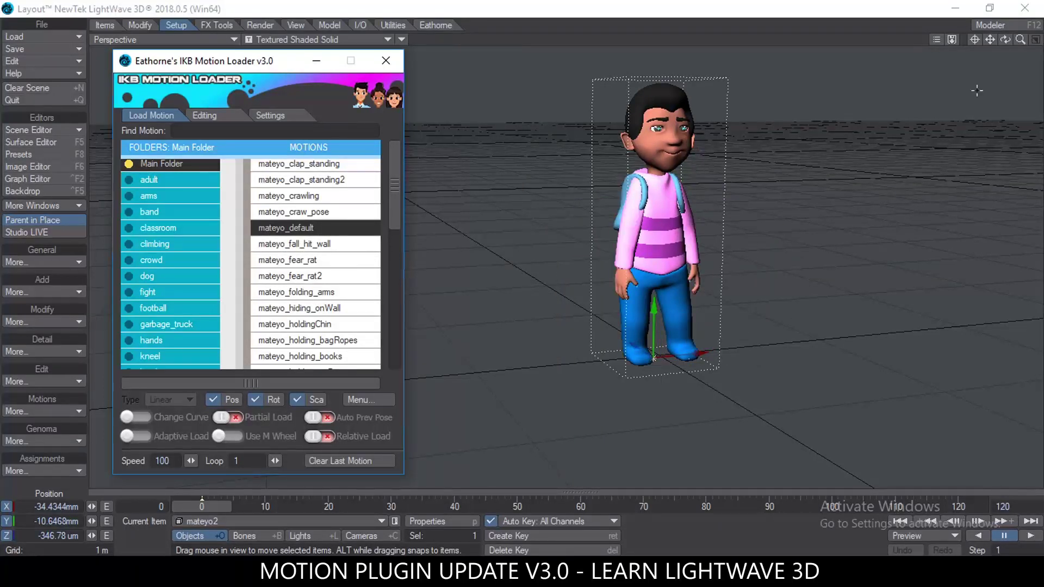
pyautogui.moveTo(991, 42); pyautogui.dragTo(935, 134)
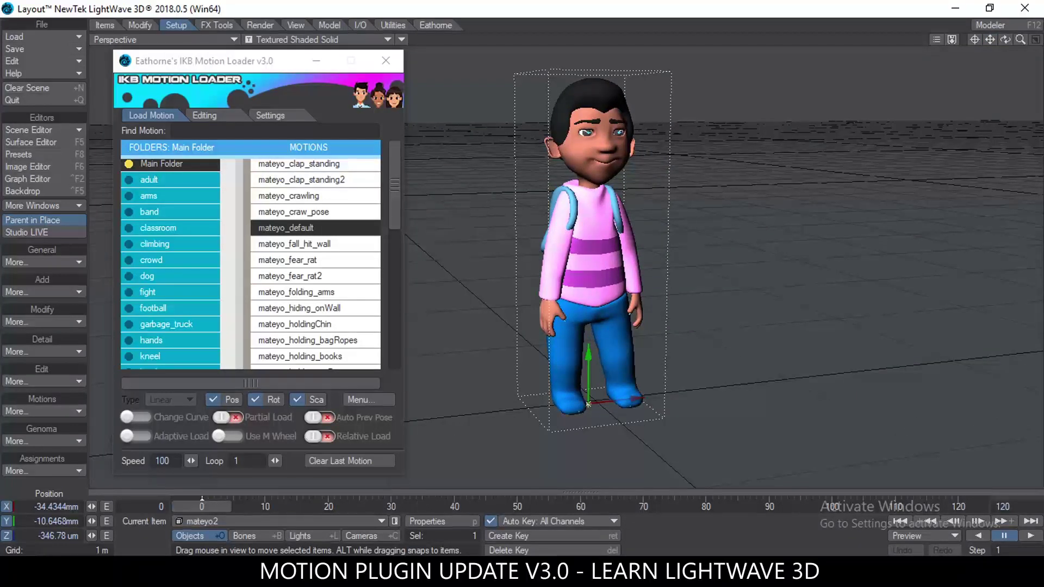
pyautogui.scroll(-5, 243, 354)
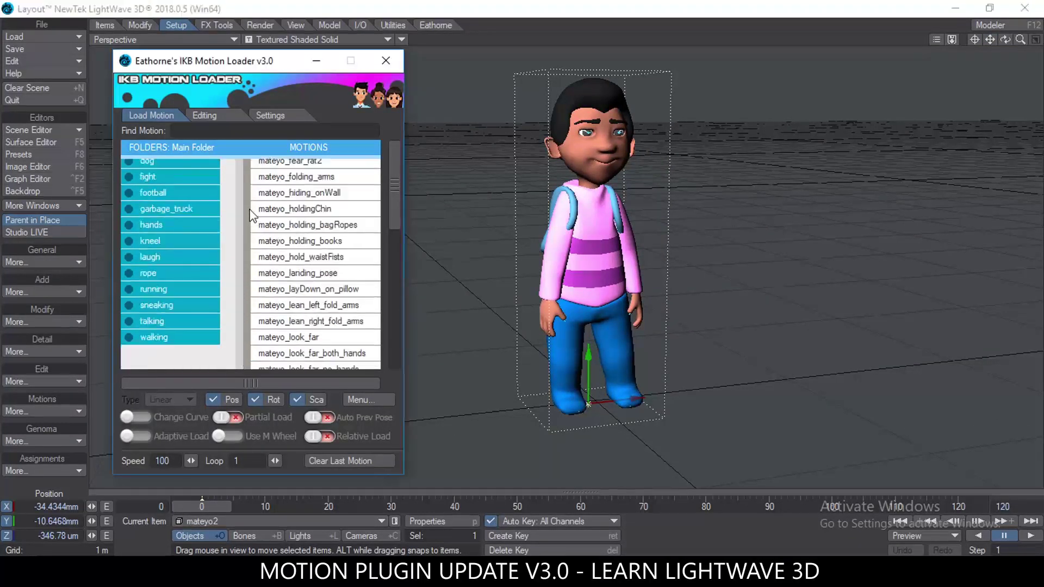
# Open the walking folder and load the mateyo_walk_normal motion onto the mateyo2 character
pyautogui.click(170, 293)
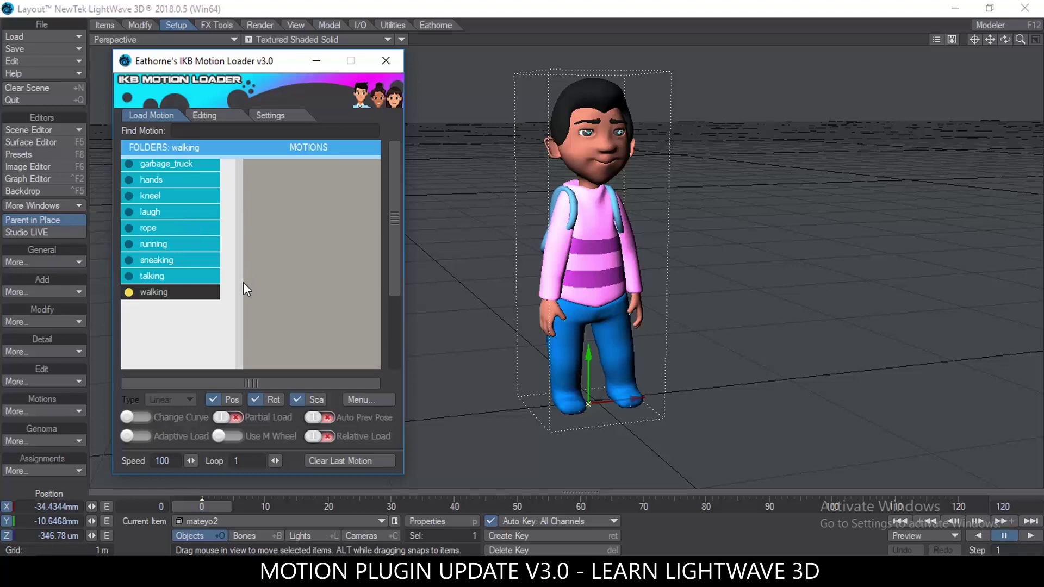
pyautogui.moveTo(239, 346)
pyautogui.mouseDown()
pyautogui.moveTo(250, 193)
pyautogui.moveTo(249, 338)
pyautogui.moveTo(236, 208)
pyautogui.moveTo(242, 343)
pyautogui.mouseUp()
pyautogui.moveTo(231, 175); pyautogui.dragTo(243, 341)
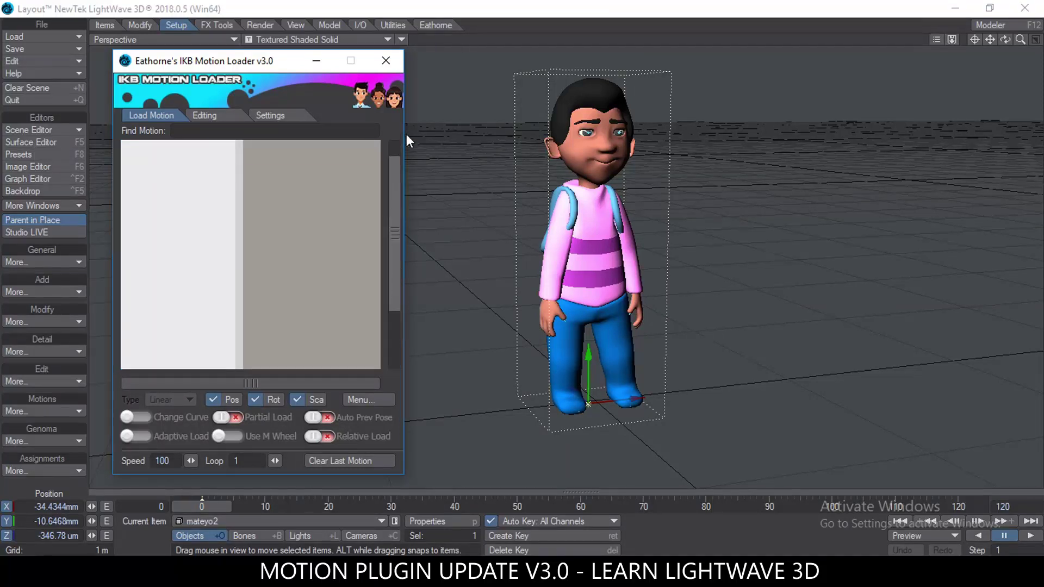
pyautogui.click(239, 190)
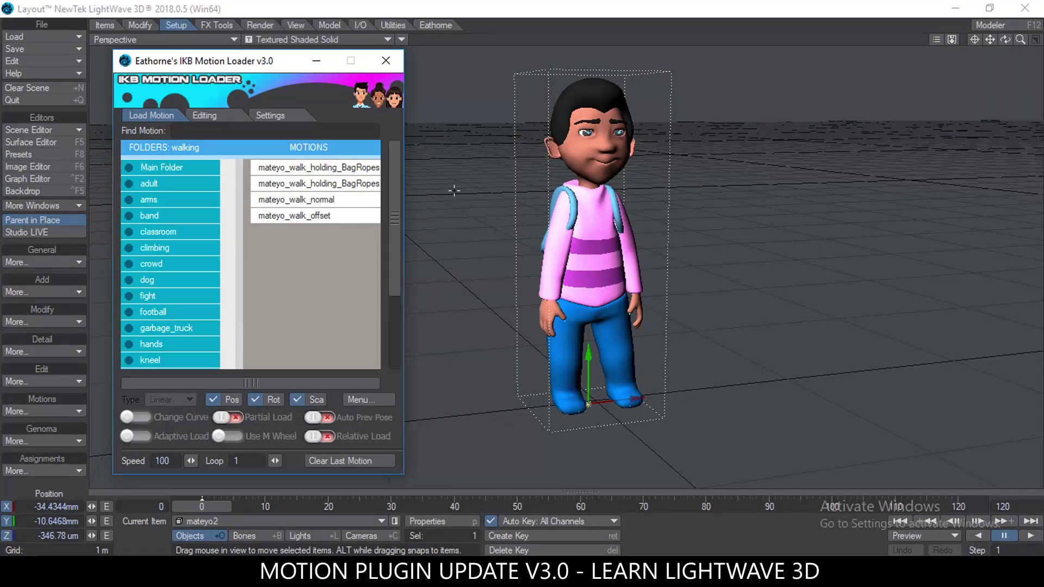
pyautogui.moveTo(397, 182); pyautogui.dragTo(396, 255)
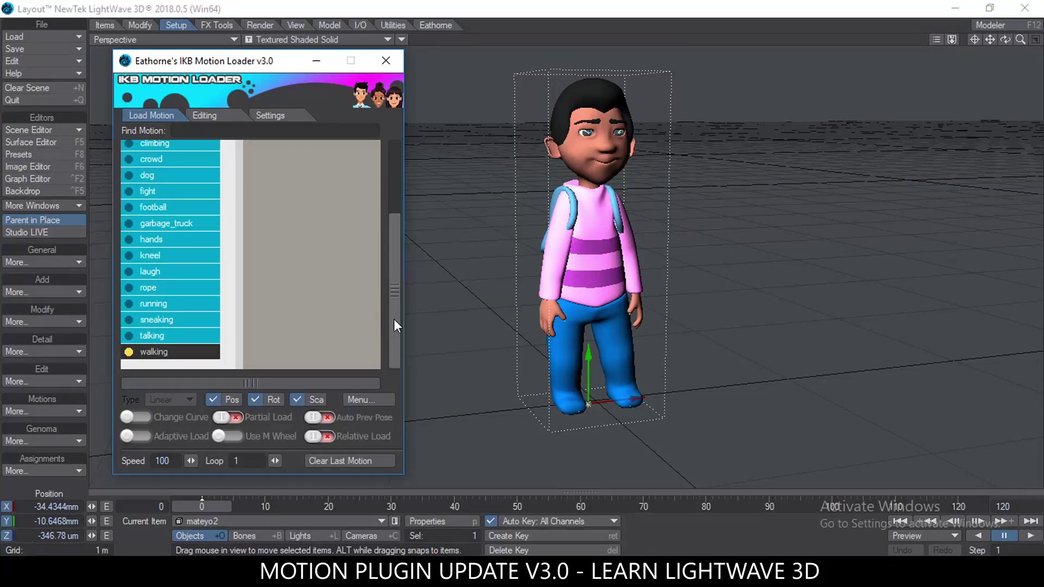
pyautogui.moveTo(394, 318); pyautogui.dragTo(399, 174)
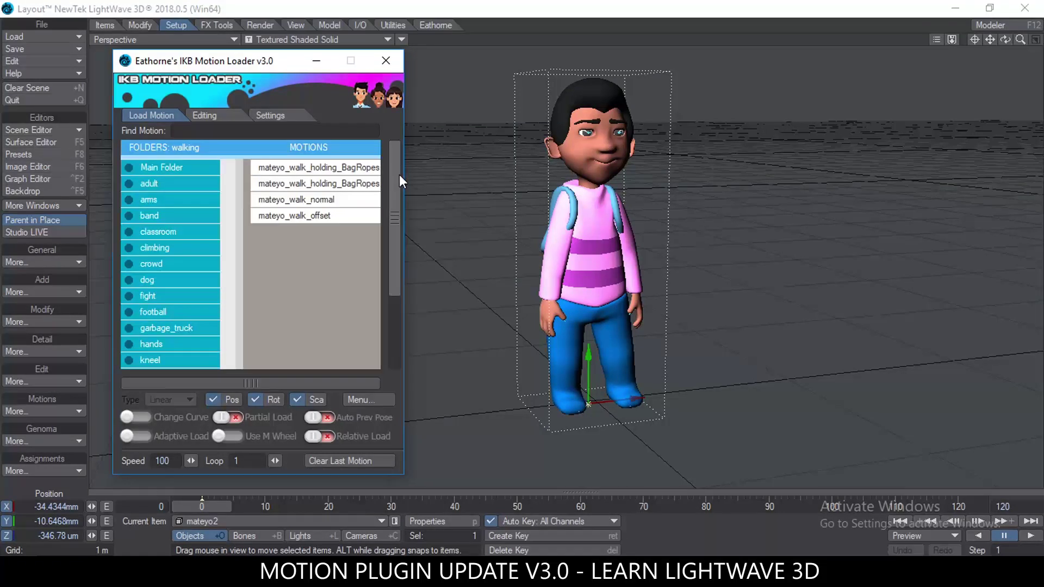
pyautogui.click(292, 200)
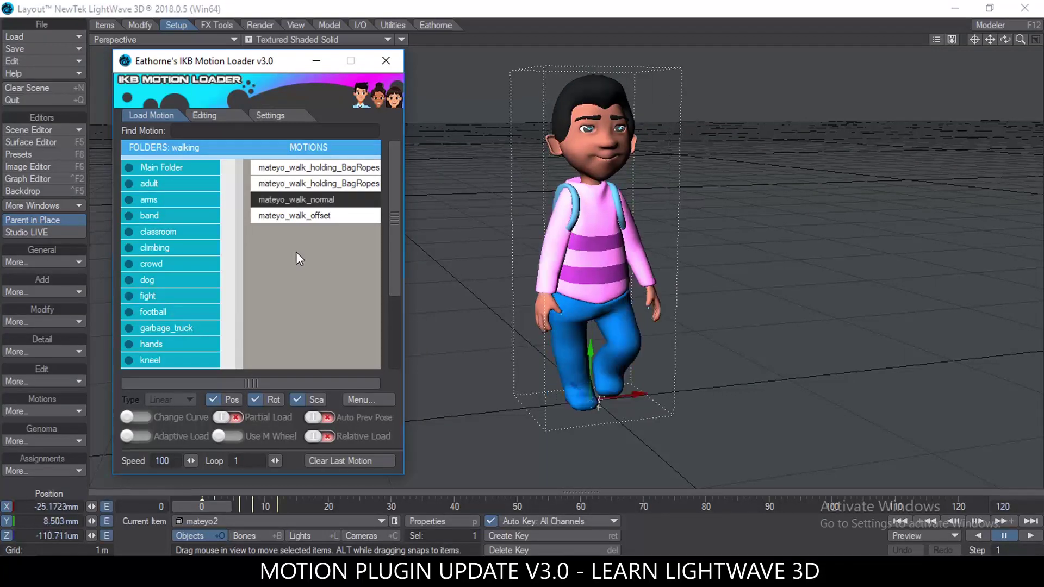
# Set the timeline's end frame to 12 and play the normal walk cycle
pyautogui.click(1015, 506)
pyautogui.press('BackSpace')
pyautogui.press('Return')
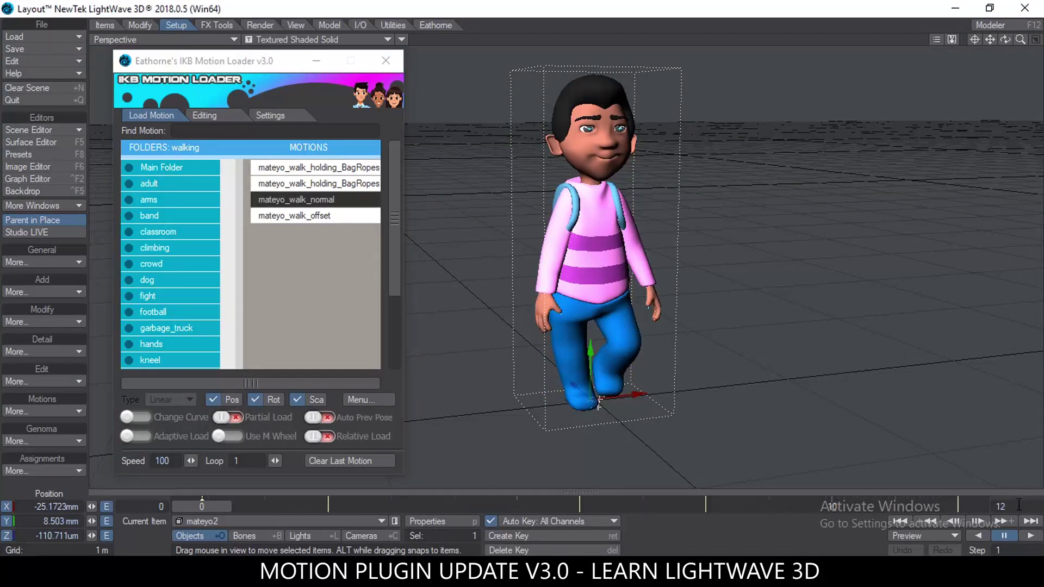
pyautogui.moveTo(200, 505); pyautogui.dragTo(328, 505)
pyautogui.click(1031, 535)
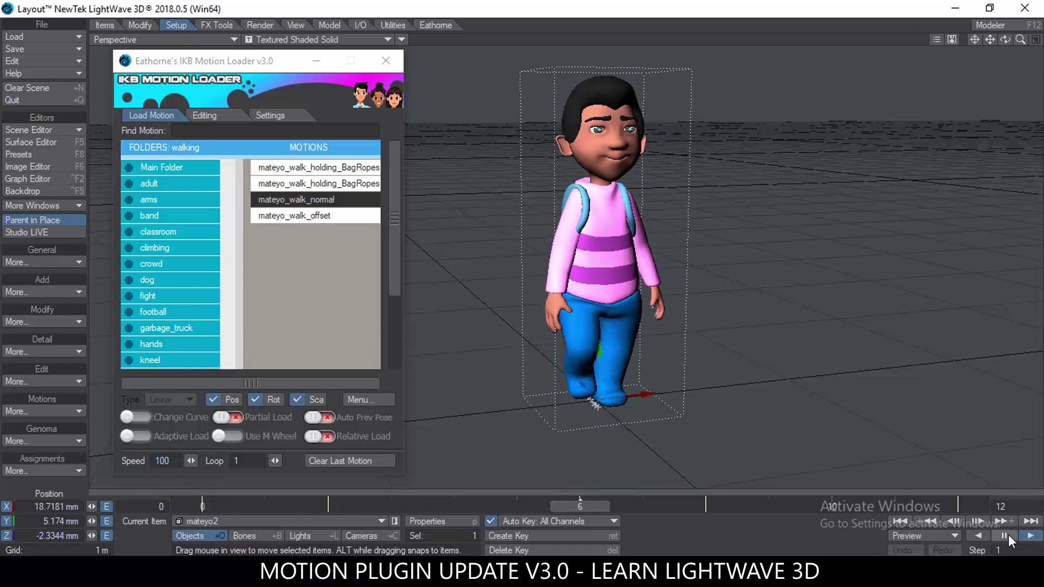
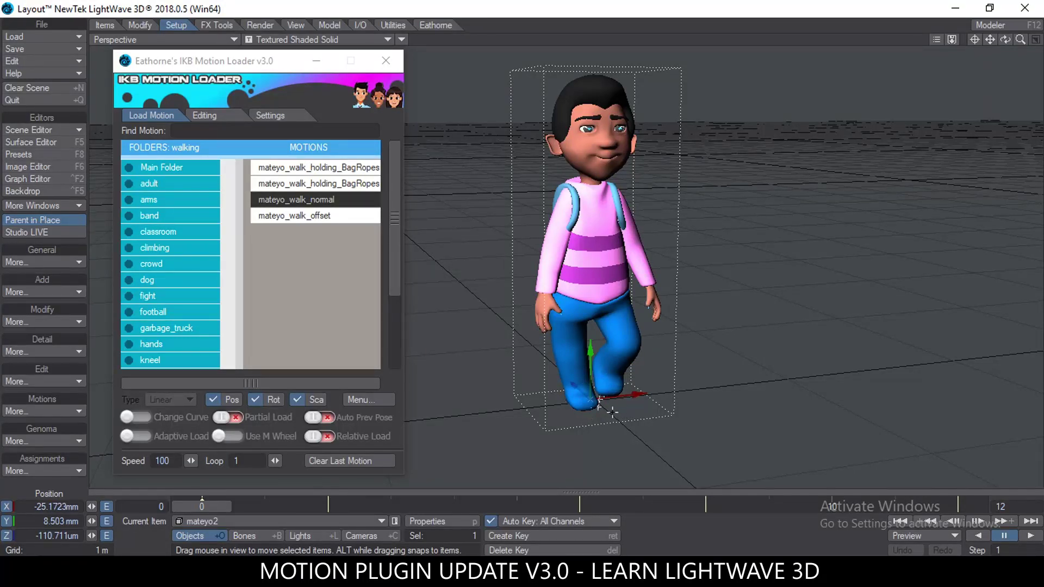
# Load the mateyo_walk_offset motion onto the character and play the forward walk from the side
pyautogui.keyDown('alt'); pyautogui.moveTo(607, 212); pyautogui.dragTo(604, 212); pyautogui.keyUp('alt')
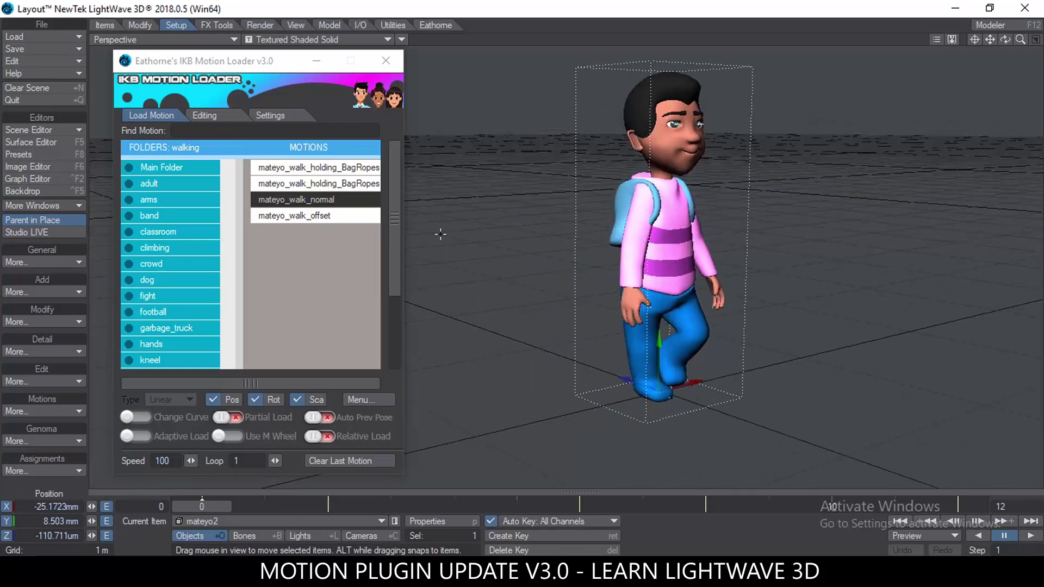
pyautogui.click(282, 216)
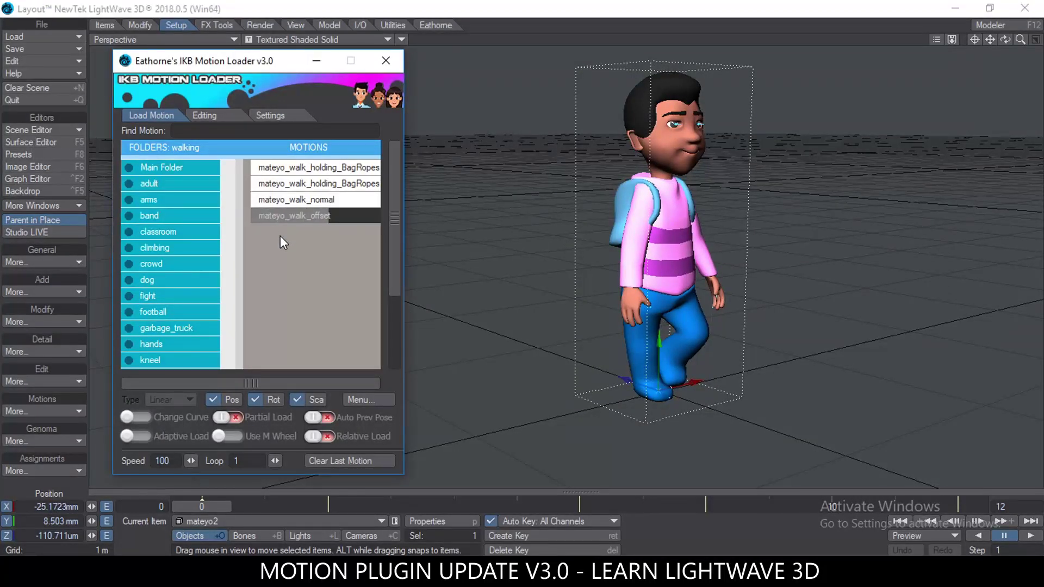
pyautogui.keyDown('alt'); pyautogui.moveTo(881, 228); pyautogui.dragTo(791, 249); pyautogui.keyUp('alt')
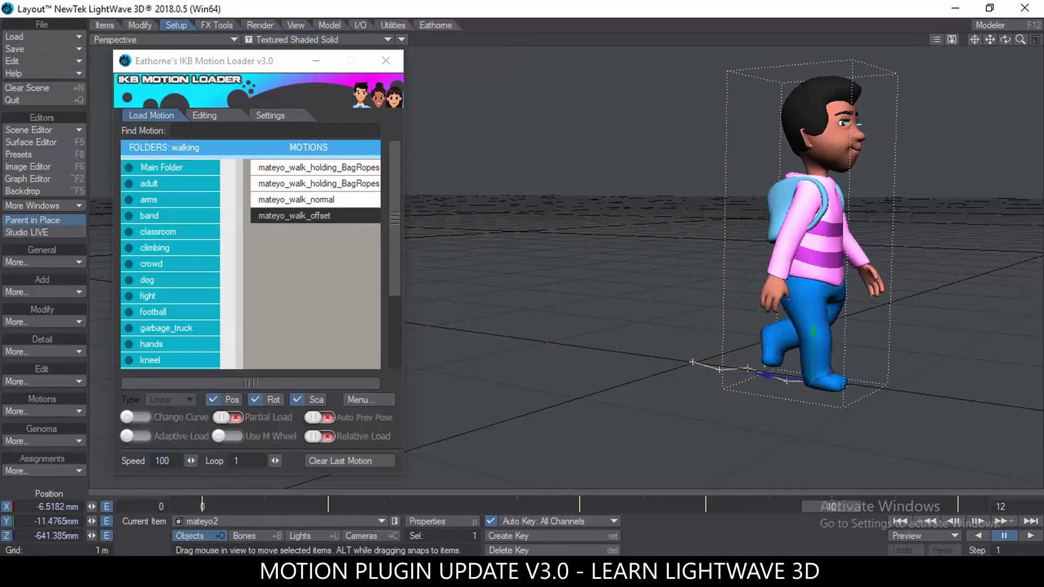
pyautogui.keyDown('ctrl'); pyautogui.keyDown('alt'); pyautogui.moveTo(614, 408); pyautogui.dragTo(481, 372); pyautogui.keyUp('alt'); pyautogui.keyUp('ctrl')
pyautogui.keyDown('alt'); pyautogui.moveTo(481, 371); pyautogui.dragTo(549, 437); pyautogui.keyUp('alt')
pyautogui.click(1031, 536)
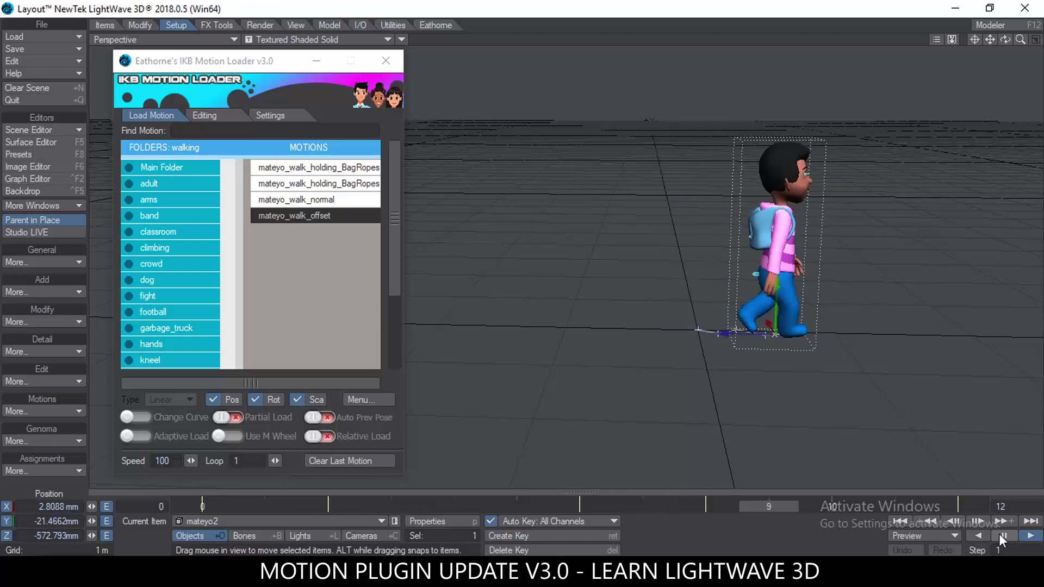
pyautogui.click(1000, 535)
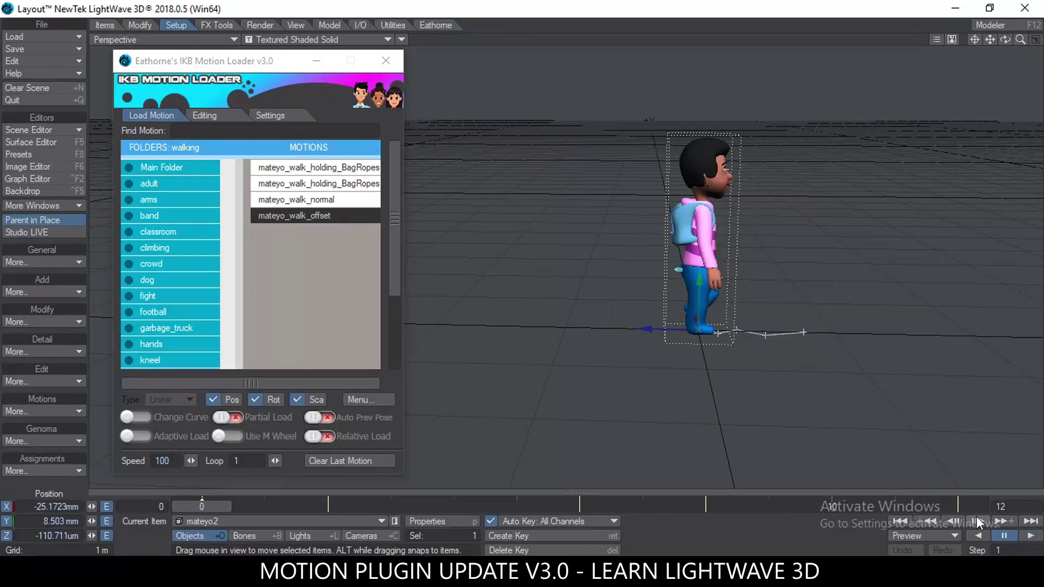
# Move to frame 12 and extend the timeline's end frame to 24
pyautogui.click(962, 506)
pyautogui.moveTo(1009, 507); pyautogui.dragTo(943, 510)
pyautogui.write('24')
pyautogui.press('Return')
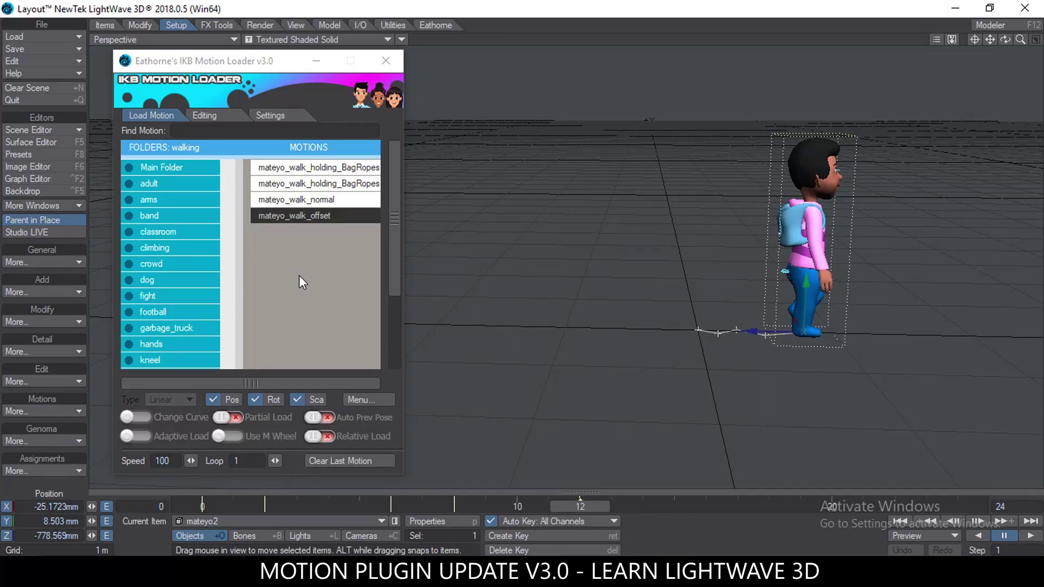
# Load mateyo_walk_offset again at frame 12 without Relative Load and play the result
pyautogui.click(324, 214)
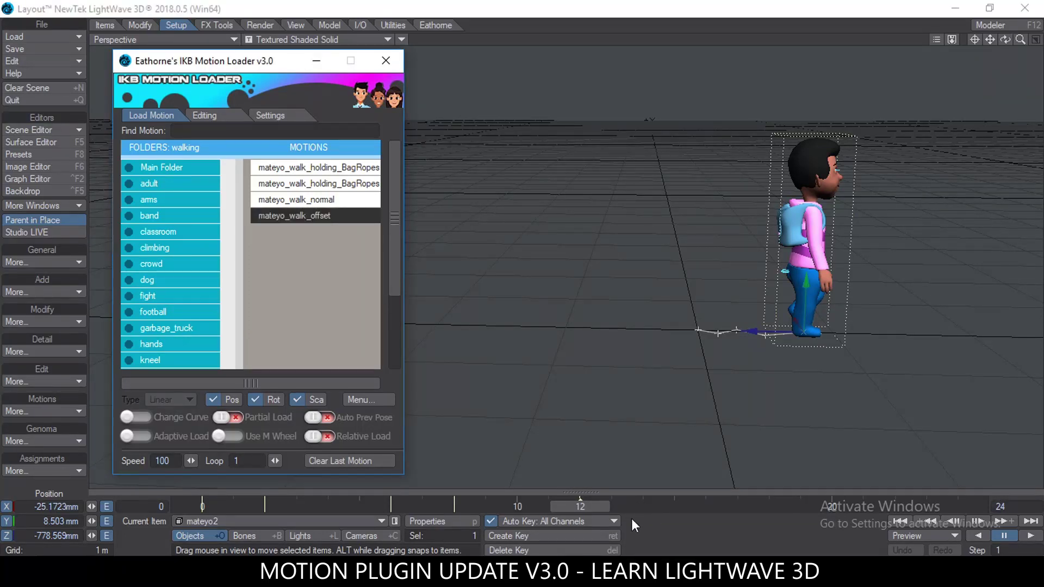
pyautogui.click(1006, 536)
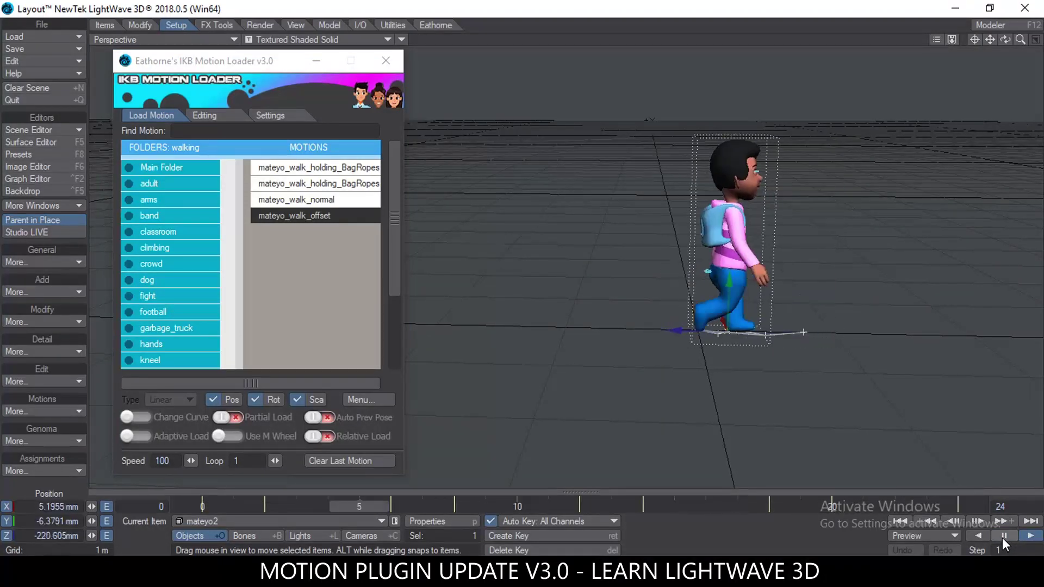
pyautogui.click(1004, 536)
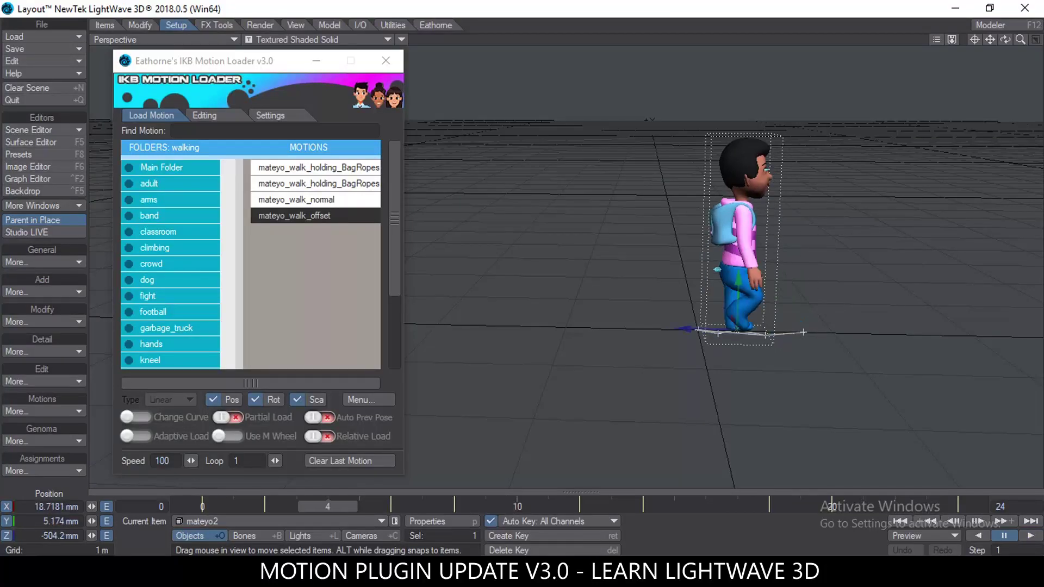
# Clear the last motion, reload mateyo_walk_offset at frame 0 and go to frame 12
pyautogui.click(344, 461)
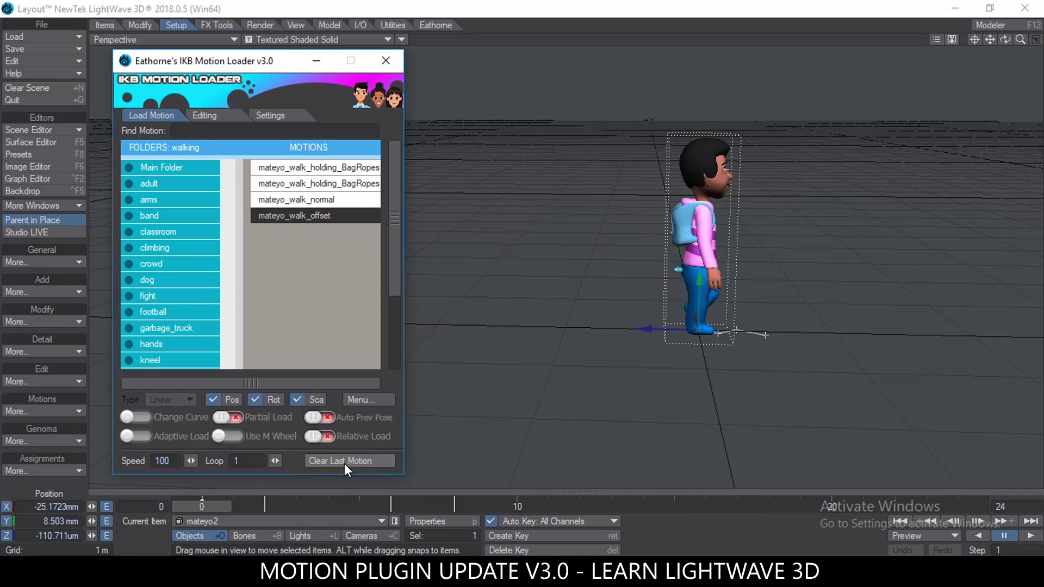
pyautogui.moveTo(201, 507)
pyautogui.mouseDown()
pyautogui.moveTo(738, 507)
pyautogui.moveTo(202, 507)
pyautogui.mouseUp()
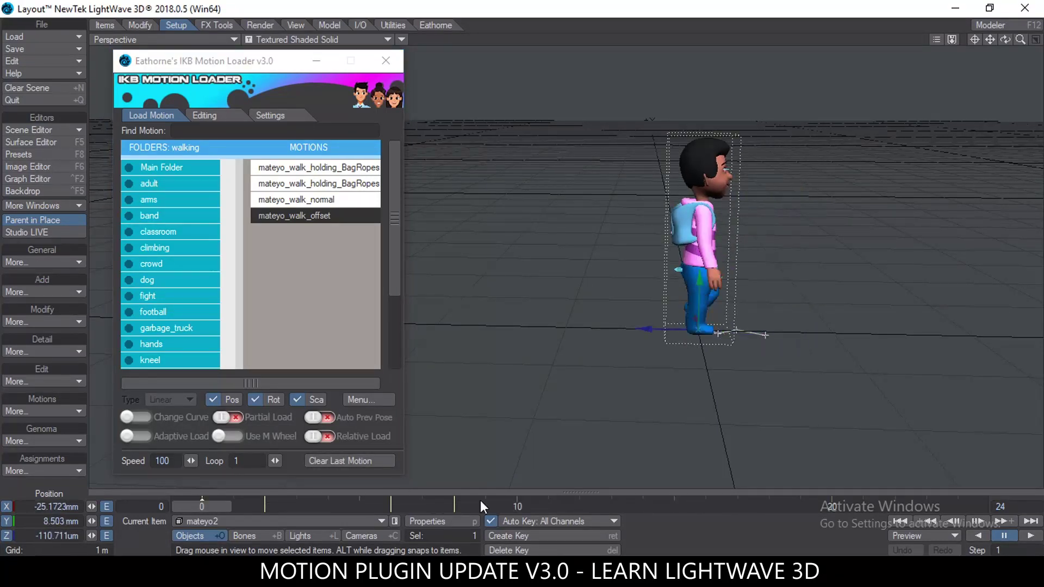
pyautogui.click(322, 217)
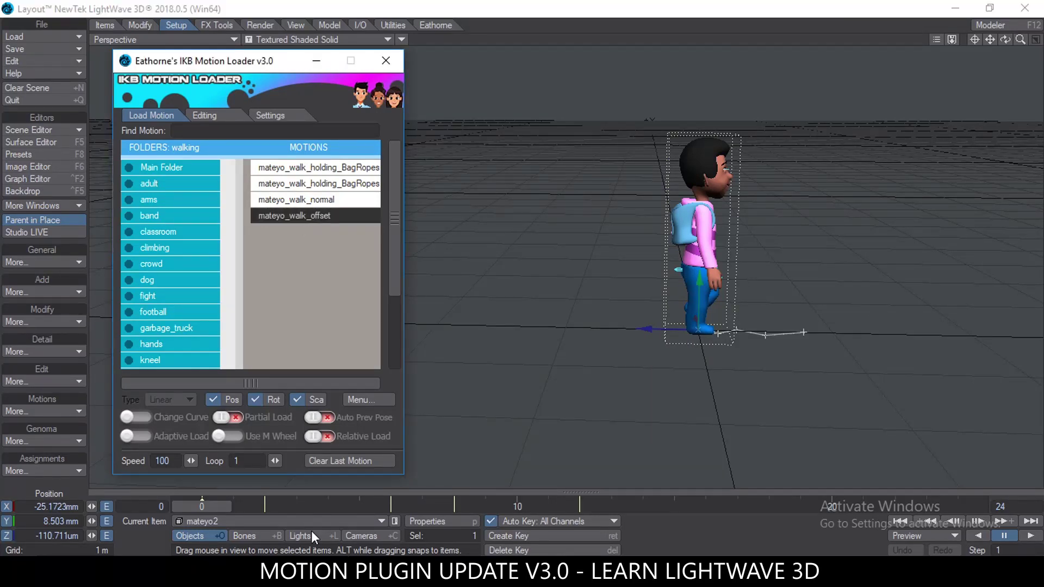
pyautogui.moveTo(204, 504); pyautogui.dragTo(580, 504)
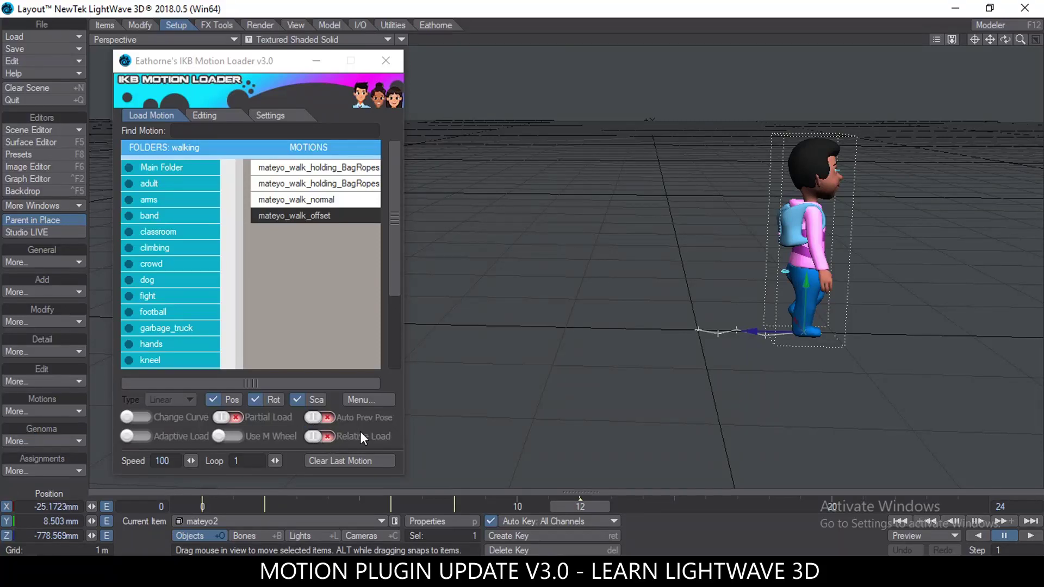
# Enable Relative Load and load mateyo_walk_offset at frame 12 so the walk continues from the character's position
pyautogui.click(318, 437)
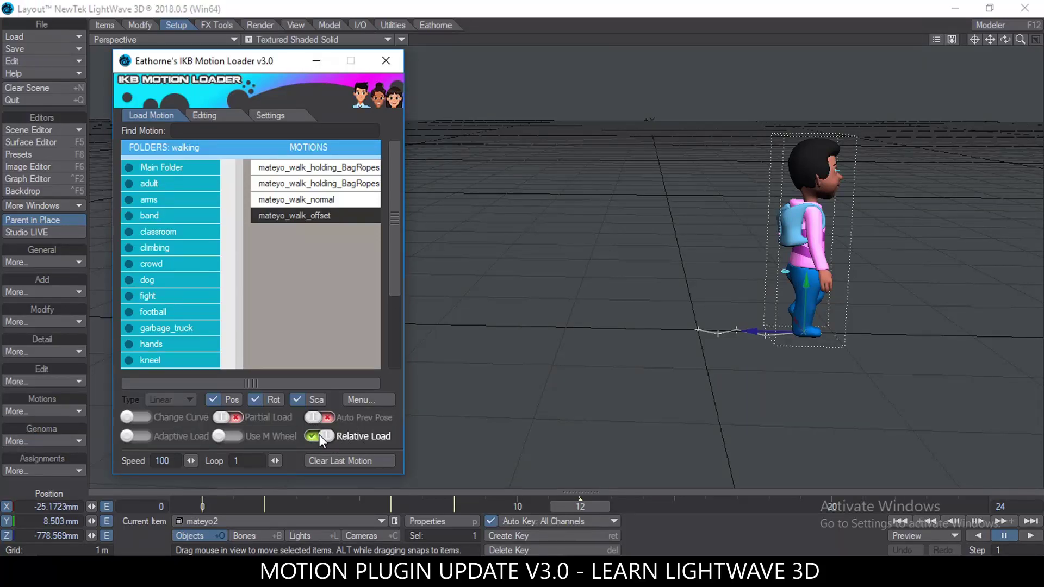
pyautogui.keyDown('alt'); pyautogui.moveTo(824, 299); pyautogui.dragTo(709, 301); pyautogui.keyUp('alt')
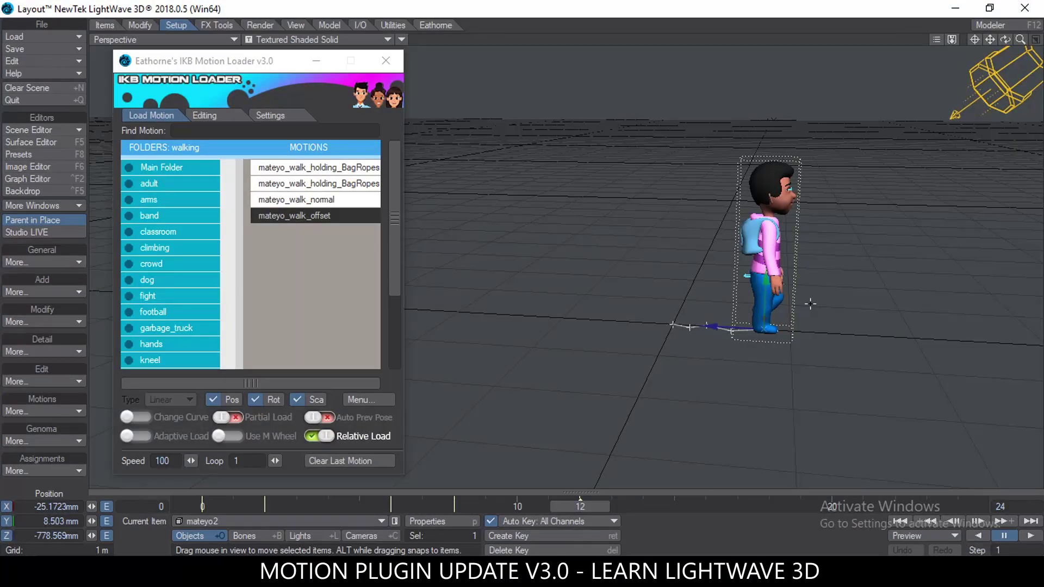
pyautogui.click(293, 218)
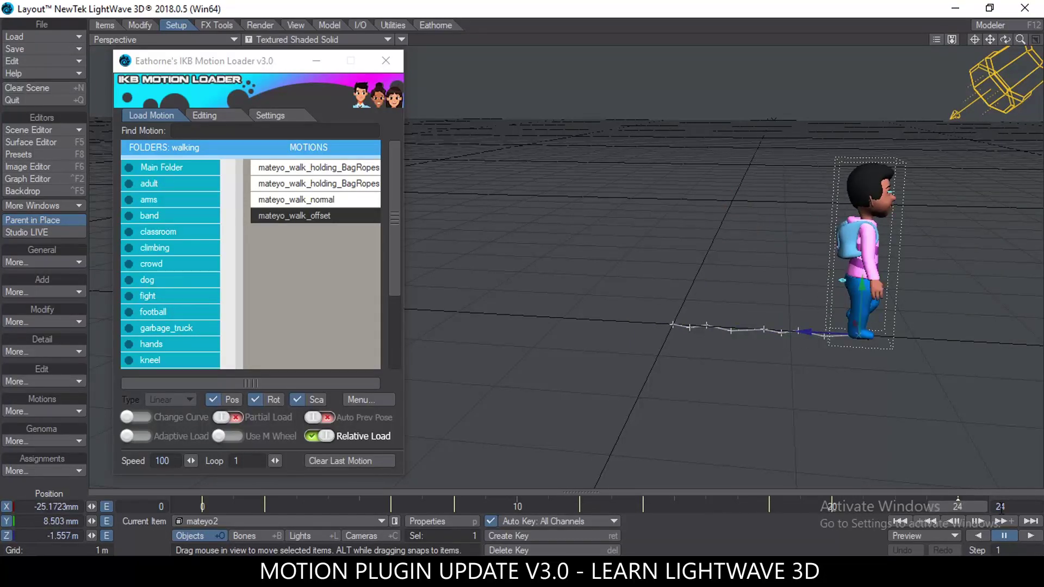
# Extend the timeline's end frame to 100 and load mateyo_walk_offset at frame 0 with Loop set to 6
pyautogui.press('BackSpace')
pyautogui.press('BackSpace')
pyautogui.write('100')
pyautogui.press('Return')
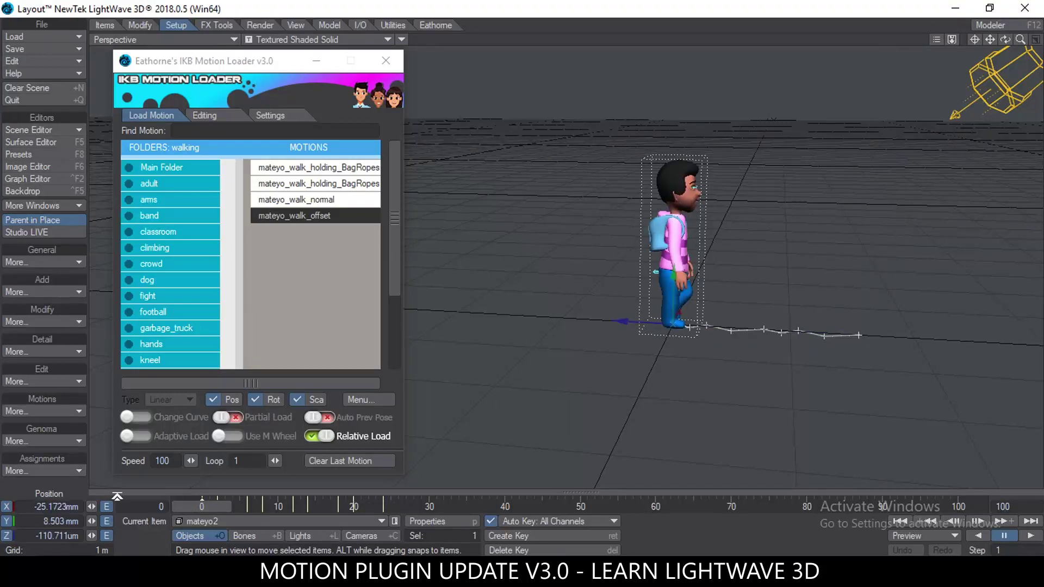
pyautogui.click(249, 462)
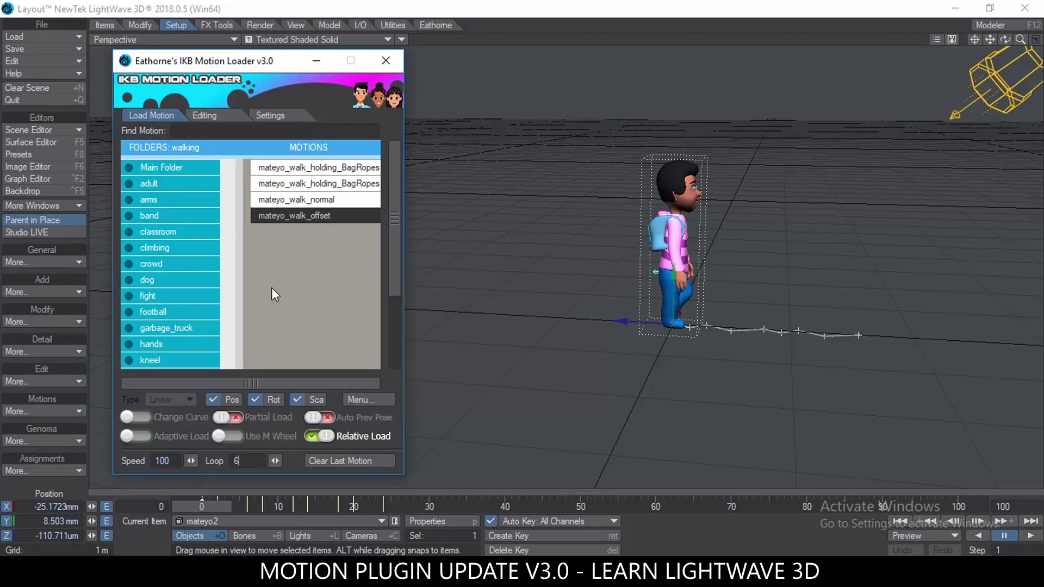
pyautogui.click(288, 215)
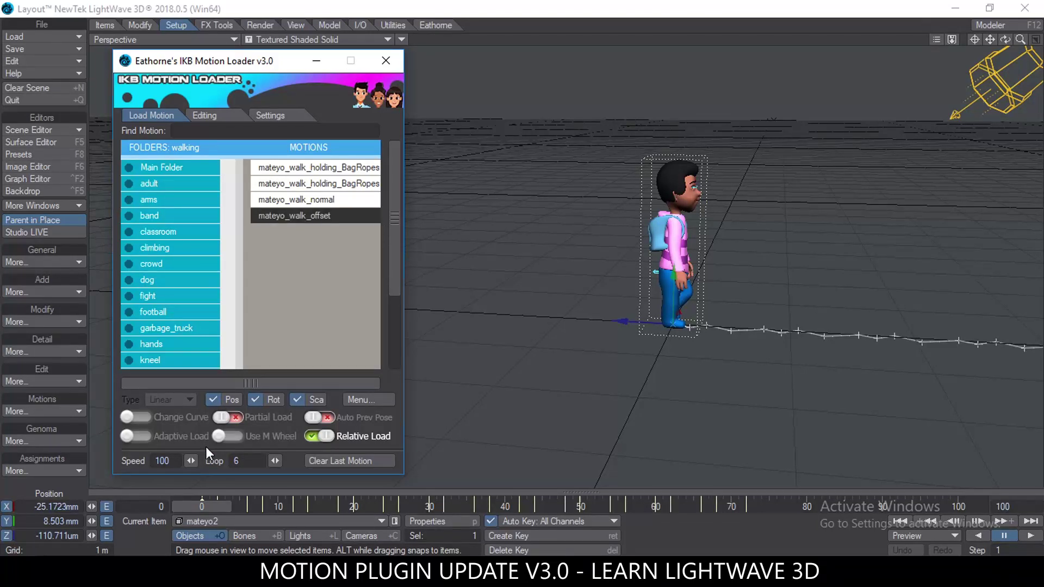
# Scrub through the looped walk from a wider view and stop at frame 72
pyautogui.moveTo(204, 506); pyautogui.dragTo(497, 506)
pyautogui.keyDown('ctrl'); pyautogui.keyDown('alt'); pyautogui.moveTo(762, 248); pyautogui.dragTo(668, 248); pyautogui.keyUp('alt'); pyautogui.keyUp('ctrl')
pyautogui.moveTo(491, 504); pyautogui.dragTo(202, 506)
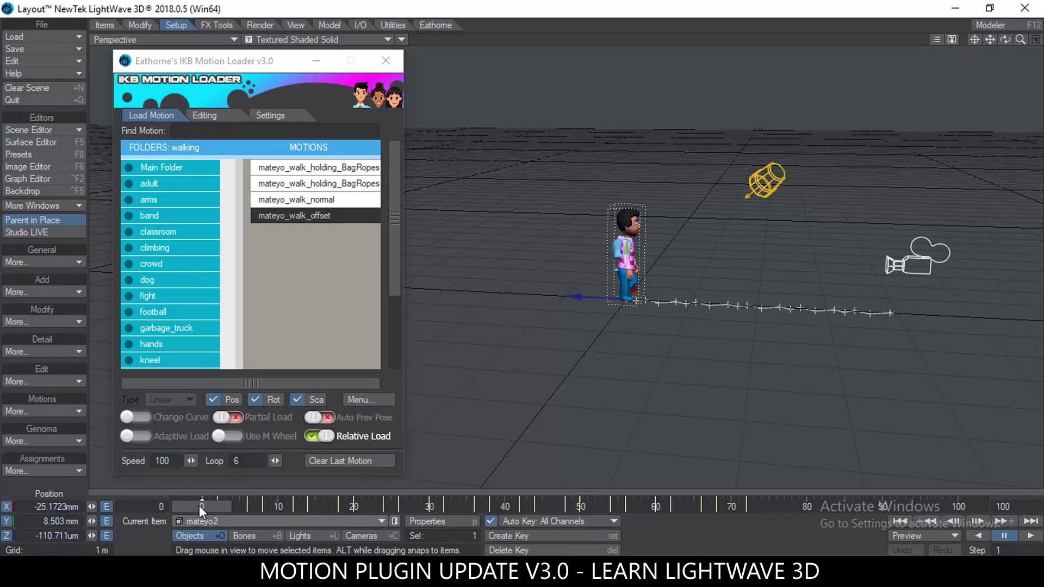
pyautogui.moveTo(203, 508); pyautogui.dragTo(746, 507)
pyautogui.scroll(-3, 539, 258)
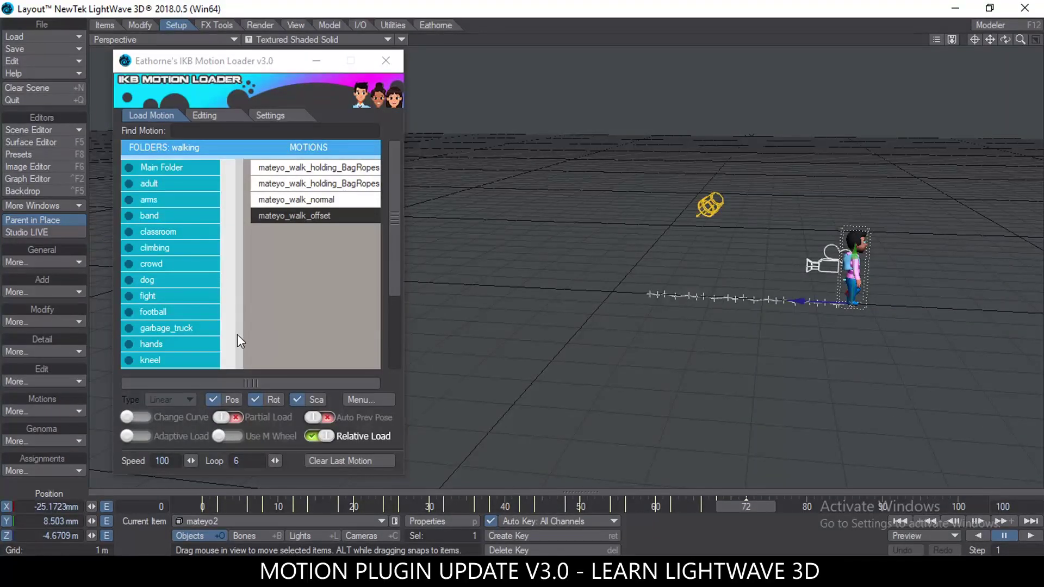
# Open the running folder, set Loop to 1 and load running_normal_offset at frame 72
pyautogui.moveTo(237, 334); pyautogui.dragTo(249, 231)
pyautogui.scroll(-3, 239, 237)
pyautogui.click(175, 281)
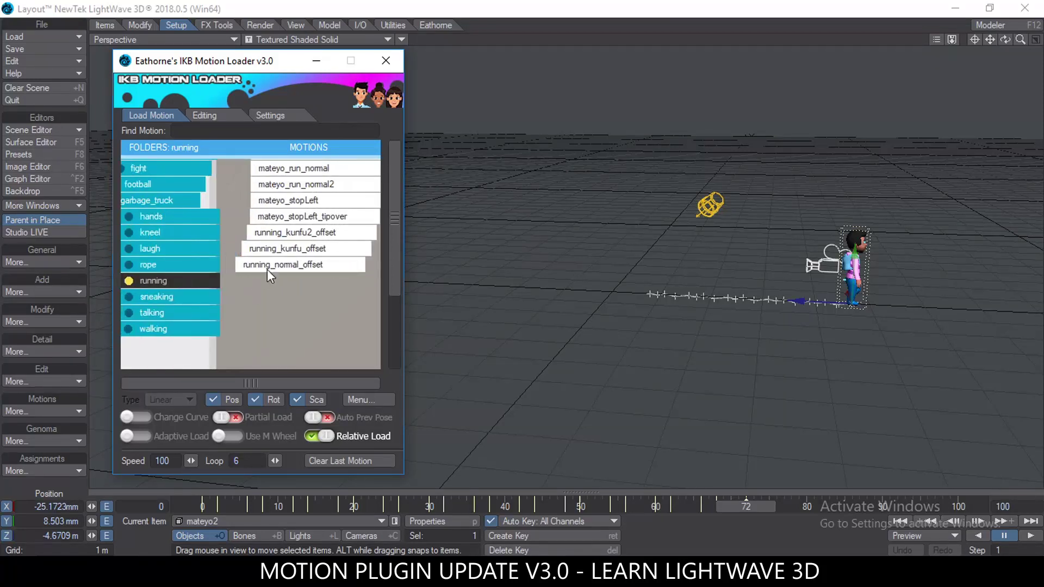
pyautogui.scroll(3, 239, 207)
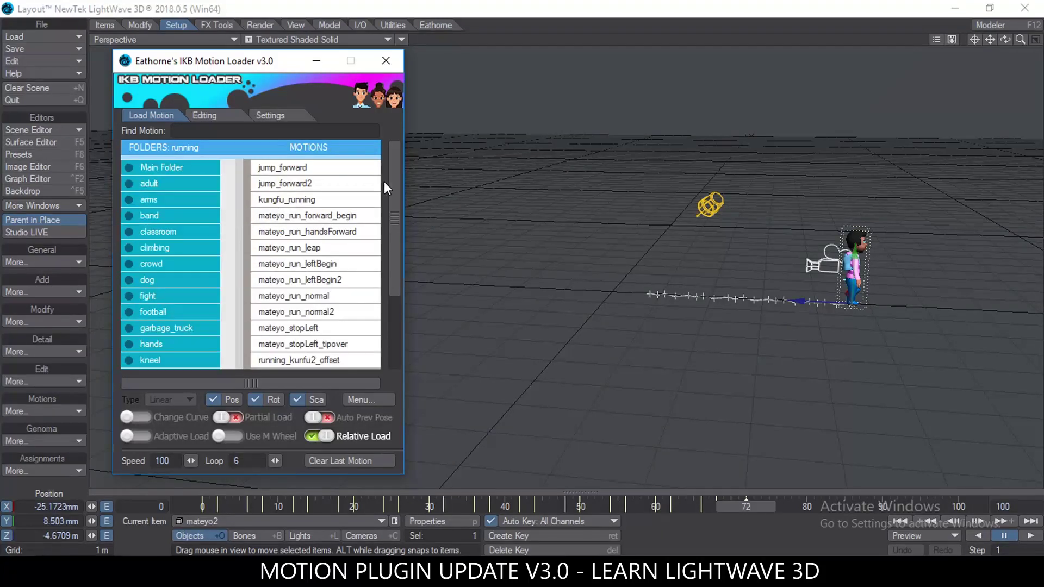
pyautogui.scroll(-3, 381, 283)
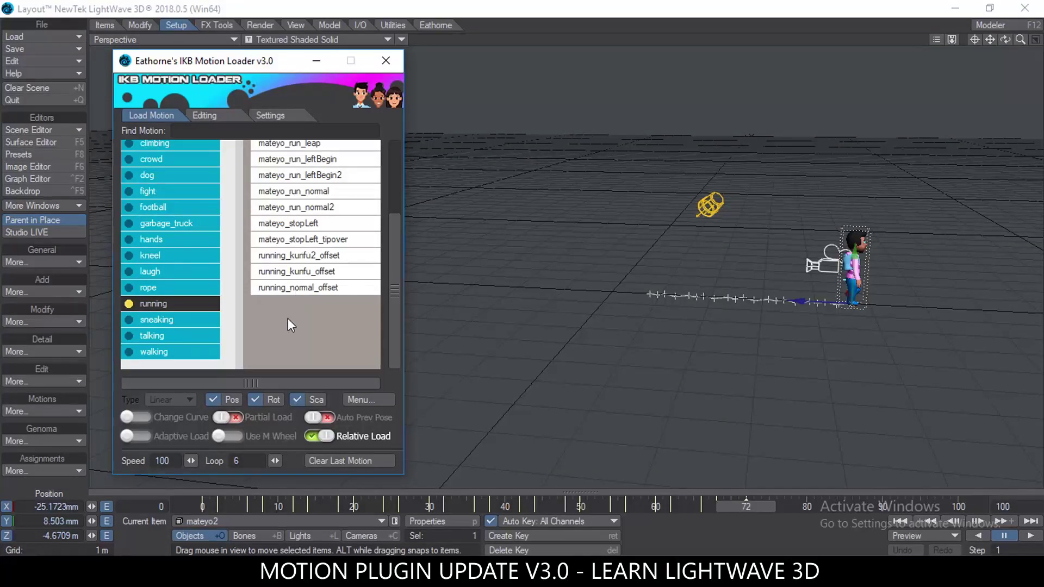
pyautogui.click(251, 456)
pyautogui.write('1')
pyautogui.moveTo(317, 288); pyautogui.dragTo(857, 353)
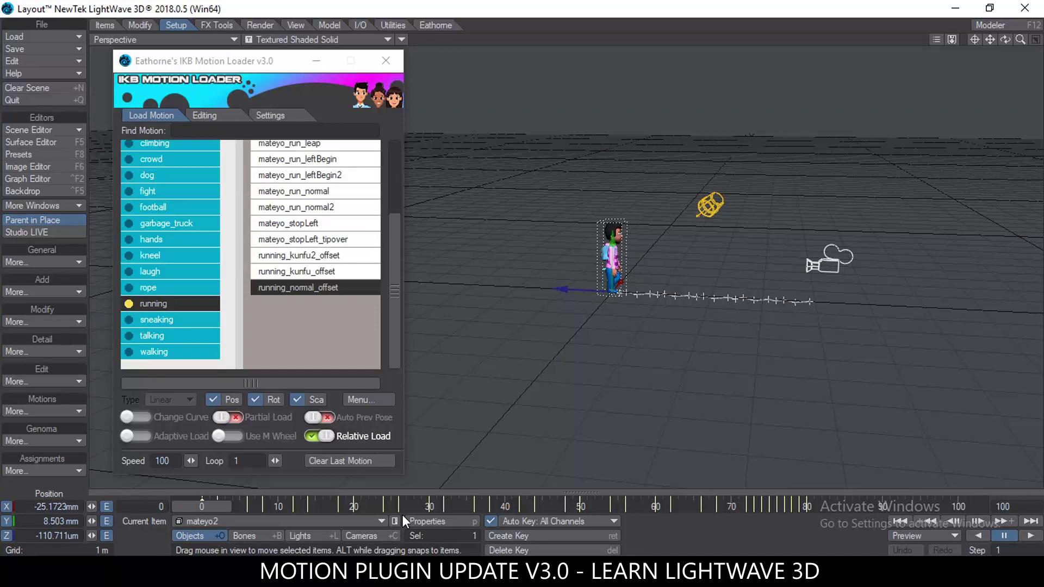
# Select the light to hide the character's motion path, then play and scrub the walk-to-run transition up to frame 82
pyautogui.click(327, 536)
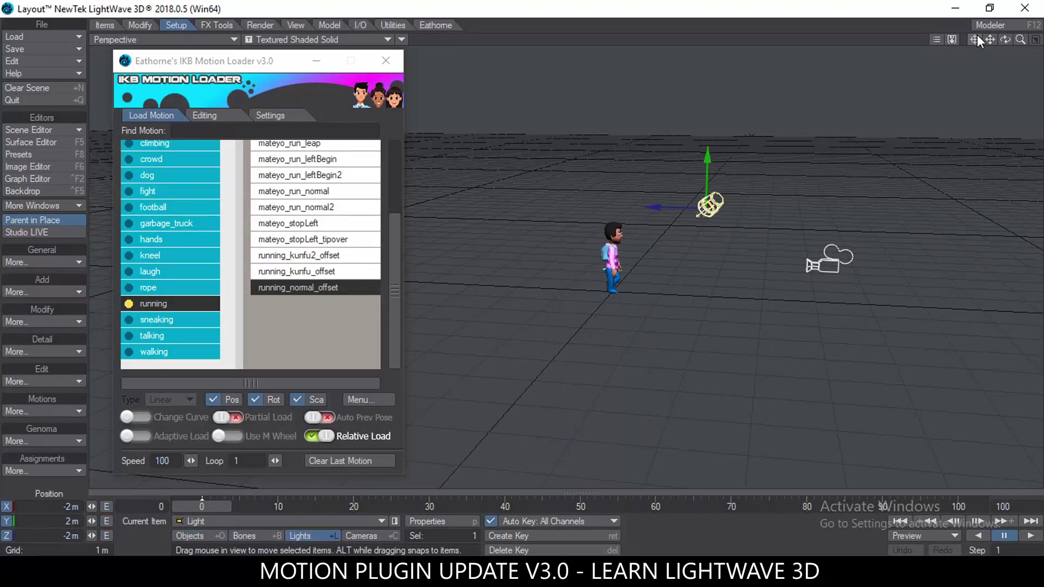
pyautogui.moveTo(989, 39); pyautogui.dragTo(905, 42)
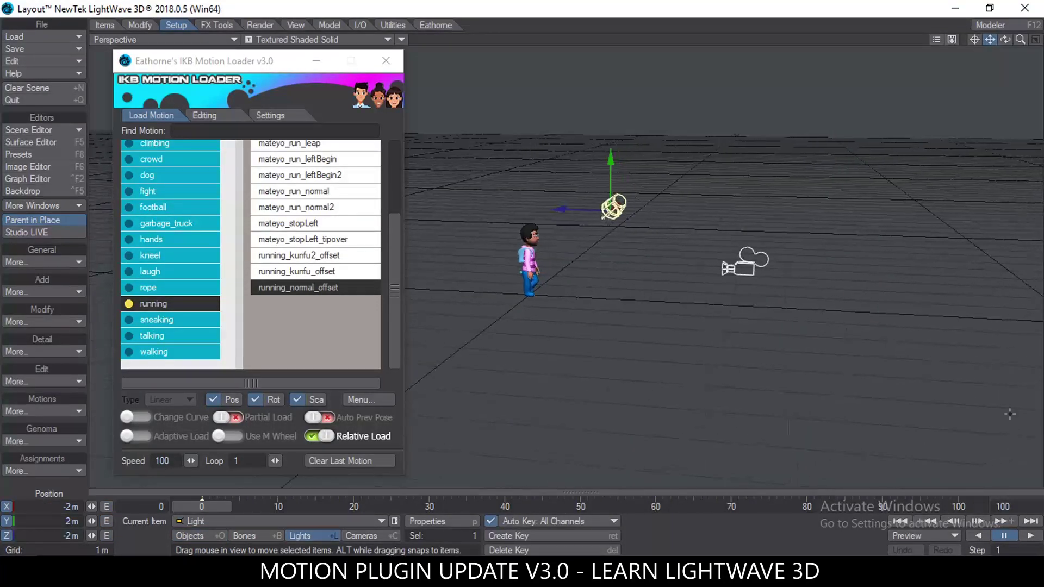
pyautogui.click(1029, 537)
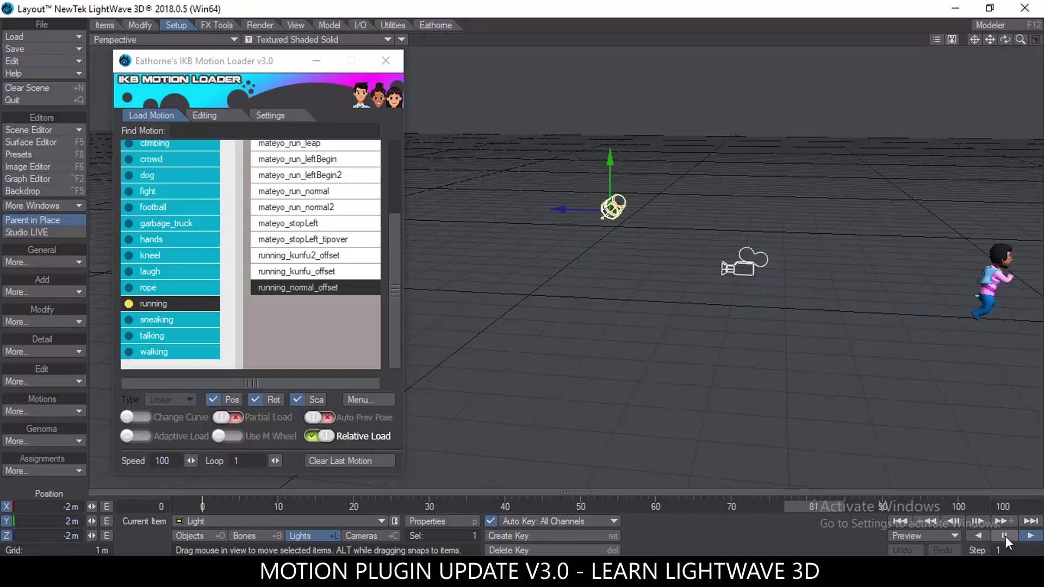
pyautogui.click(1005, 537)
pyautogui.moveTo(244, 506); pyautogui.dragTo(821, 507)
# Reselect mateyo2, return to frame 0 and enable Adaptive Editing in the plugin's editing options
pyautogui.click(214, 534)
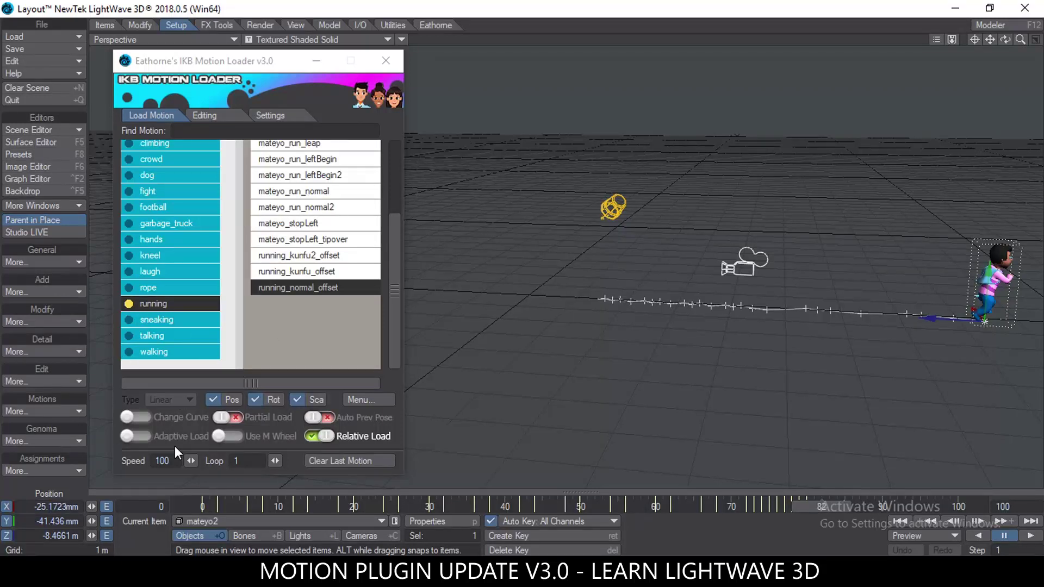
pyautogui.click(198, 116)
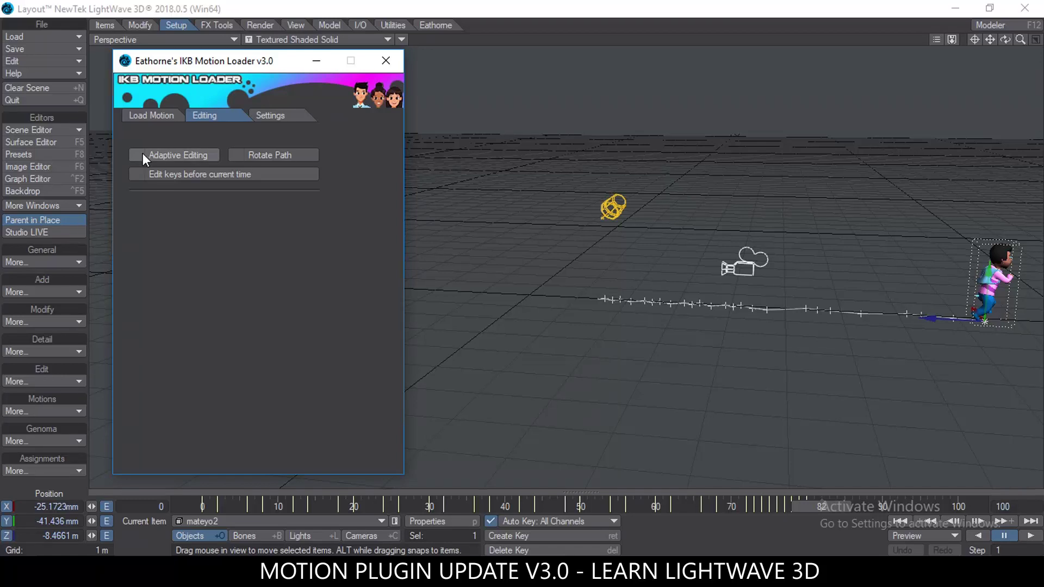
pyautogui.keyDown('alt'); pyautogui.moveTo(580, 283); pyautogui.dragTo(591, 410); pyautogui.keyUp('alt')
pyautogui.moveTo(358, 501); pyautogui.dragTo(202, 503)
pyautogui.keyDown('alt'); pyautogui.moveTo(608, 333); pyautogui.dragTo(668, 399); pyautogui.keyUp('alt')
pyautogui.keyDown('alt'); pyautogui.moveTo(622, 365); pyautogui.dragTo(638, 326); pyautogui.keyUp('alt')
pyautogui.keyDown('alt'); pyautogui.moveTo(578, 298); pyautogui.dragTo(538, 245); pyautogui.keyUp('alt')
pyautogui.keyDown('alt'); pyautogui.moveTo(645, 281); pyautogui.dragTo(660, 240); pyautogui.keyUp('alt')
pyautogui.moveTo(206, 504)
pyautogui.mouseDown()
pyautogui.moveTo(509, 504)
pyautogui.moveTo(202, 504)
pyautogui.mouseUp()
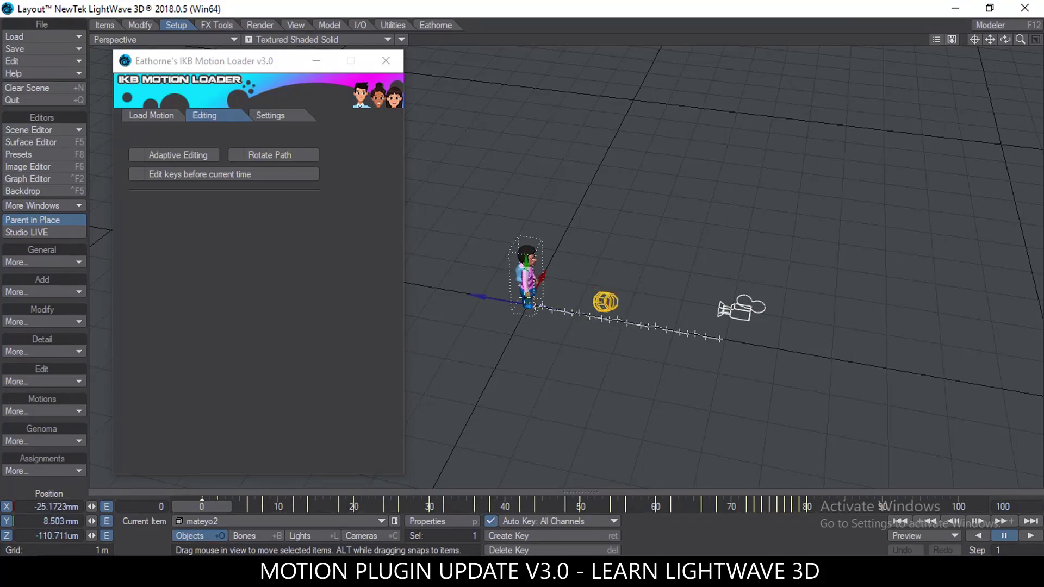
pyautogui.moveTo(201, 501)
pyautogui.mouseDown()
pyautogui.moveTo(400, 504)
pyautogui.moveTo(201, 504)
pyautogui.mouseUp()
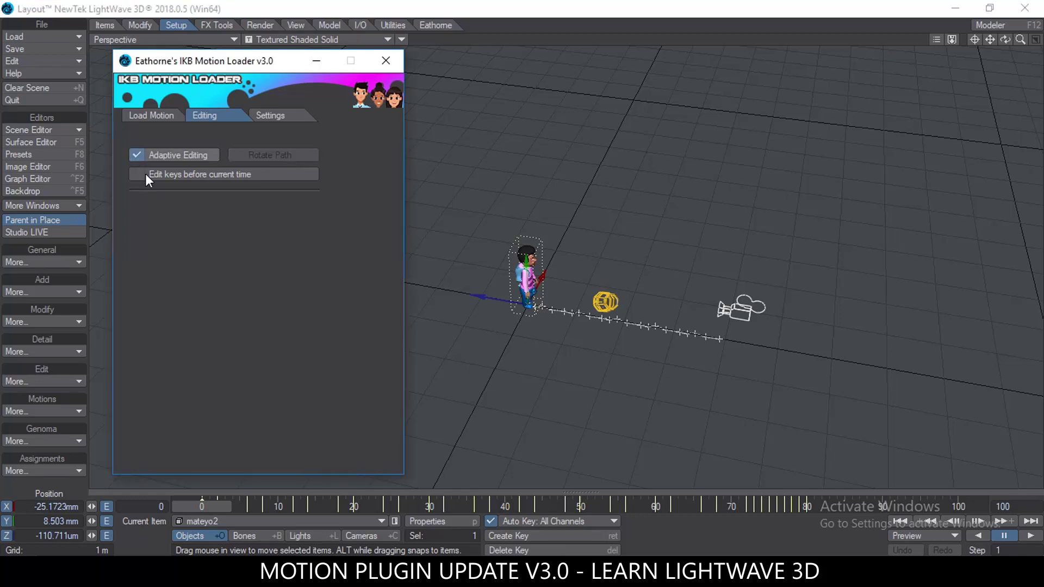
pyautogui.click(213, 504)
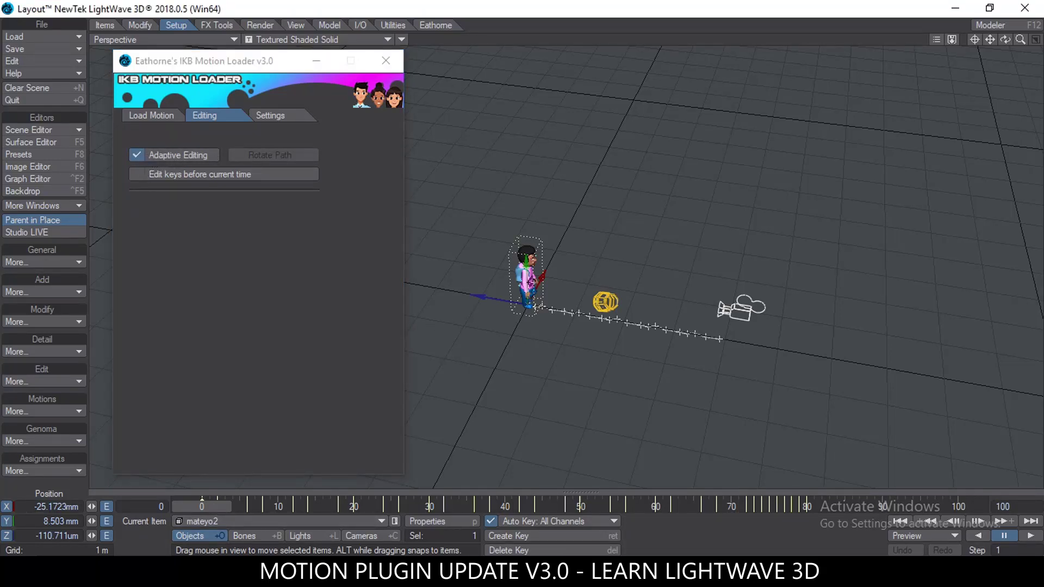
# Move mateyo2 with its whole motion path at frame 0 to about X 2.1 m and Z 16 mm
pyautogui.moveTo(508, 353); pyautogui.dragTo(538, 293)
pyautogui.moveTo(509, 244); pyautogui.dragTo(592, 243)
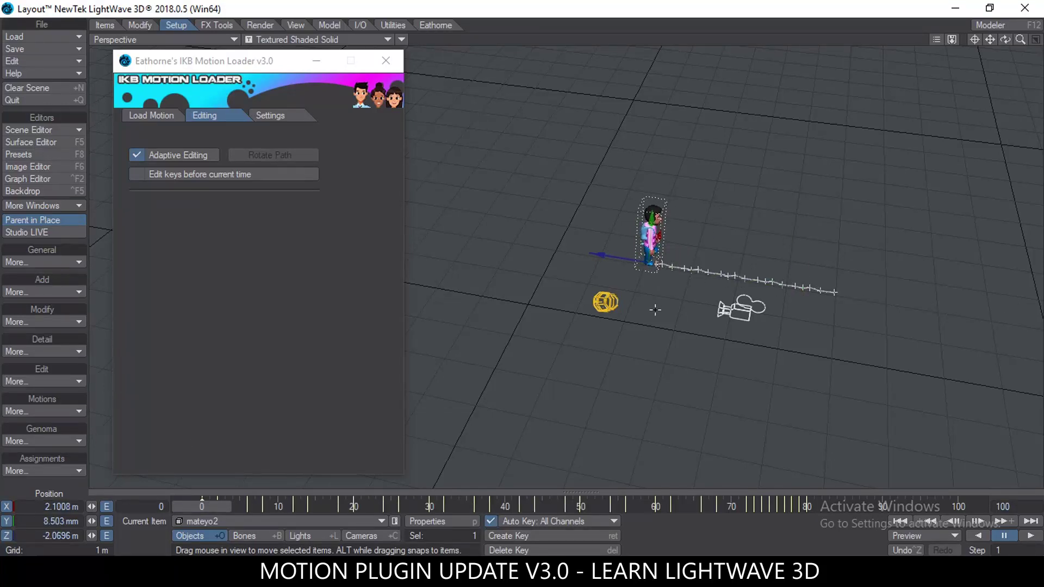
pyautogui.moveTo(596, 249); pyautogui.dragTo(504, 246)
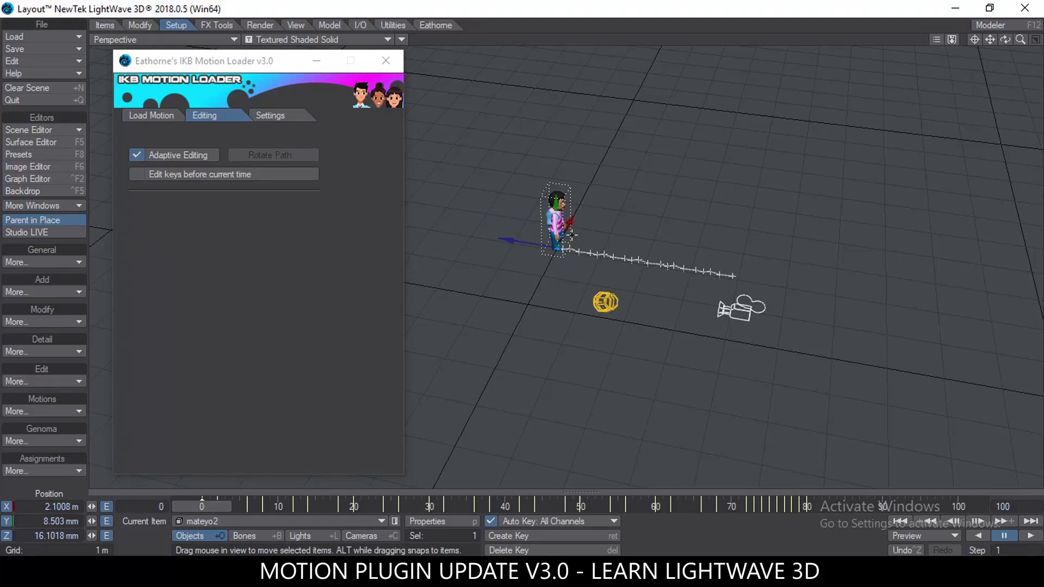
# Show the character's bones at frame 8 and turn off Adaptive Editing
pyautogui.moveTo(1020, 40); pyautogui.dragTo(968, 147)
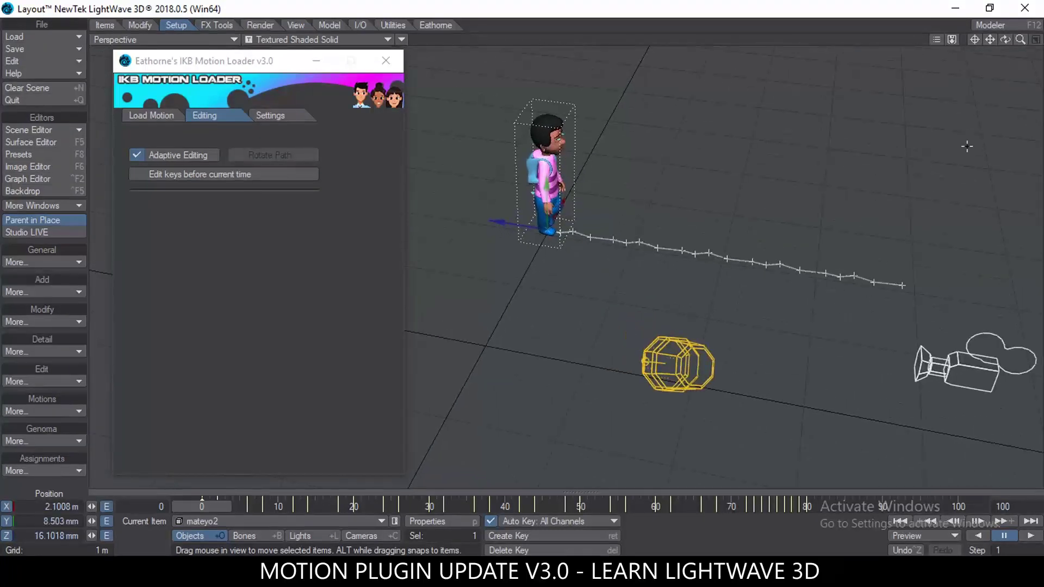
pyautogui.moveTo(990, 40); pyautogui.dragTo(901, 82)
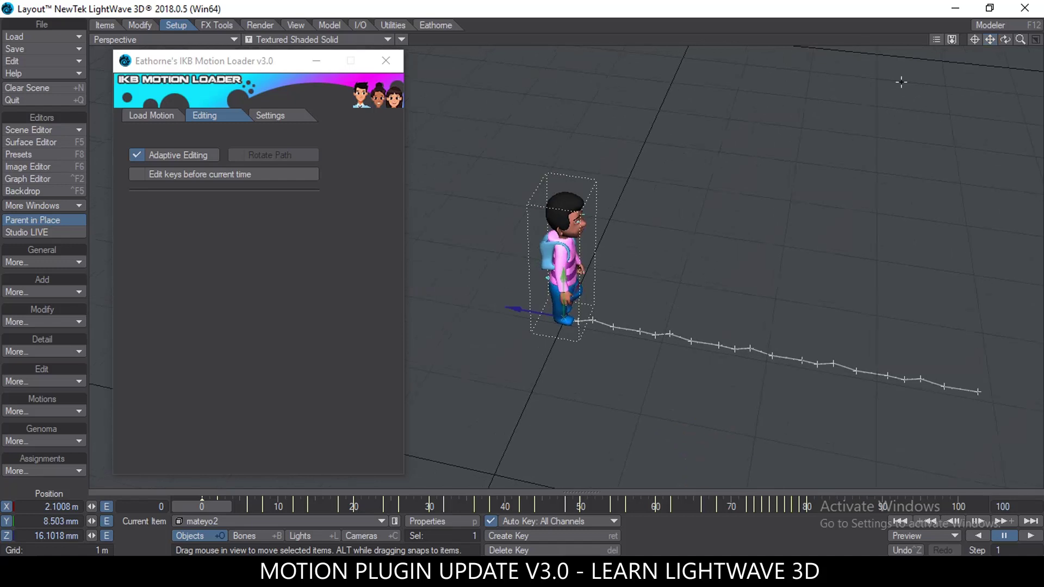
pyautogui.keyDown('alt'); pyautogui.moveTo(855, 273); pyautogui.dragTo(642, 316); pyautogui.keyUp('alt')
pyautogui.keyDown('alt'); pyautogui.moveTo(619, 237); pyautogui.dragTo(570, 221); pyautogui.keyUp('alt')
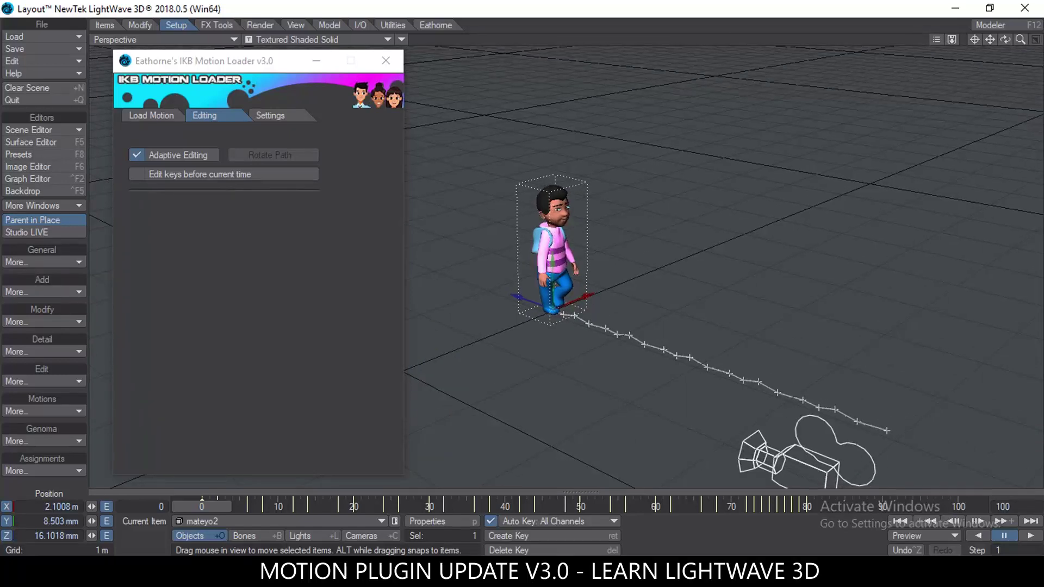
pyautogui.scroll(3, 459, 82)
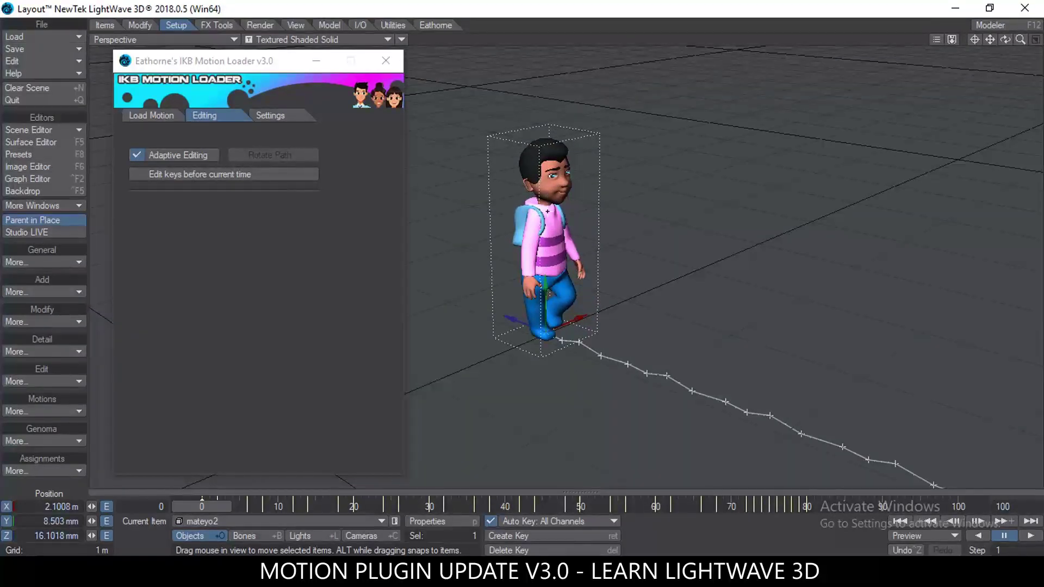
pyautogui.moveTo(265, 508)
pyautogui.mouseDown()
pyautogui.moveTo(278, 507)
pyautogui.moveTo(263, 507)
pyautogui.mouseUp()
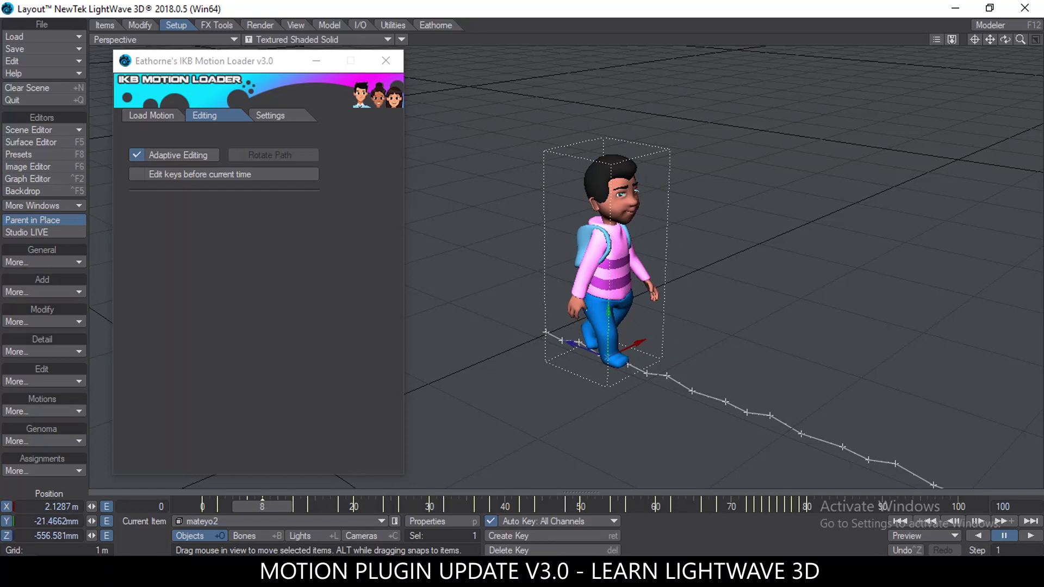
pyautogui.click(401, 39)
pyautogui.click(383, 51)
pyautogui.click(139, 156)
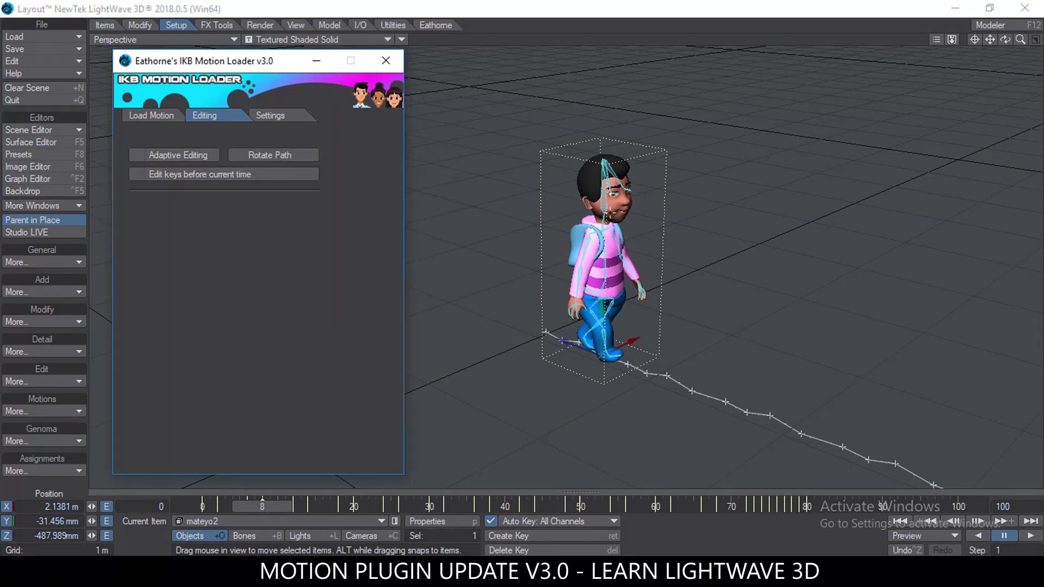
# Rotate the Neck bone's bank to 72.30° at frame 8 without Adaptive Editing, and delete that key
pyautogui.click(609, 215)
pyautogui.press('y')
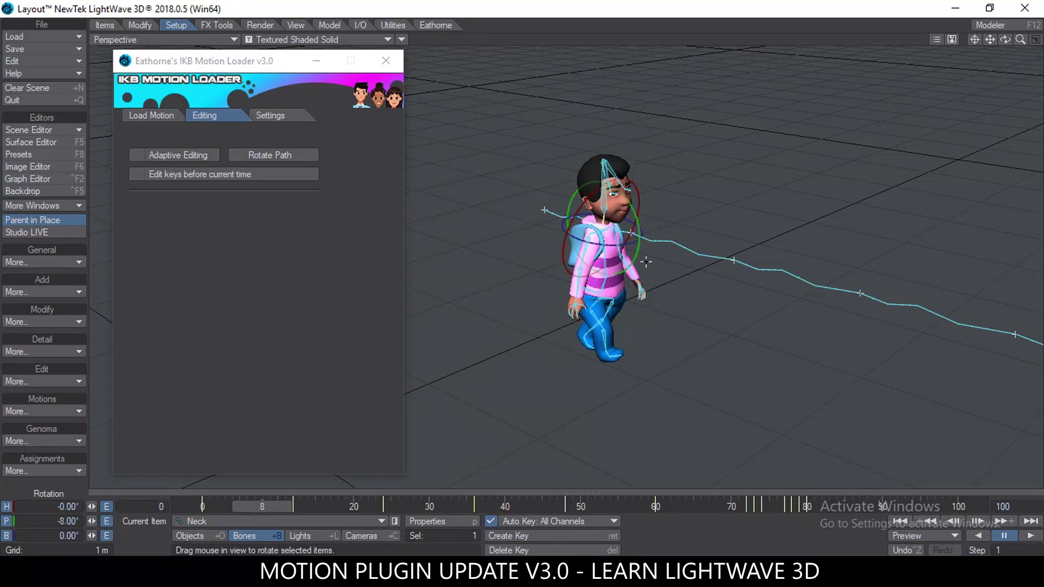
pyautogui.moveTo(544, 208); pyautogui.dragTo(625, 208, button='right')
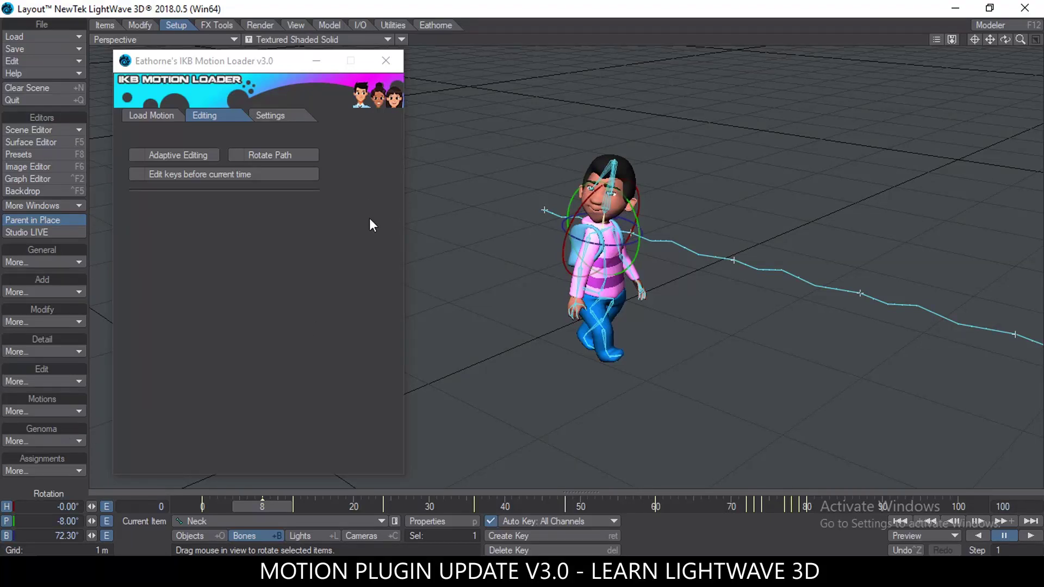
pyautogui.click(406, 38)
pyautogui.click(407, 48)
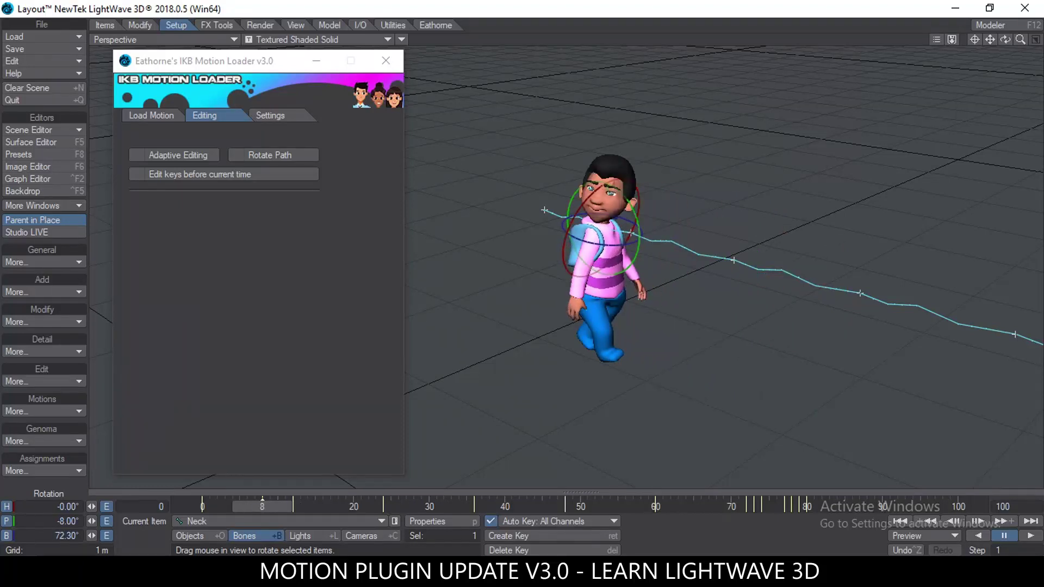
pyautogui.press('Delete')
pyautogui.press('Return')
# Turn on Adaptive Editing, rotate the Neck bone's bank to 67.30° at frame 7 and scrub through the result
pyautogui.moveTo(261, 506); pyautogui.dragTo(268, 506)
pyautogui.click(138, 156)
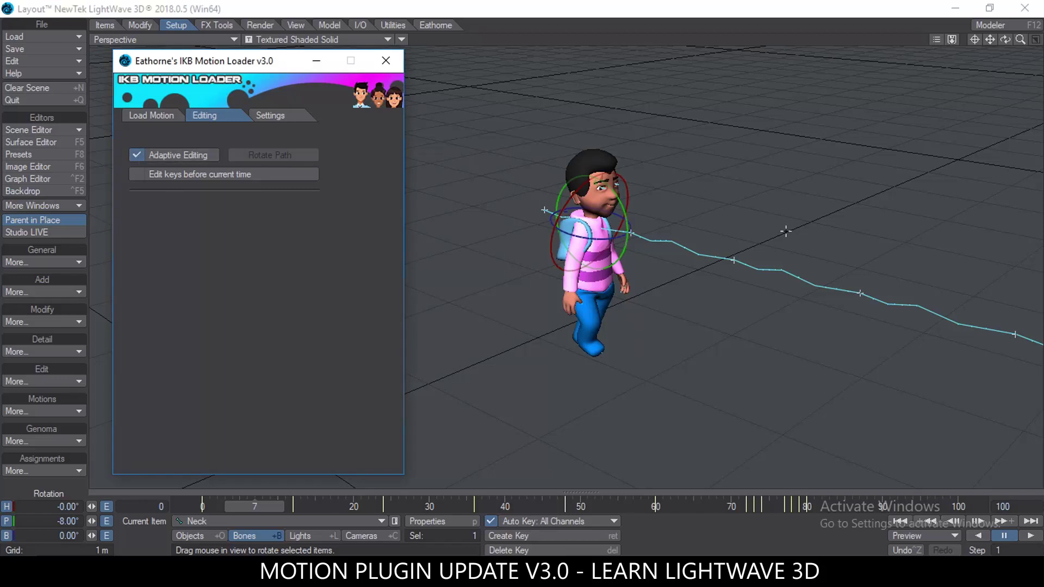
pyautogui.moveTo(617, 238); pyautogui.dragTo(617, 198)
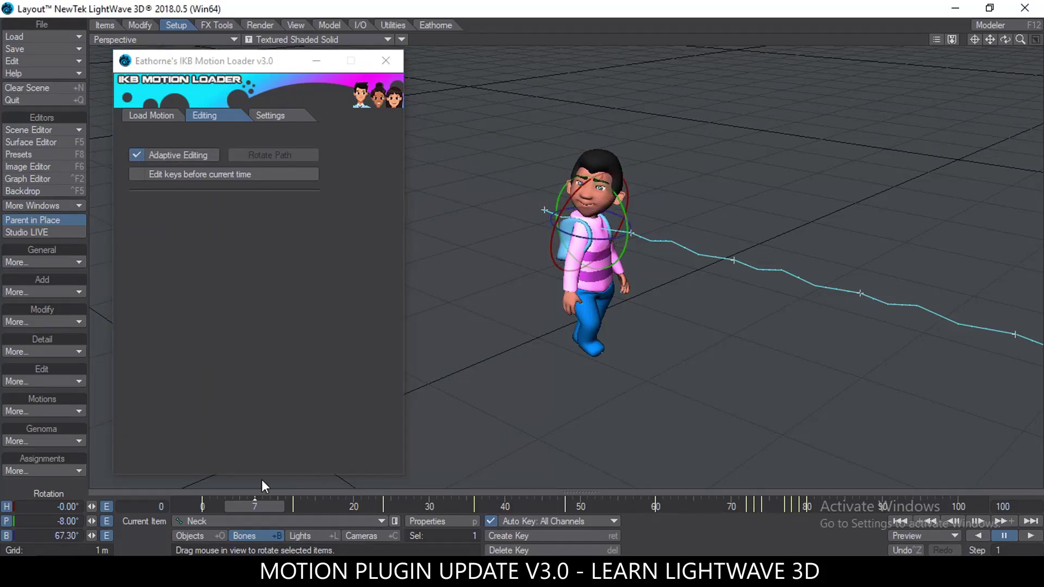
pyautogui.moveTo(255, 508); pyautogui.dragTo(565, 510)
pyautogui.keyDown('ctrl'); pyautogui.keyDown('alt'); pyautogui.moveTo(750, 261); pyautogui.dragTo(539, 460); pyautogui.keyUp('alt'); pyautogui.keyUp('ctrl')
pyautogui.moveTo(701, 304)
pyautogui.keyDown('ctrl'); pyautogui.keyDown('alt'); pyautogui.mouseDown()
pyautogui.moveTo(623, 524)
pyautogui.moveTo(604, 509)
pyautogui.moveTo(784, 509)
pyautogui.moveTo(716, 509)
pyautogui.mouseUp(); pyautogui.keyUp('alt'); pyautogui.keyUp('ctrl')
pyautogui.keyDown('ctrl'); pyautogui.keyDown('alt'); pyautogui.moveTo(686, 258); pyautogui.dragTo(254, 510); pyautogui.keyUp('alt'); pyautogui.keyUp('ctrl')
# Undo the Neck bone rotation made at frame 7
pyautogui.press('.')
pyautogui.press('.')
pyautogui.press('.')
pyautogui.press('.')
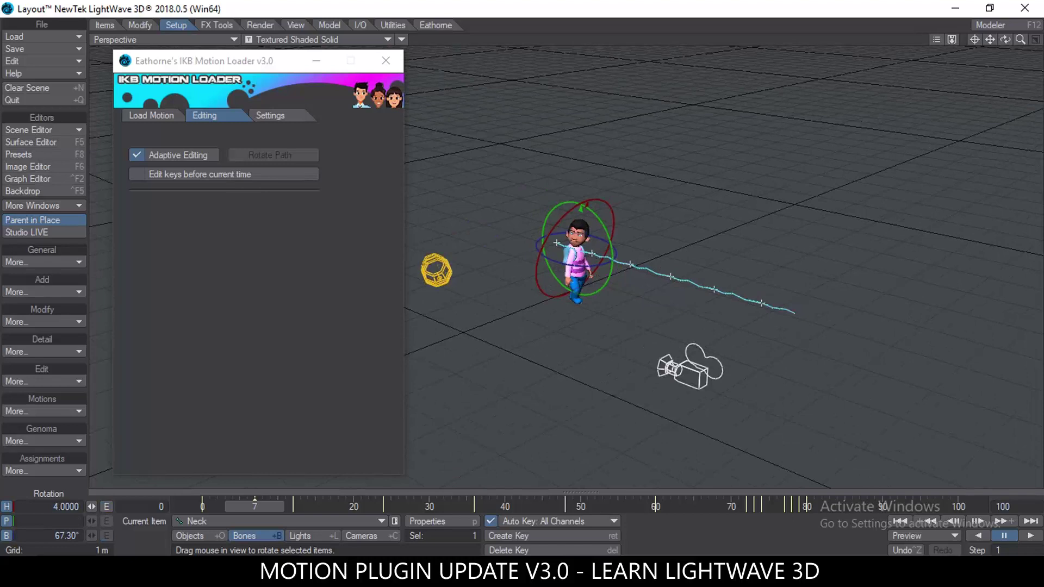
pyautogui.moveTo(1005, 40)
pyautogui.mouseDown()
pyautogui.moveTo(1027, 30)
pyautogui.moveTo(992, 44)
pyautogui.mouseUp()
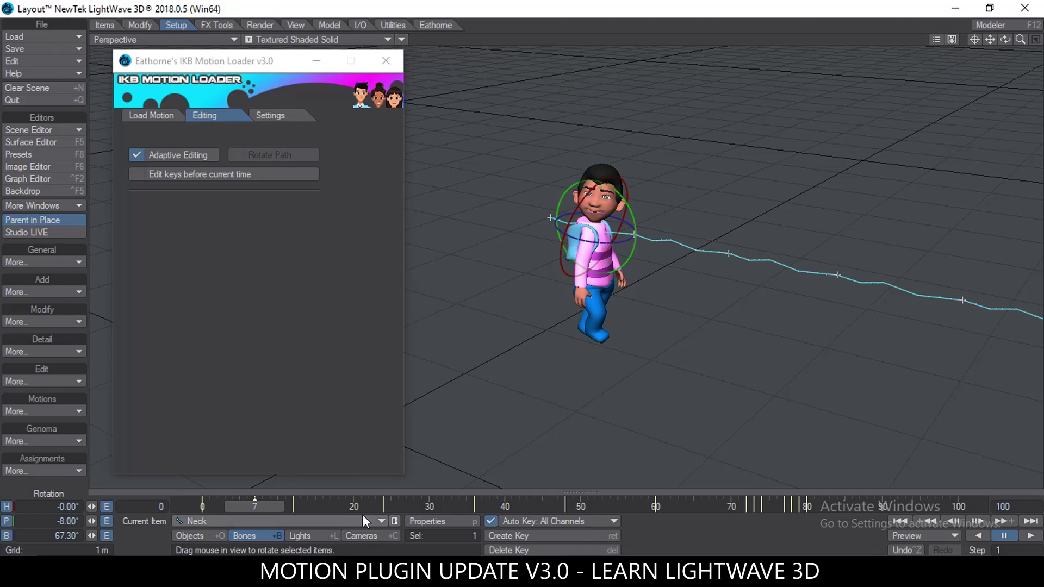
pyautogui.hotkey('ctrl', 'z')
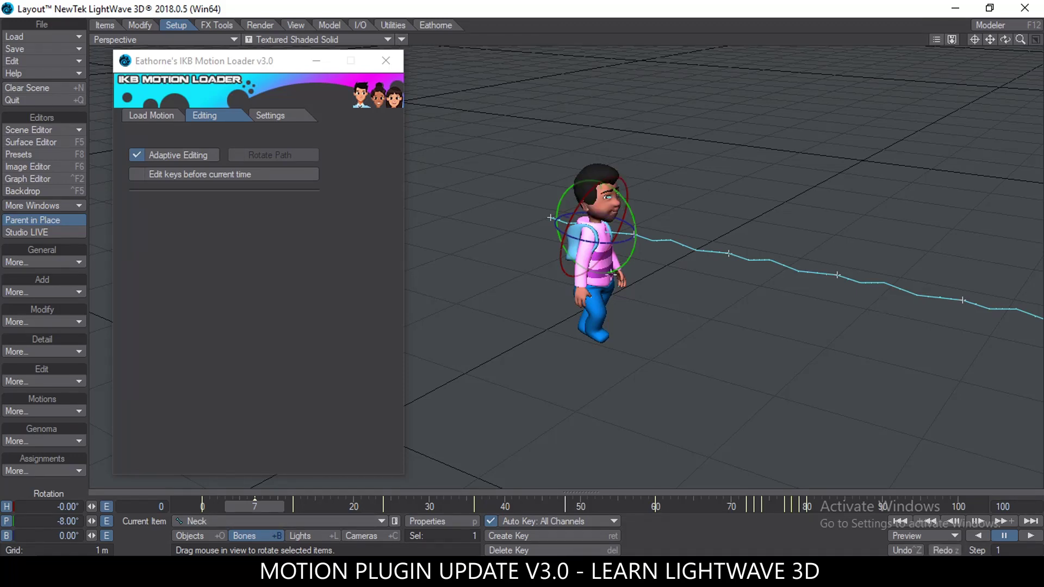
# Show the bones and rotate the torso bones, including Torsal3, so the character hunches forward at frame 7
pyautogui.click(402, 40)
pyautogui.click(410, 51)
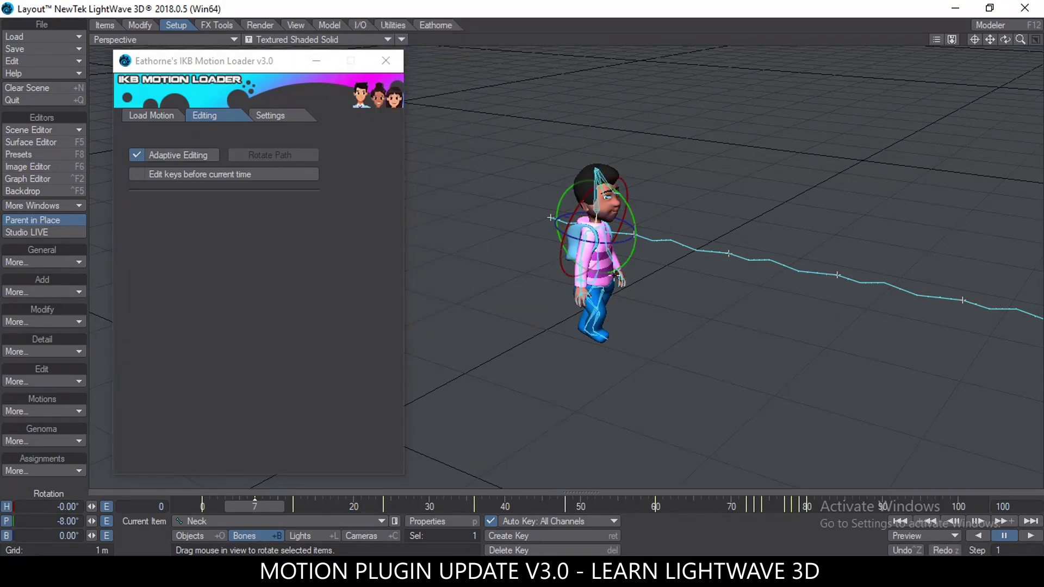
pyautogui.click(598, 271)
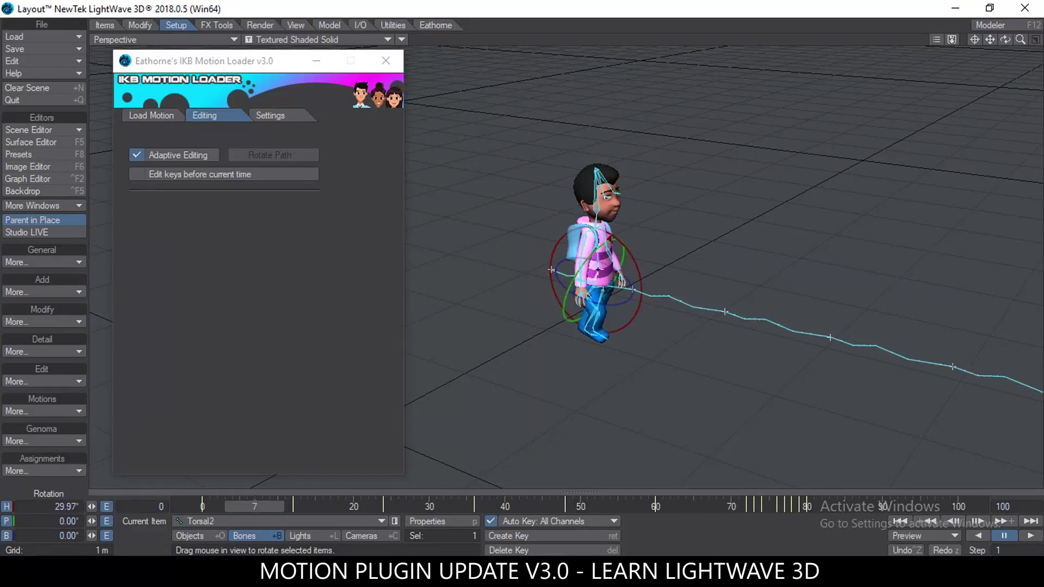
pyautogui.press('Down')
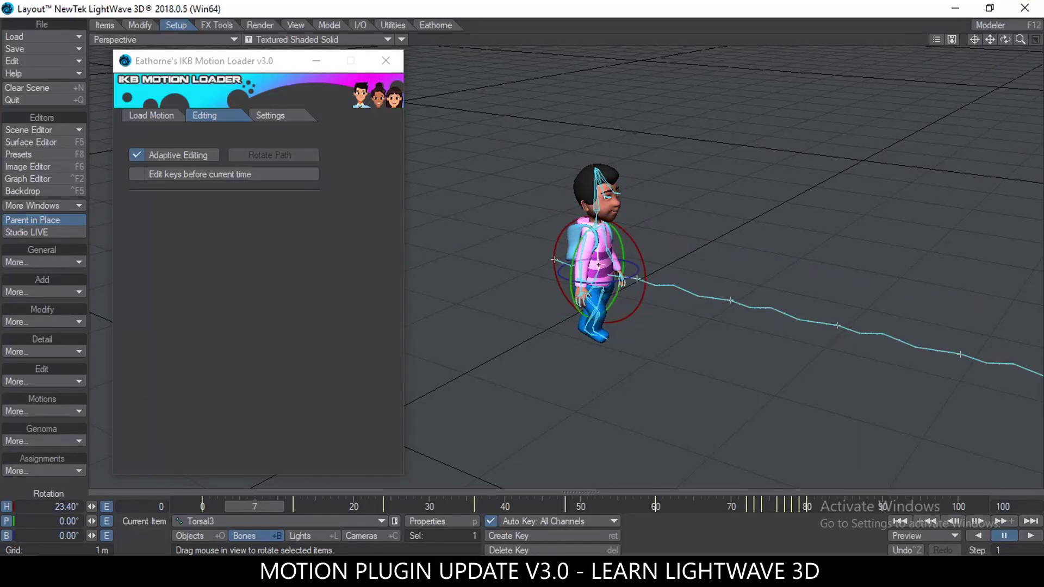
pyautogui.moveTo(557, 247); pyautogui.dragTo(607, 318)
pyautogui.press('Up')
pyautogui.press('Down')
pyautogui.press('Down')
# Rotate the Left_Upper_Hand bone's heading to about 42.45° so the arm hangs down, and hide the bones
pyautogui.click(608, 248)
pyautogui.keyDown('alt'); pyautogui.moveTo(723, 210); pyautogui.dragTo(624, 207); pyautogui.keyUp('alt')
pyautogui.click(518, 244)
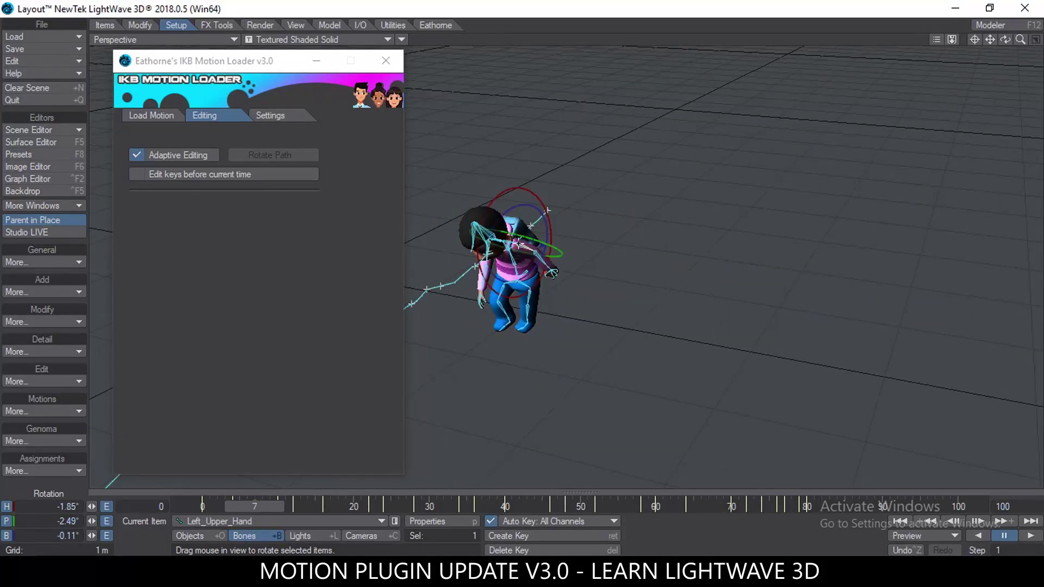
pyautogui.moveTo(499, 192); pyautogui.dragTo(530, 306)
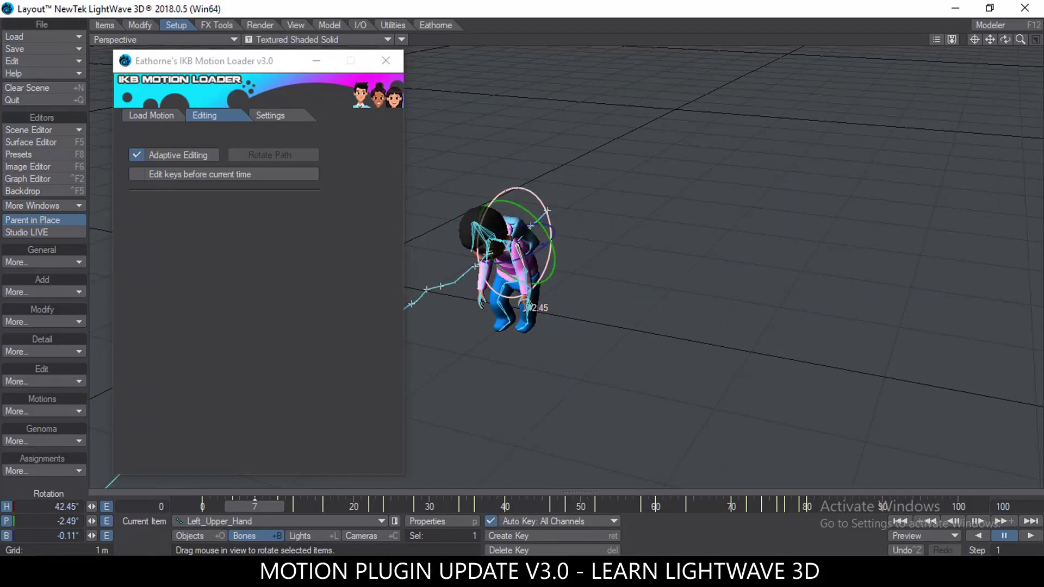
pyautogui.click(403, 40)
pyautogui.click(404, 47)
pyautogui.keyDown('alt'); pyautogui.moveTo(658, 224); pyautogui.dragTo(805, 176); pyautogui.keyUp('alt')
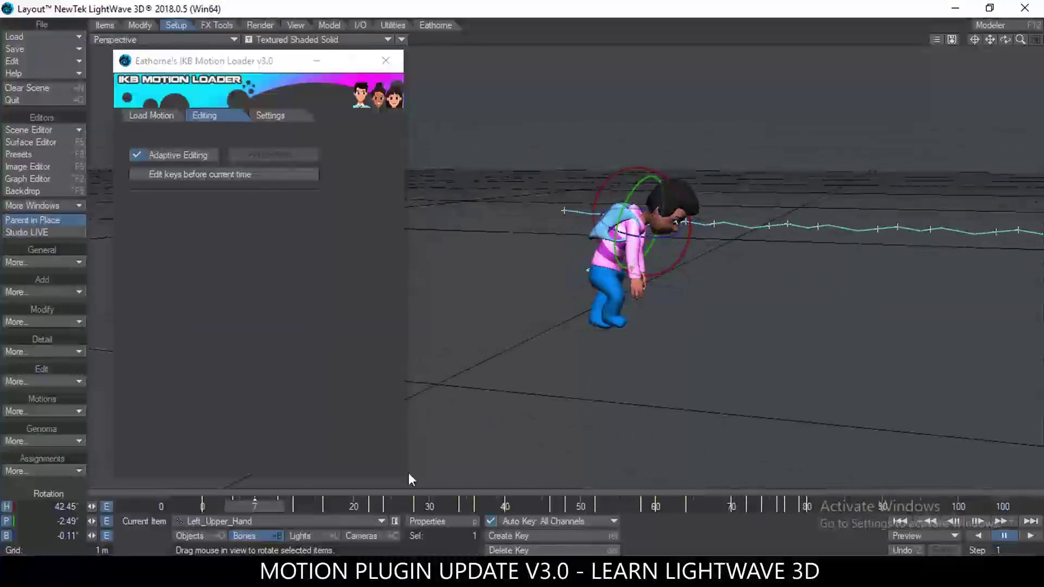
# Select the light to hide the motion path and scrub through the hunched walk in a wider view
pyautogui.click(299, 536)
pyautogui.keyDown('ctrl'); pyautogui.keyDown('alt'); pyautogui.moveTo(653, 305); pyautogui.dragTo(533, 326); pyautogui.keyUp('alt'); pyautogui.keyUp('ctrl')
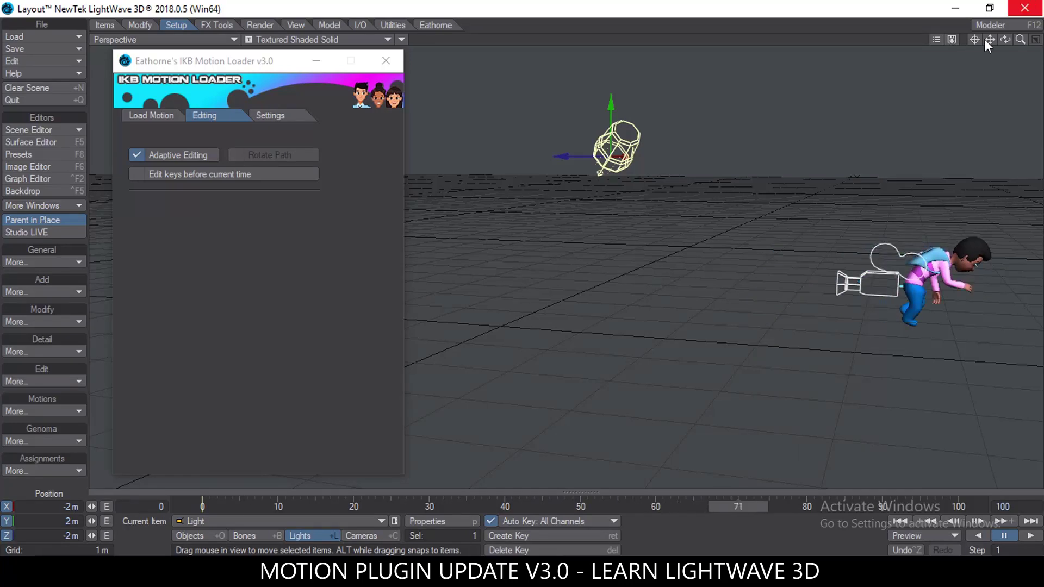
pyautogui.moveTo(991, 41); pyautogui.dragTo(861, 42)
pyautogui.moveTo(716, 511); pyautogui.dragTo(542, 511)
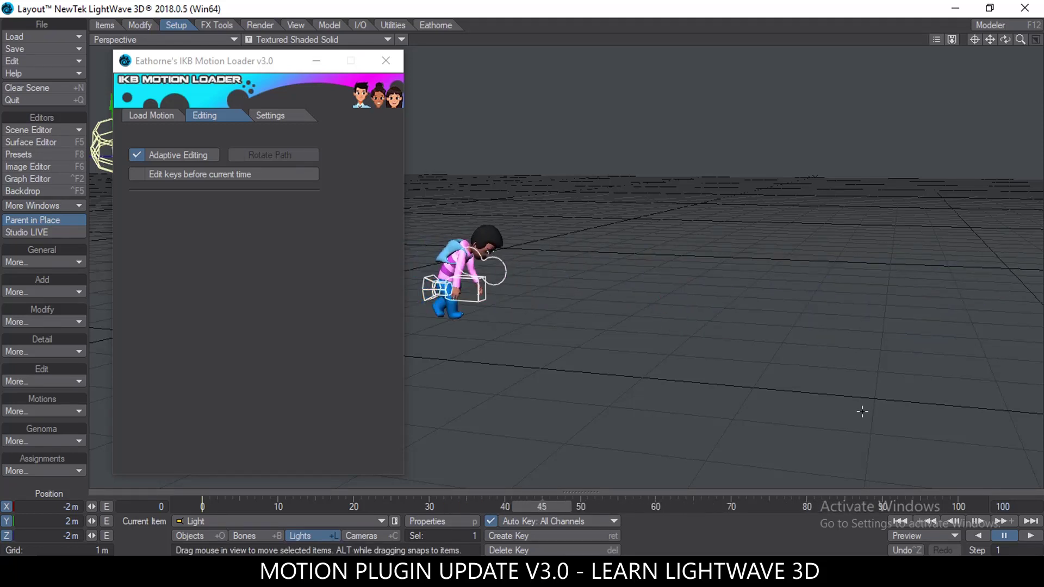
pyautogui.moveTo(990, 40); pyautogui.dragTo(805, 222)
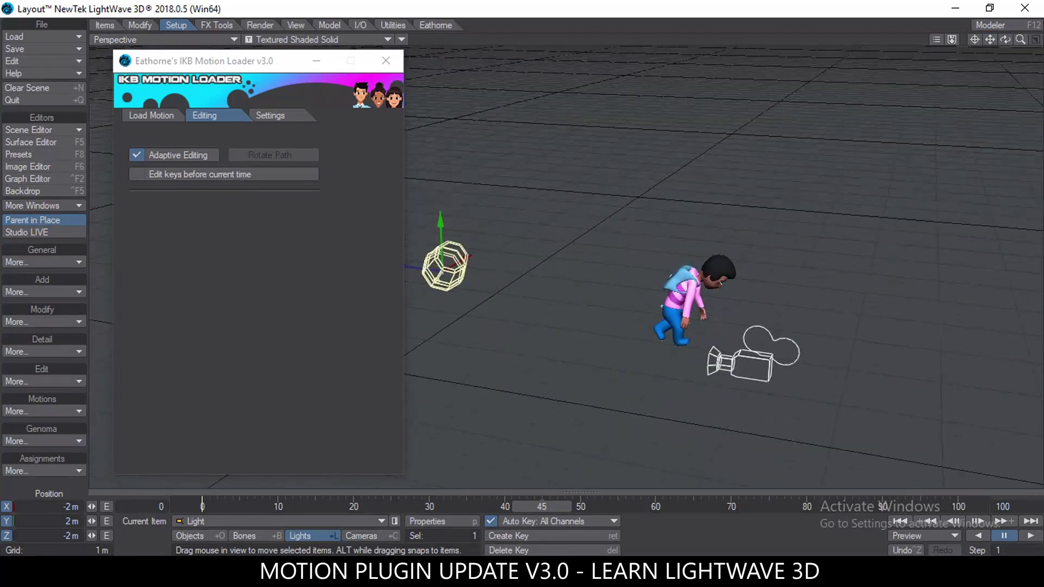
# Go to frame 8 and enable Edit keys before current time
pyautogui.moveTo(543, 501); pyautogui.dragTo(262, 506)
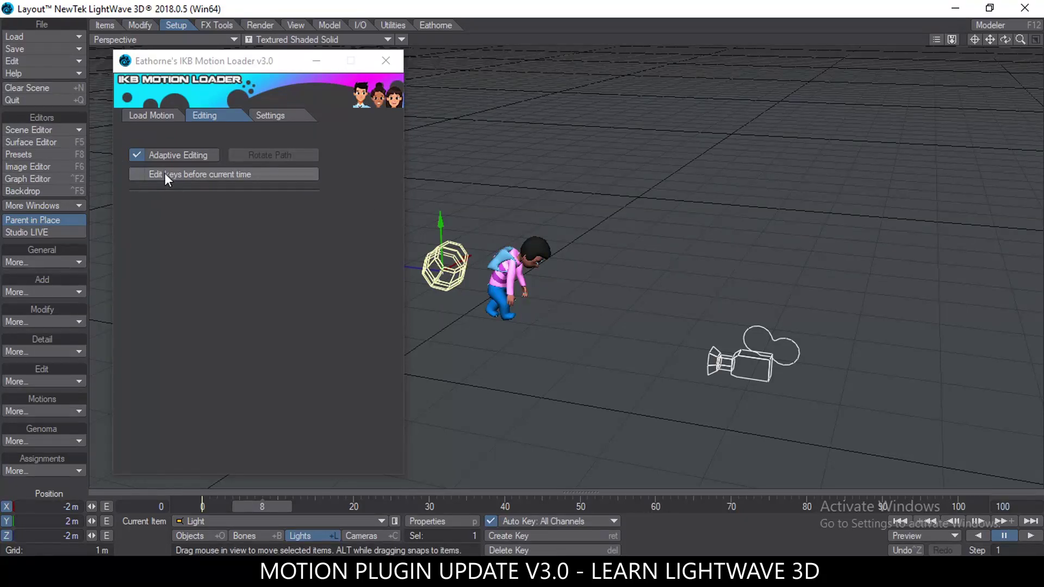
pyautogui.click(139, 175)
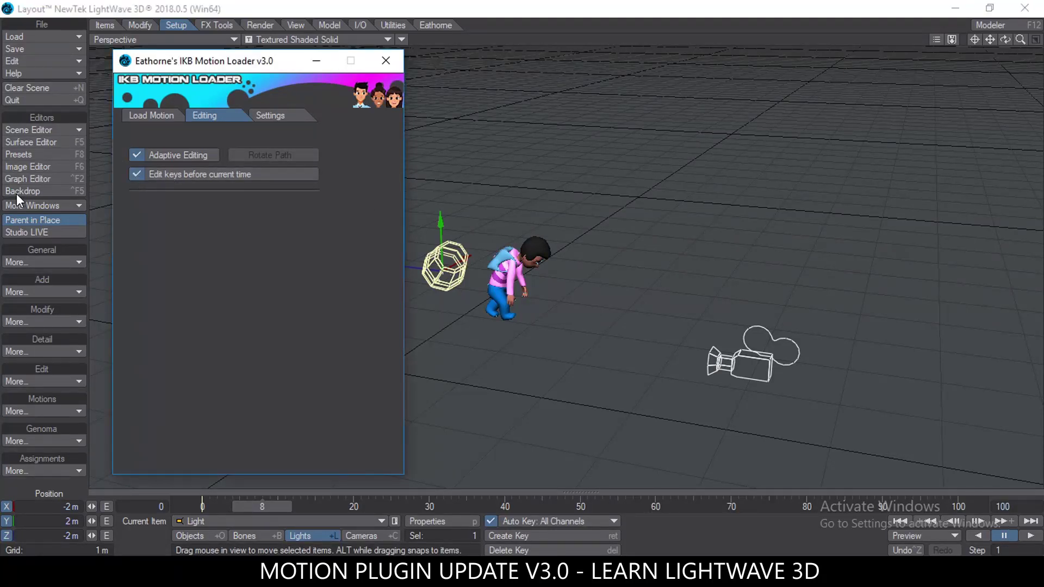
# Select mateyo2, go to frame 24 and rotate the Neck bone to a bank of about 60.20°
pyautogui.click(491, 251)
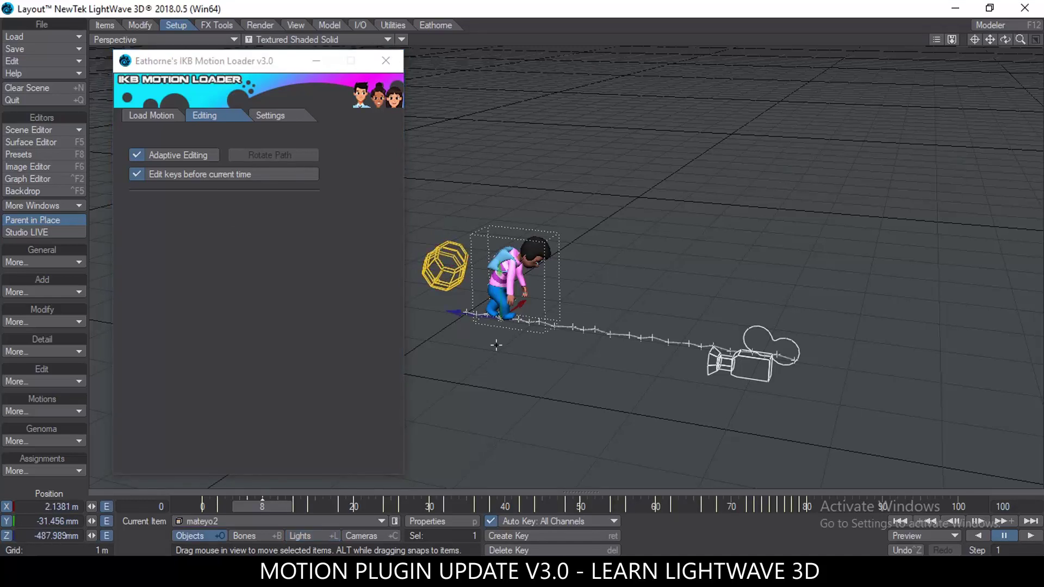
pyautogui.moveTo(259, 506); pyautogui.dragTo(382, 505)
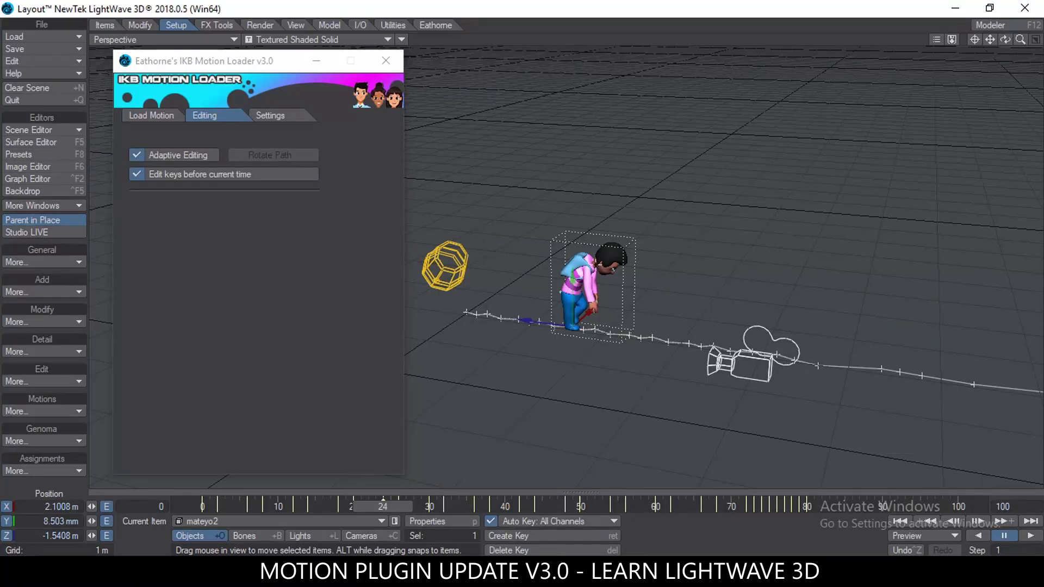
pyautogui.hotkey('shift', 'b')
pyautogui.press('y')
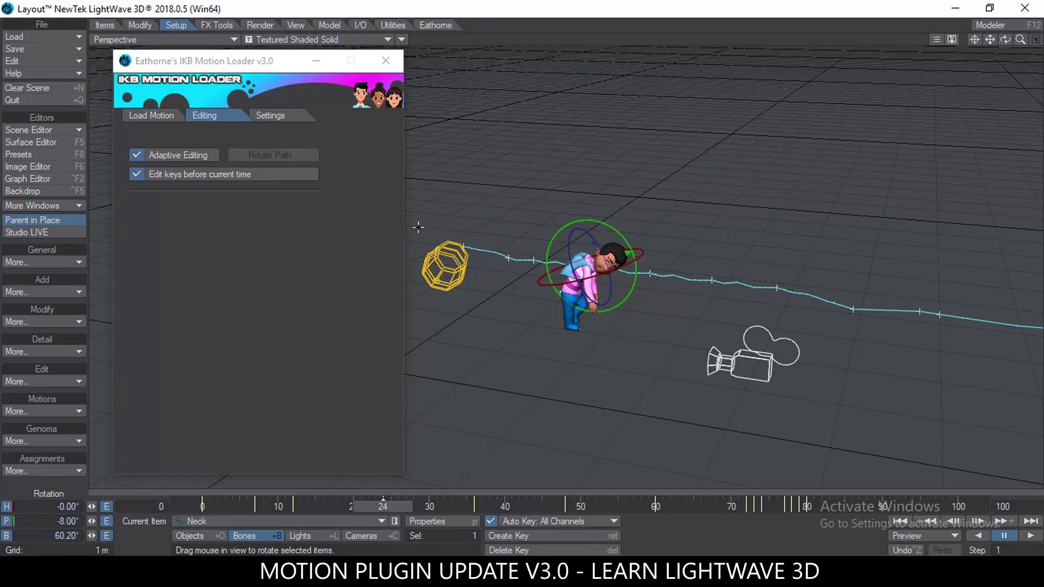
# Disable Edit keys before current time, then select the light and scrub through the walk to check the tilted head
pyautogui.click(139, 172)
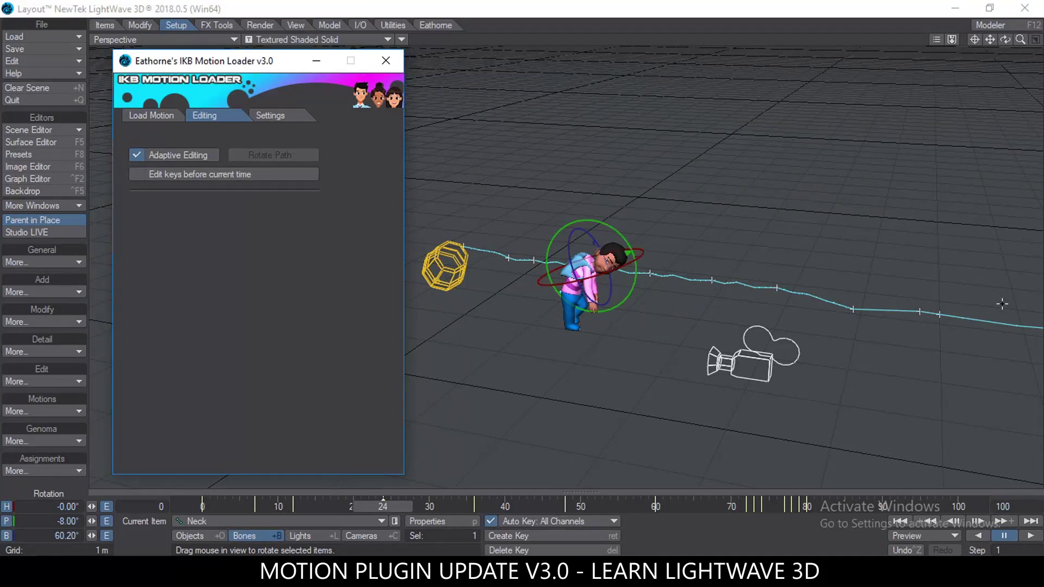
pyautogui.moveTo(383, 507); pyautogui.dragTo(247, 507)
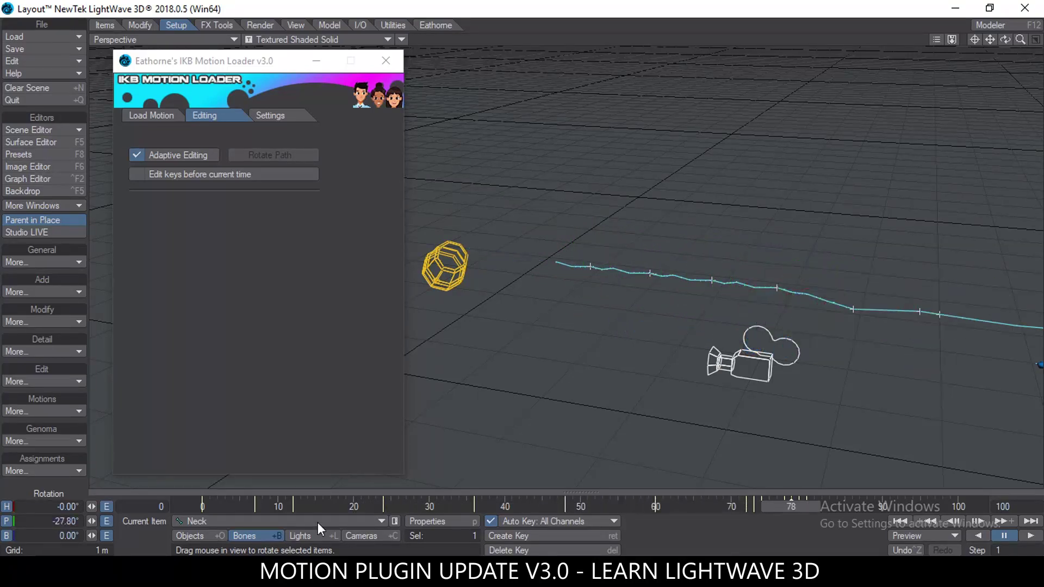
pyautogui.click(300, 536)
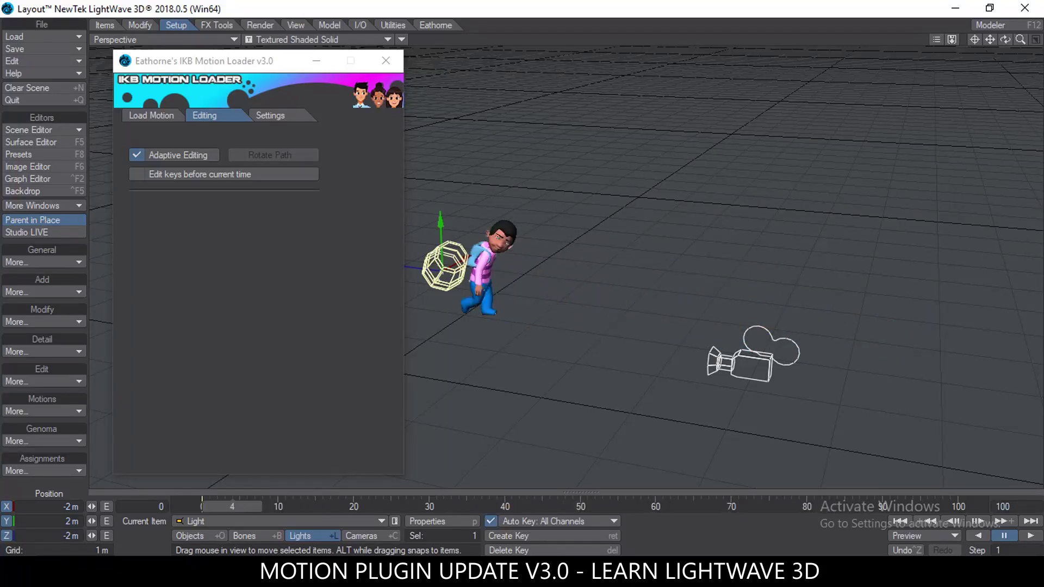
pyautogui.scroll(5, 486, 256)
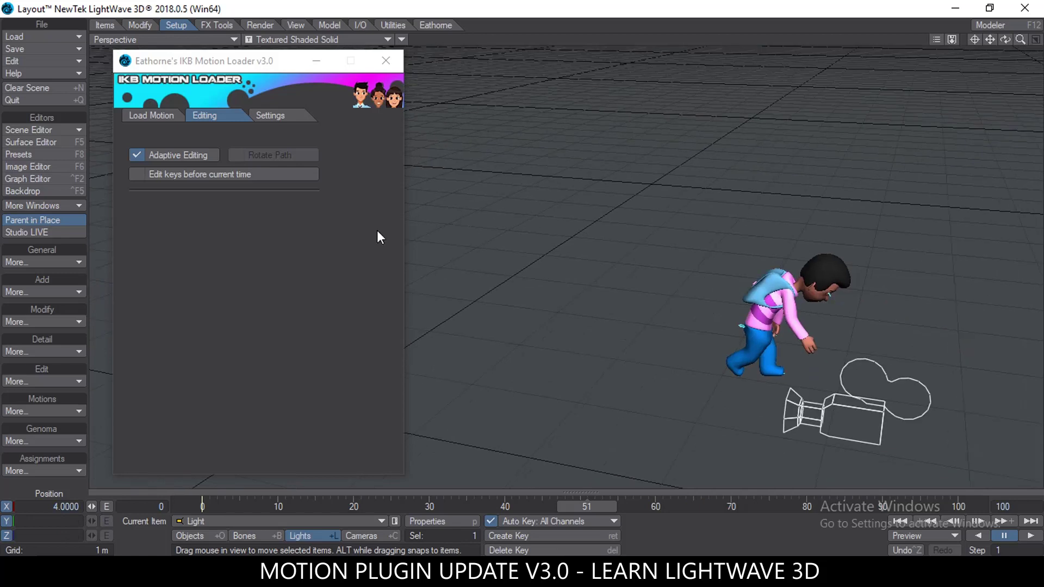
# Switch from Adaptive Editing to Rotate Path, select the mateyo2 object and return to frame 0
pyautogui.click(135, 155)
pyautogui.click(243, 157)
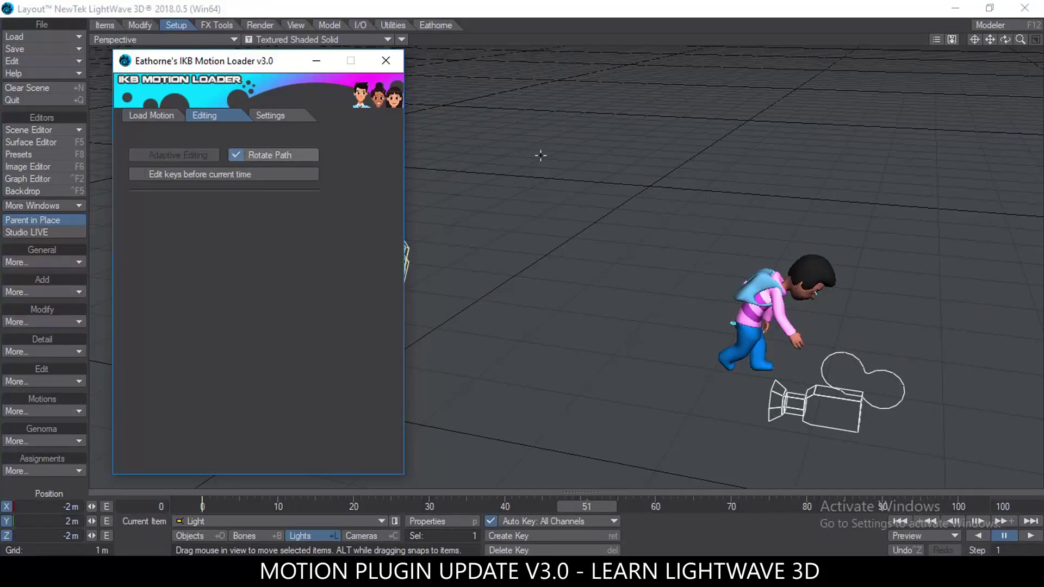
pyautogui.click(204, 532)
pyautogui.keyDown('ctrl'); pyautogui.keyDown('alt'); pyautogui.moveTo(629, 304); pyautogui.dragTo(629, 342); pyautogui.keyUp('alt'); pyautogui.keyUp('ctrl')
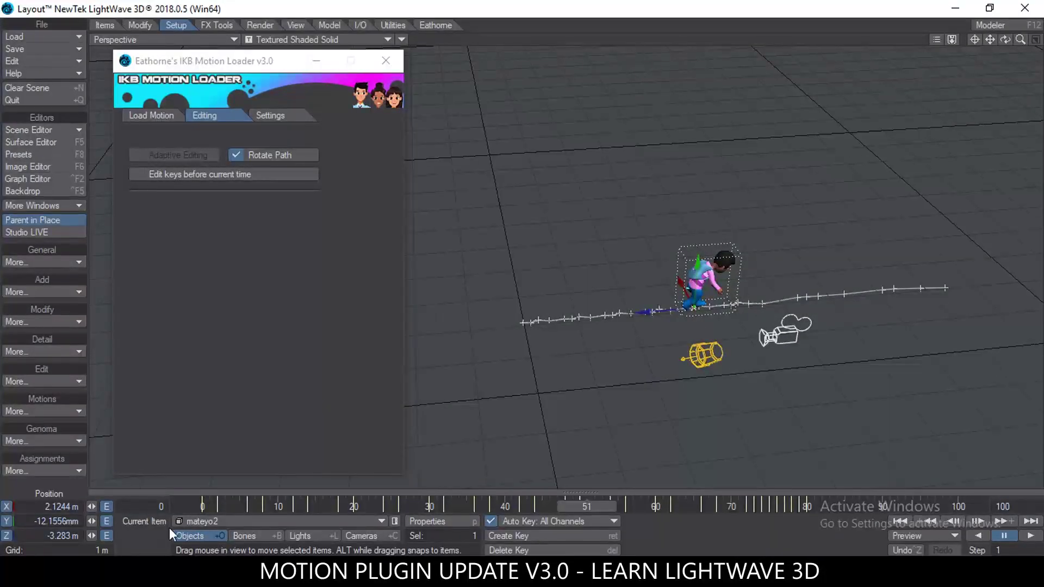
pyautogui.click(203, 506)
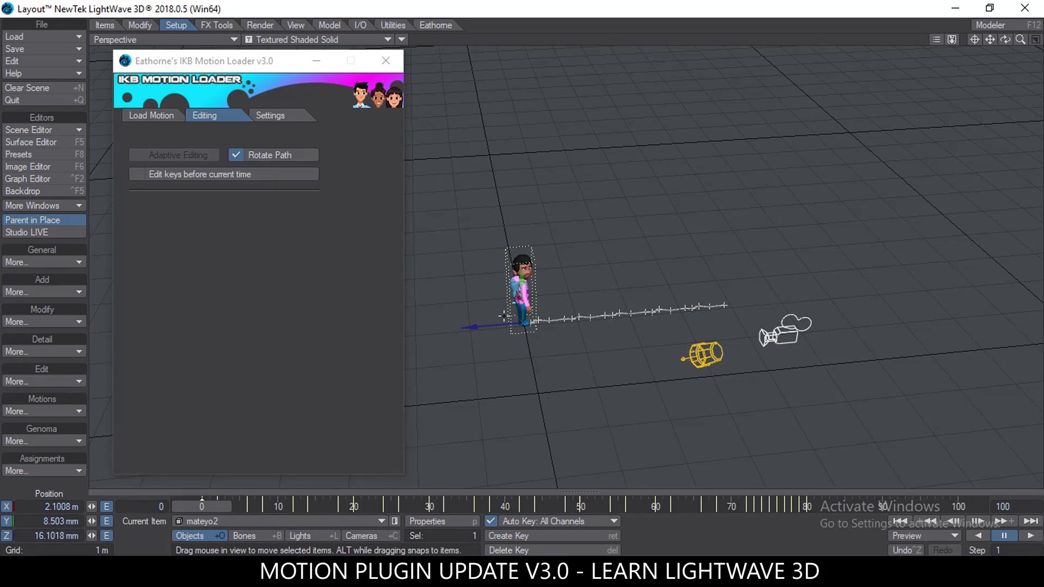
# Rotate mateyo2's heading to about -58.30° at frame 0 to swing the whole motion path, and check the walk
pyautogui.keyDown('alt'); pyautogui.moveTo(661, 107); pyautogui.dragTo(675, 213); pyautogui.keyUp('alt')
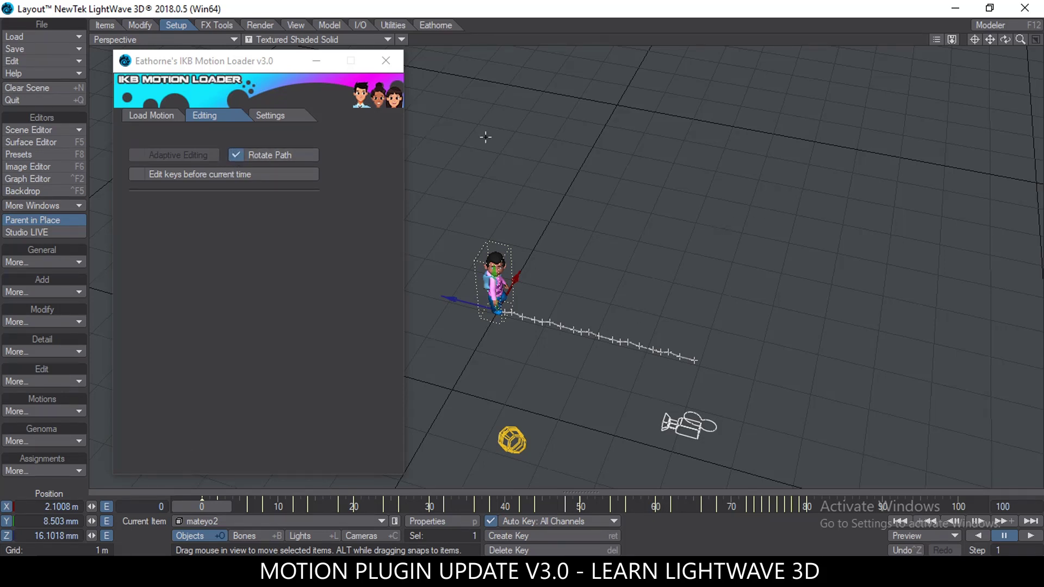
pyautogui.press('y')
pyautogui.keyDown('alt'); pyautogui.moveTo(676, 228); pyautogui.dragTo(473, 462); pyautogui.keyUp('alt')
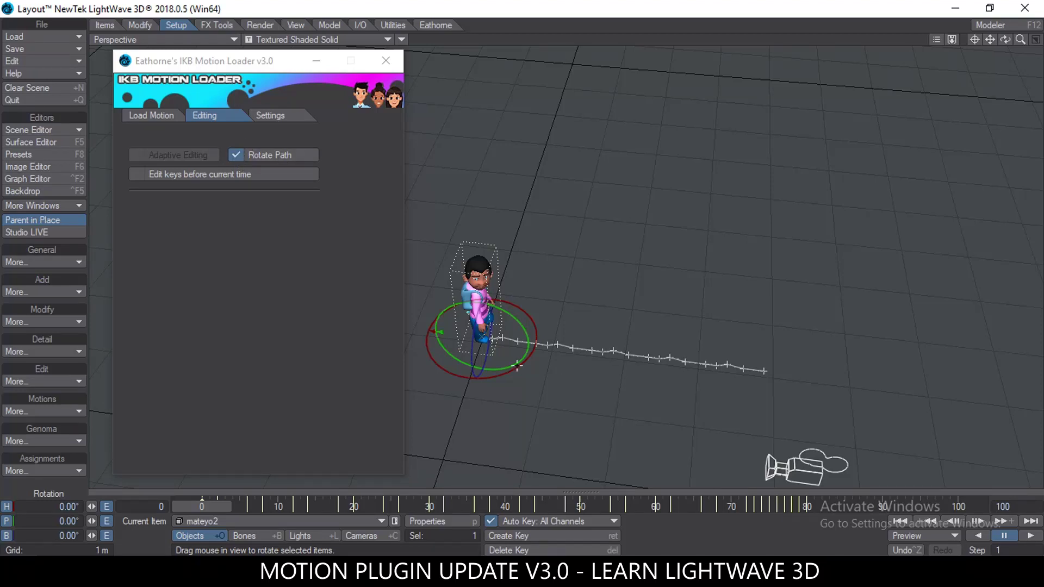
pyautogui.moveTo(503, 376); pyautogui.dragTo(444, 363)
pyautogui.keyDown('alt'); pyautogui.moveTo(584, 356); pyautogui.dragTo(503, 321); pyautogui.keyUp('alt')
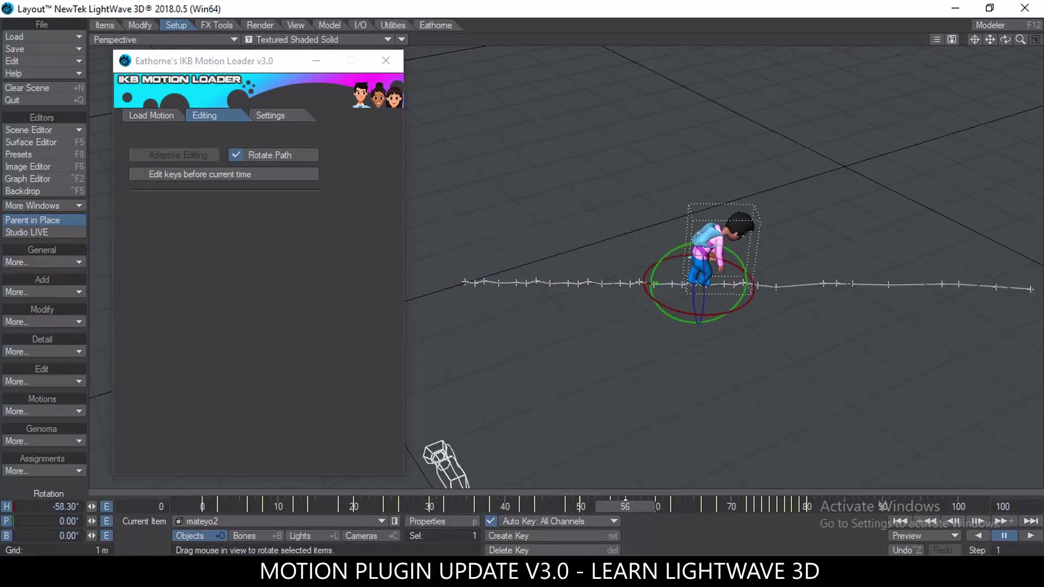
# Bend the path by rotating mateyo2's heading to about -90.30° at frame 14 and about -126.80° at frame 30
pyautogui.keyDown('alt'); pyautogui.moveTo(633, 403); pyautogui.dragTo(379, 475); pyautogui.keyUp('alt')
pyautogui.moveTo(295, 507); pyautogui.dragTo(307, 506)
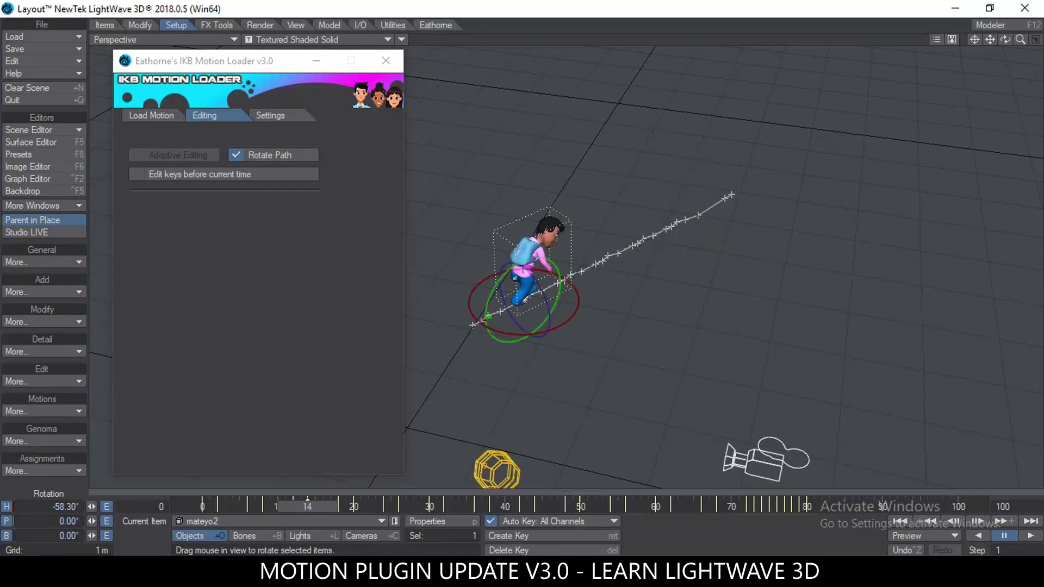
pyautogui.moveTo(520, 334); pyautogui.dragTo(556, 352)
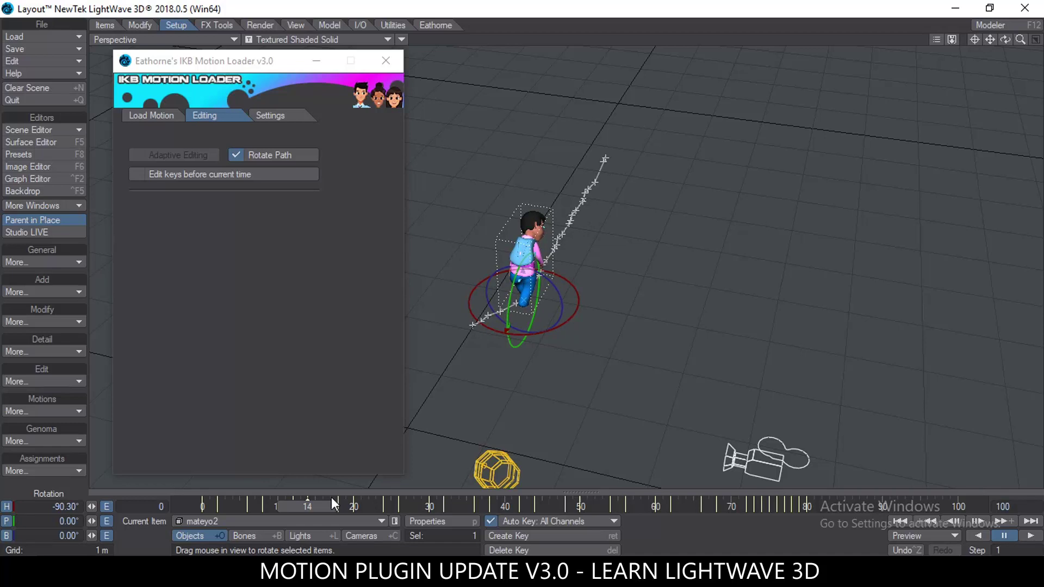
pyautogui.moveTo(307, 501); pyautogui.dragTo(429, 501)
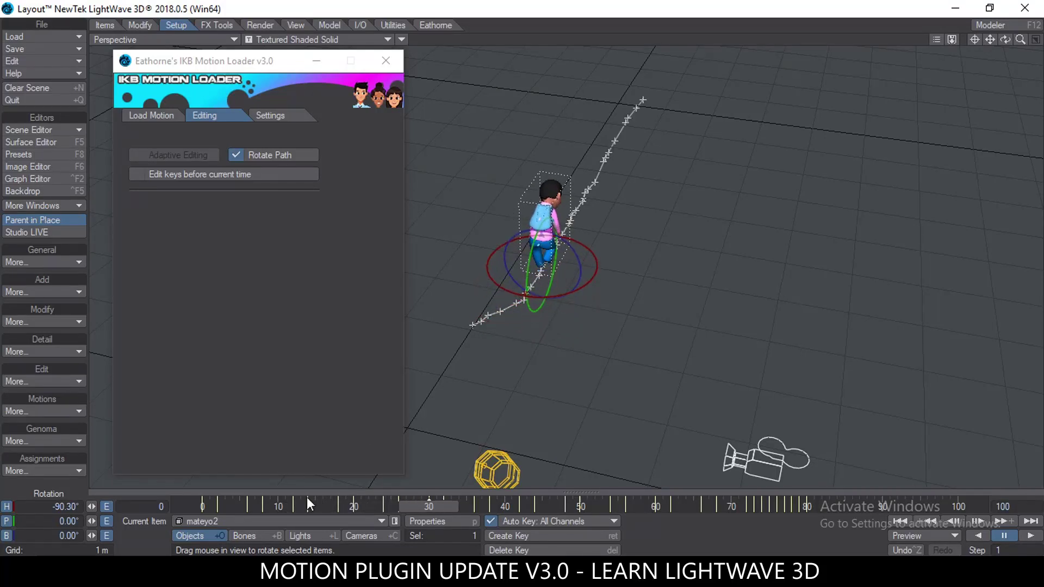
pyautogui.moveTo(607, 252); pyautogui.dragTo(397, 269)
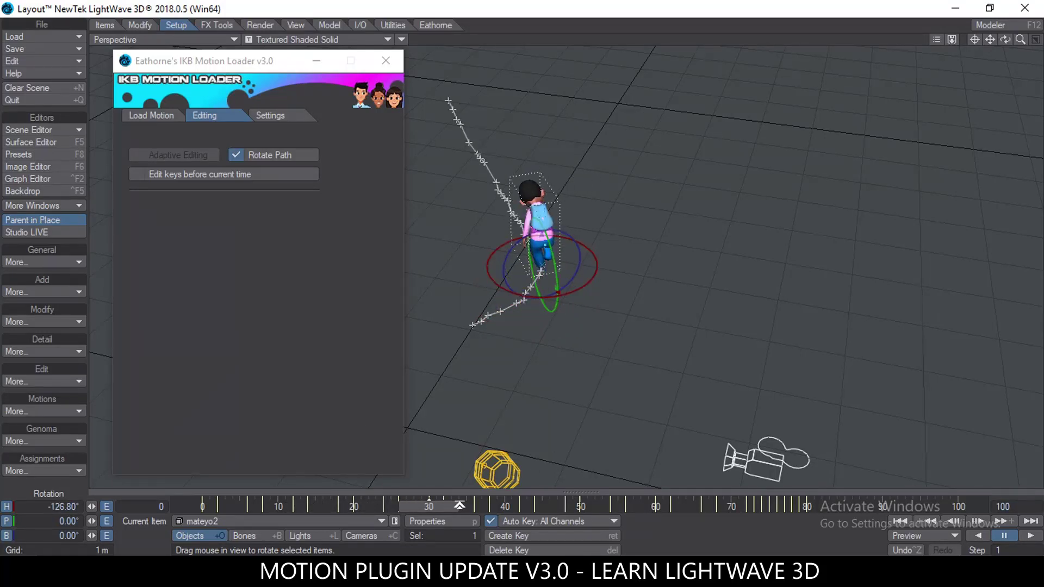
# Bend the path further by rotating the heading to about -158.50° at frame 59 and about -168.30° at frame 70
pyautogui.moveTo(428, 501); pyautogui.dragTo(648, 506)
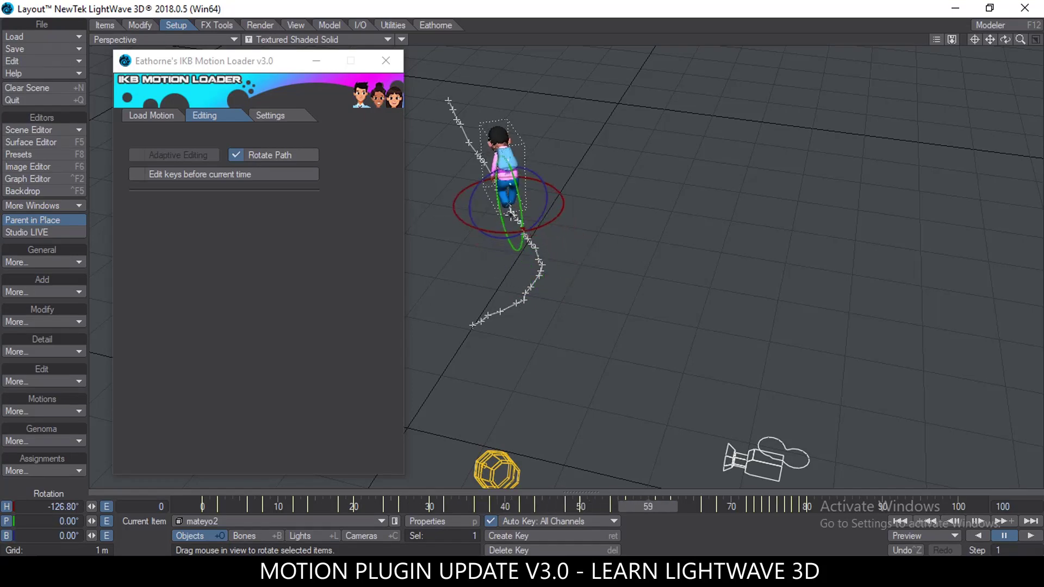
pyautogui.moveTo(554, 224); pyautogui.dragTo(727, 236)
pyautogui.scroll(-3, 727, 236)
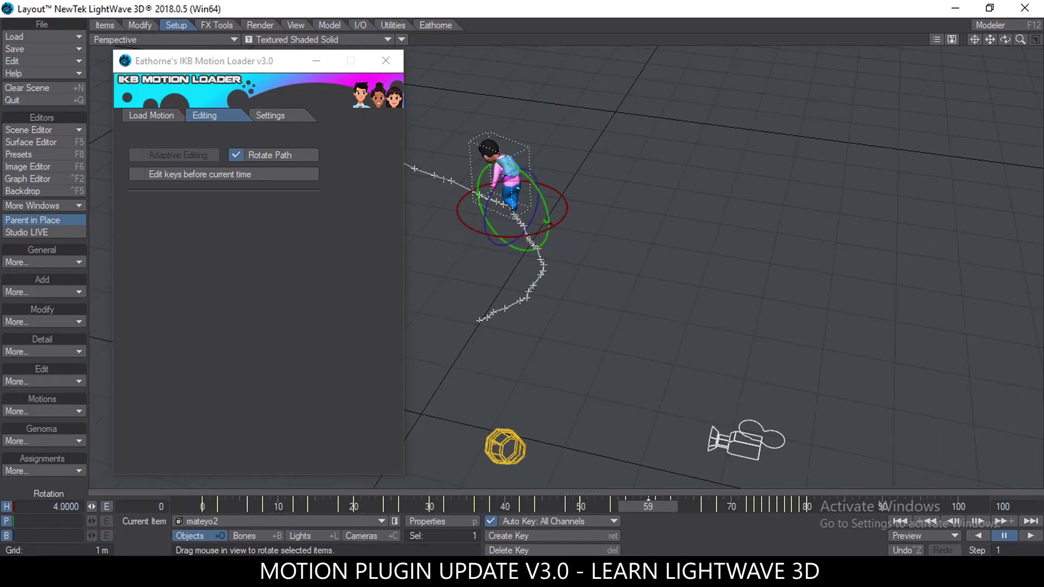
pyautogui.moveTo(648, 506); pyautogui.dragTo(732, 506)
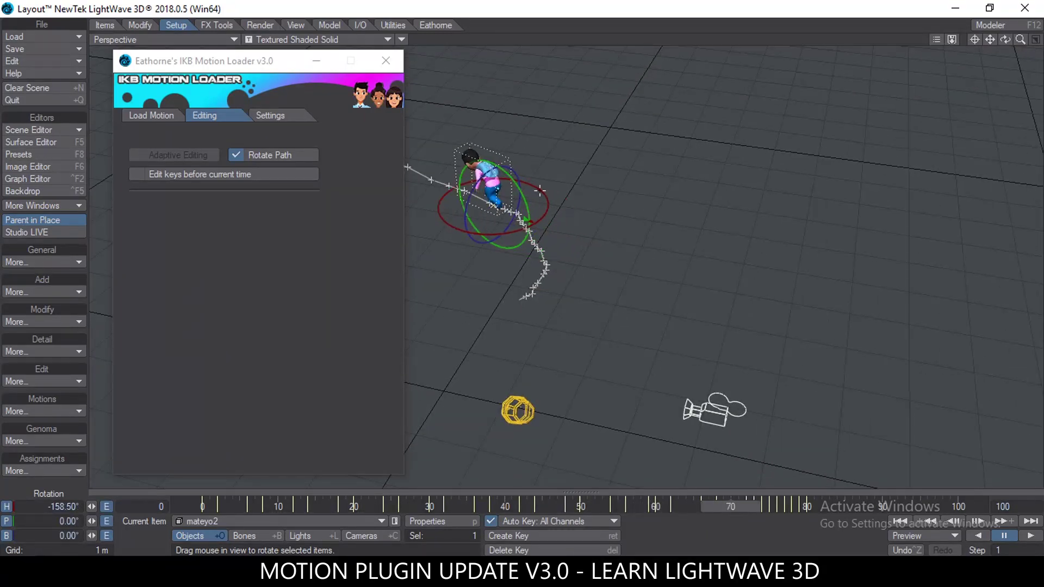
pyautogui.moveTo(550, 216); pyautogui.dragTo(522, 221)
# Minimize the plugin window, select the light and scrub through the character's walk along the curved path
pyautogui.click(316, 62)
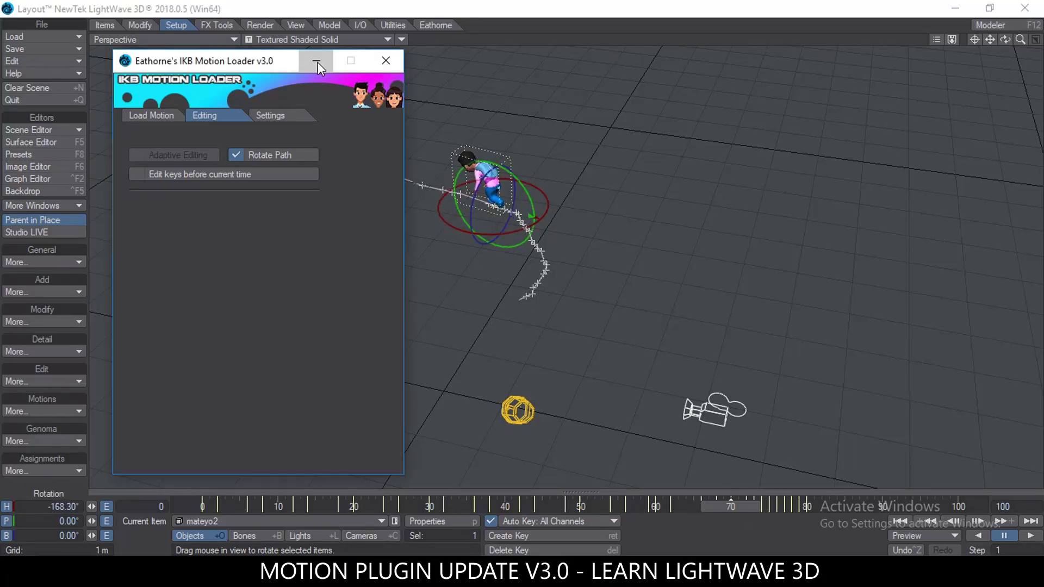
pyautogui.scroll(5, 392, 131)
pyautogui.moveTo(992, 40); pyautogui.dragTo(1037, 108)
pyautogui.scroll(-2, 566, 266)
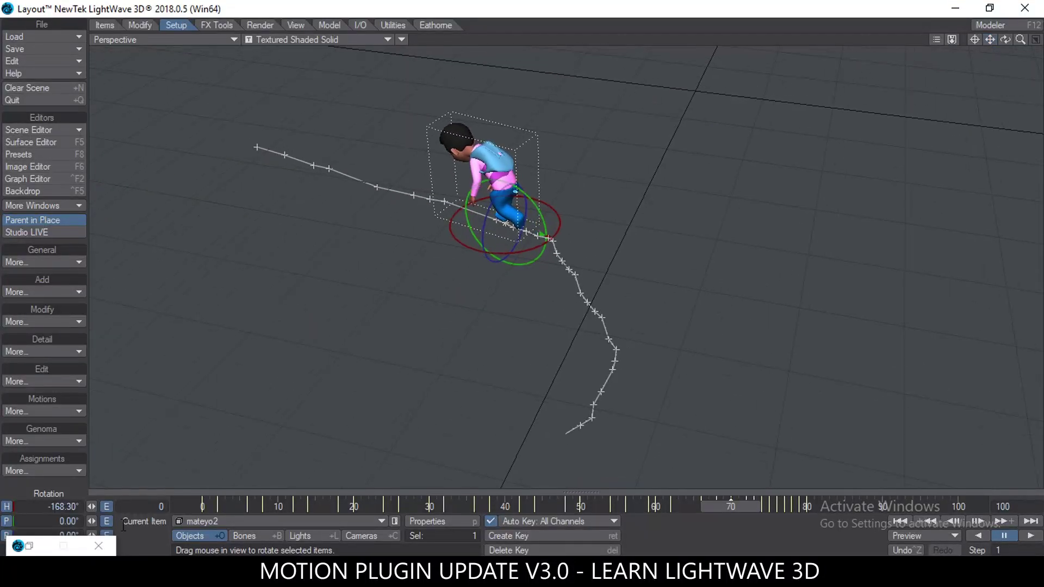
pyautogui.click(312, 536)
pyautogui.moveTo(305, 510); pyautogui.dragTo(474, 506)
# At frame 36, enable Edit keys before current time and rotate mateyo2's heading to swing the earlier part of the path
pyautogui.click(500, 373)
pyautogui.press('y')
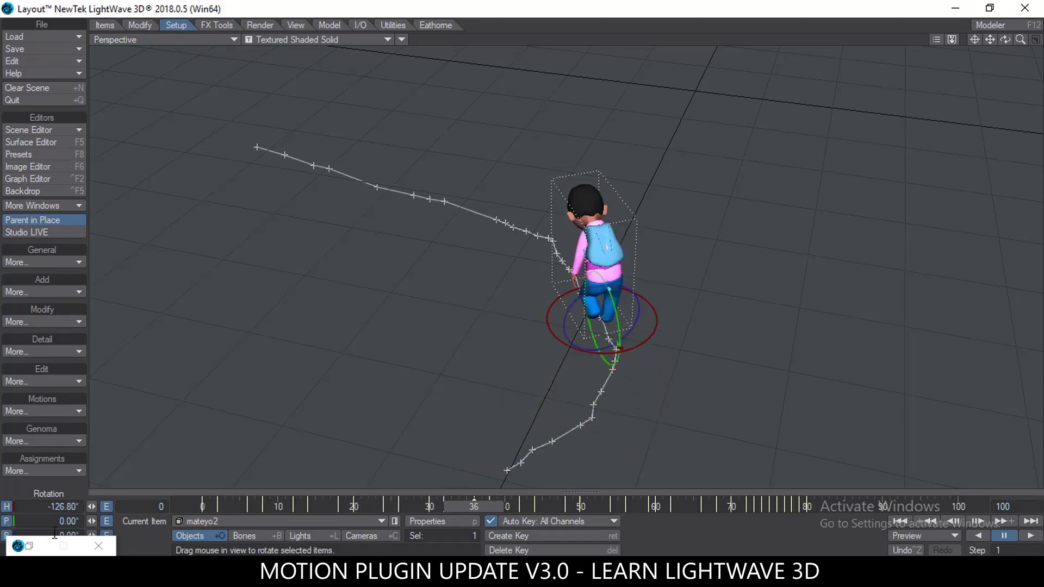
pyautogui.click(29, 546)
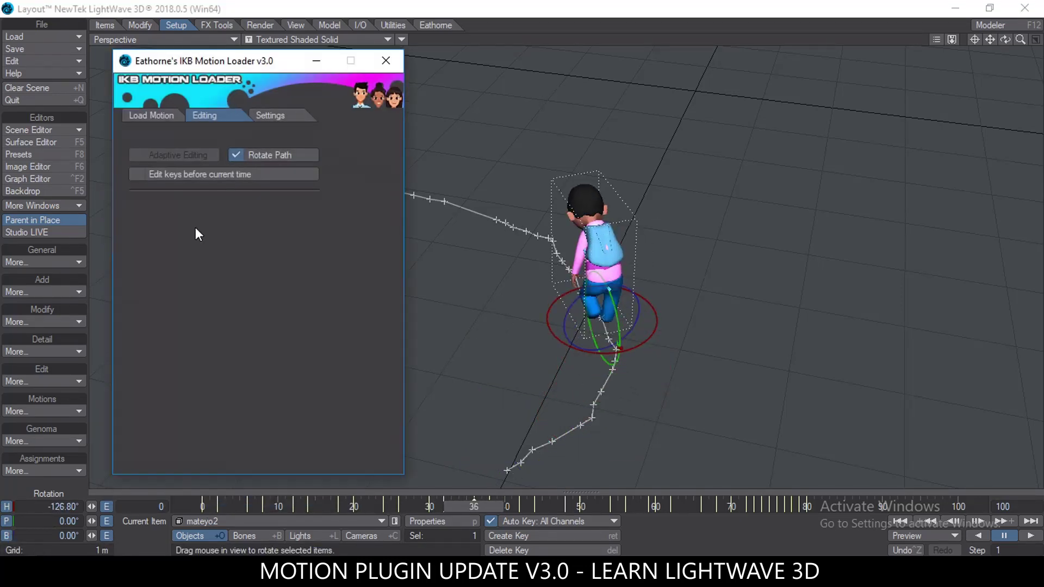
pyautogui.click(135, 174)
pyautogui.moveTo(645, 336); pyautogui.dragTo(648, 313)
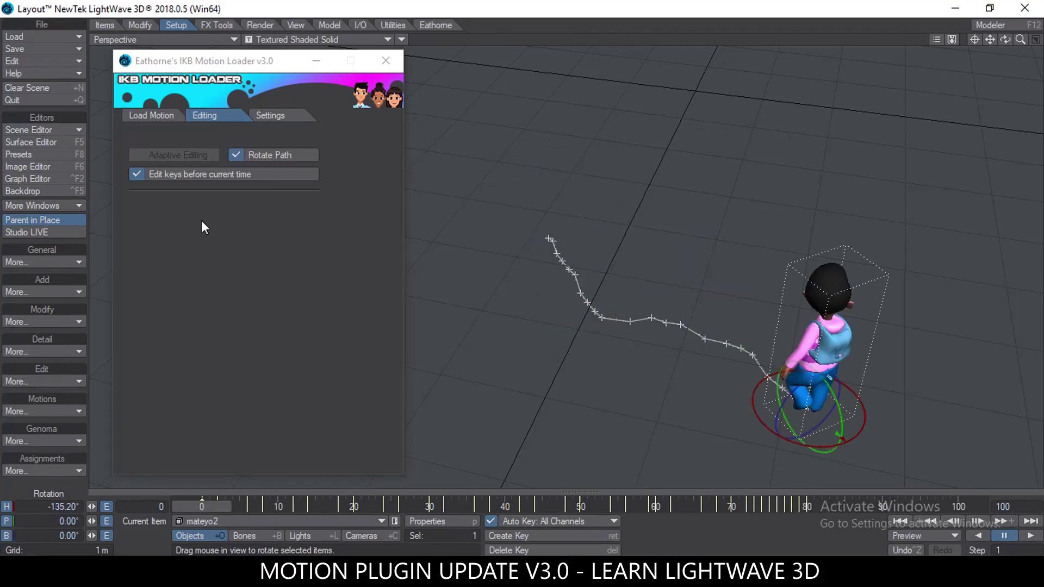
# Turn off Rotate Path and Edit keys before current time, and return to the motion loading page
pyautogui.click(239, 154)
pyautogui.click(136, 174)
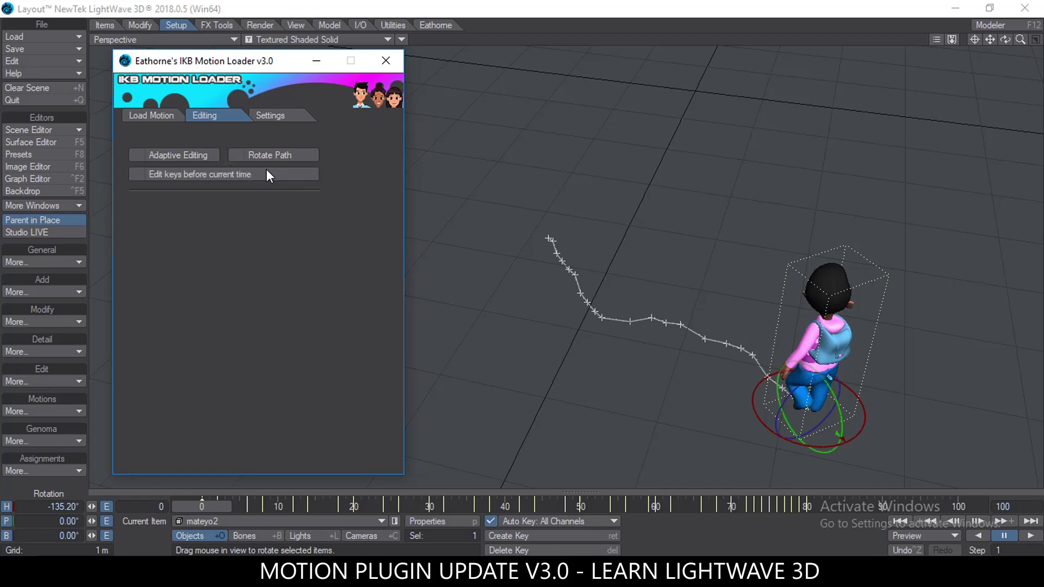
pyautogui.click(142, 116)
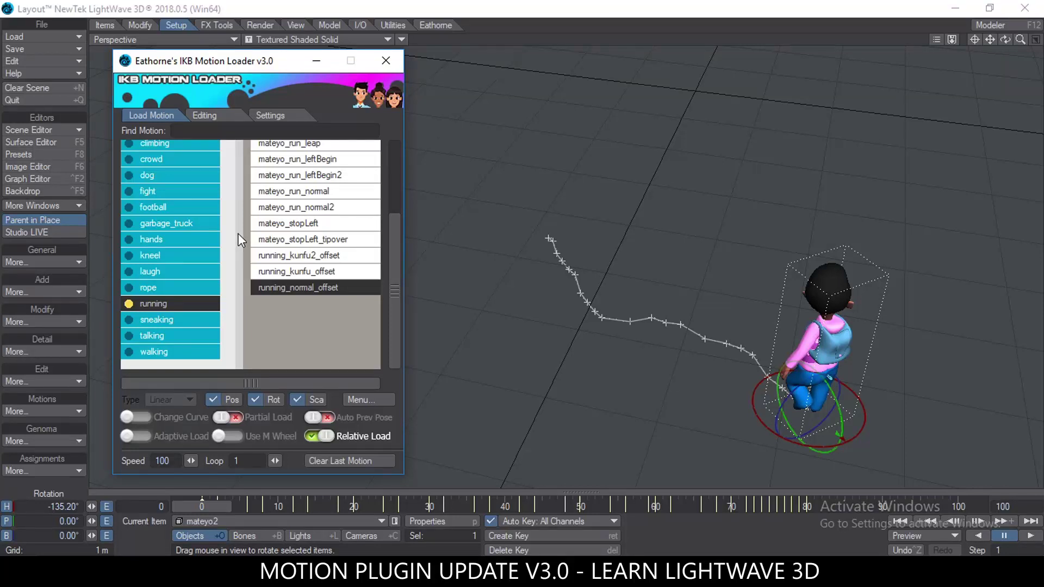
# Review the running motions, the motion folder setting and the extra motion commands, and shift the plugin window slightly
pyautogui.moveTo(387, 318); pyautogui.dragTo(340, 195)
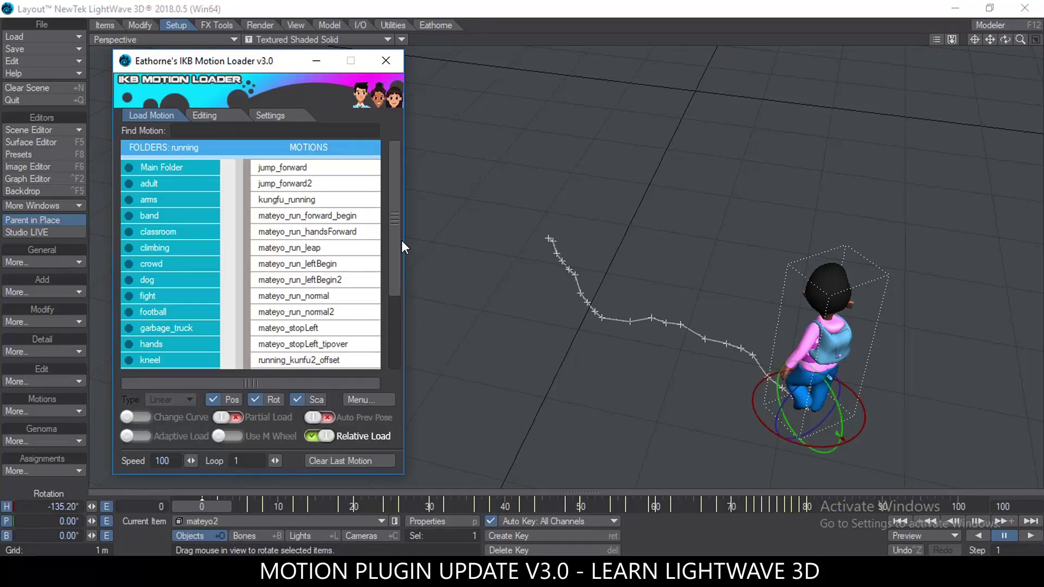
pyautogui.click(267, 116)
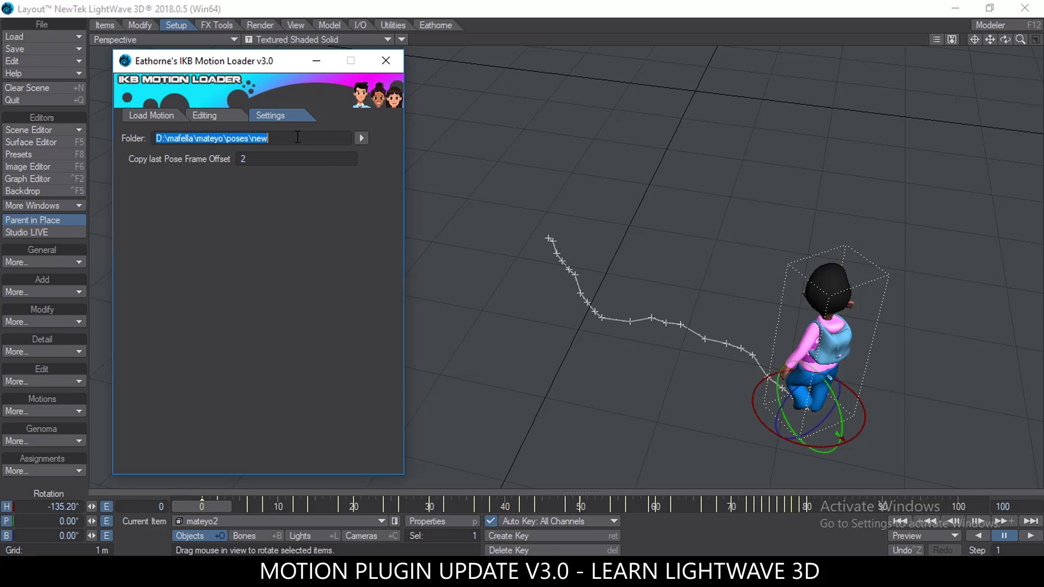
pyautogui.click(145, 116)
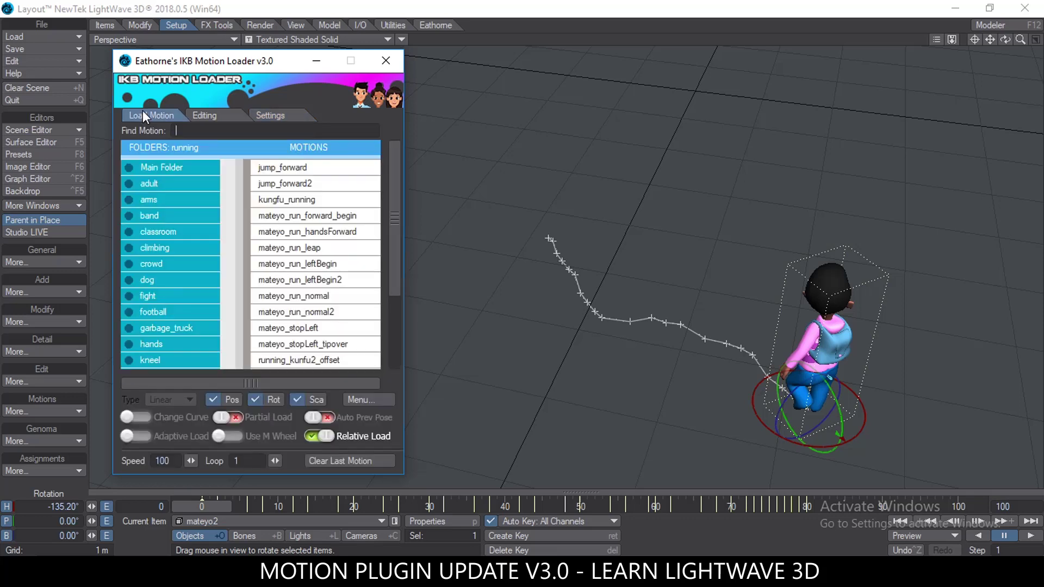
pyautogui.click(365, 399)
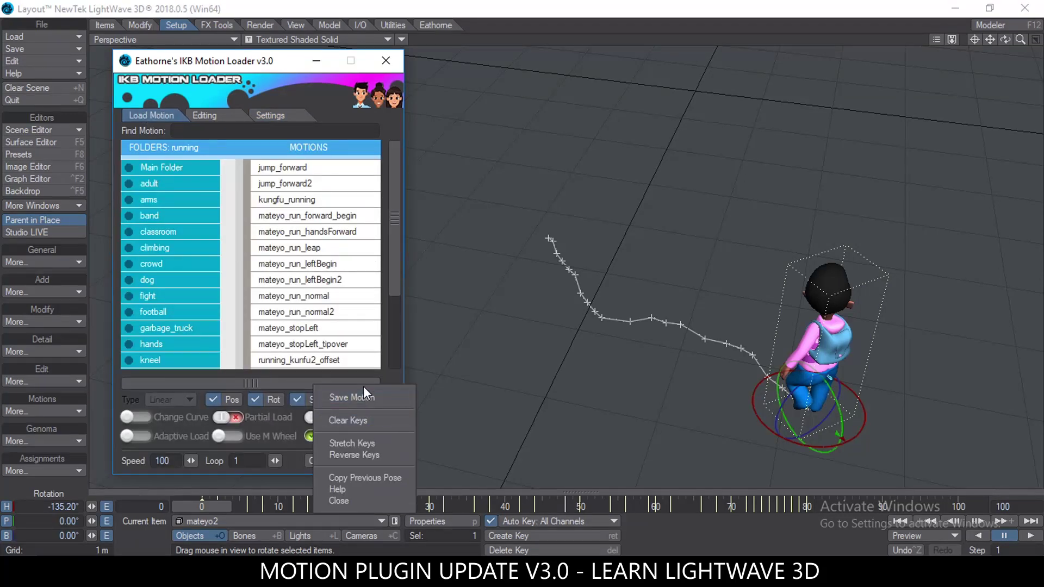
pyautogui.click(408, 189)
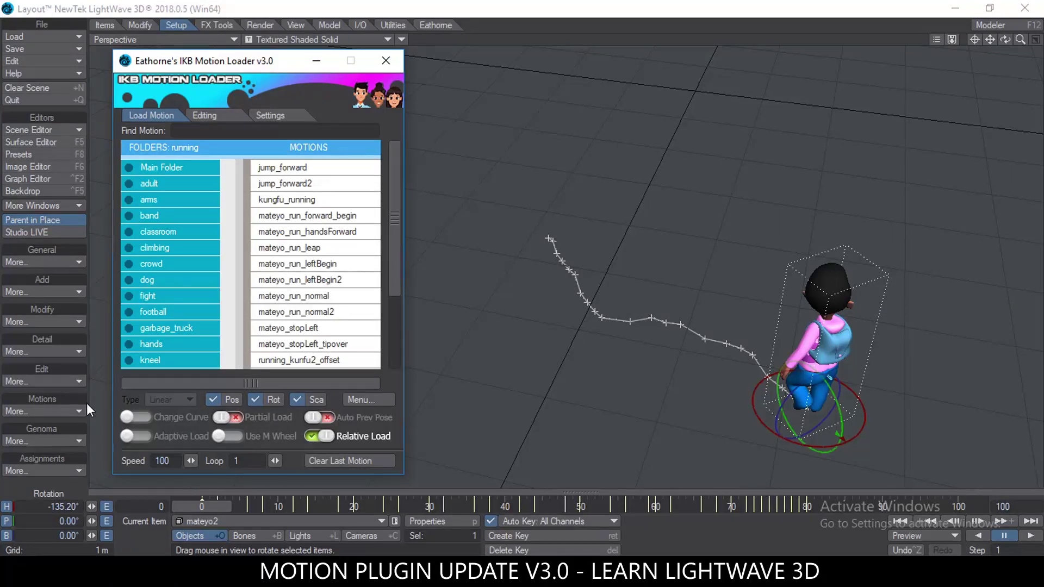
pyautogui.moveTo(229, 61); pyautogui.dragTo(223, 70)
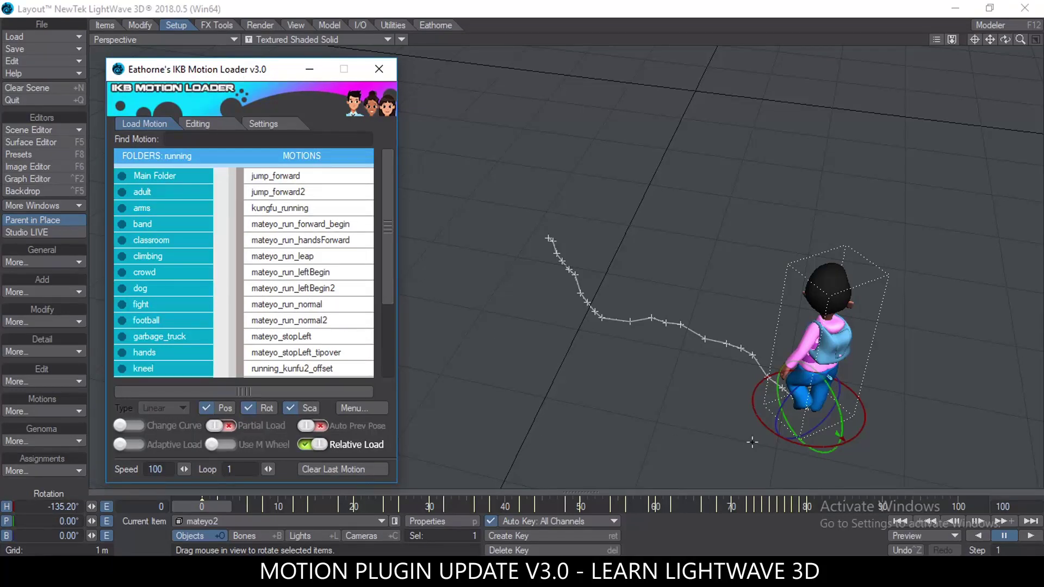